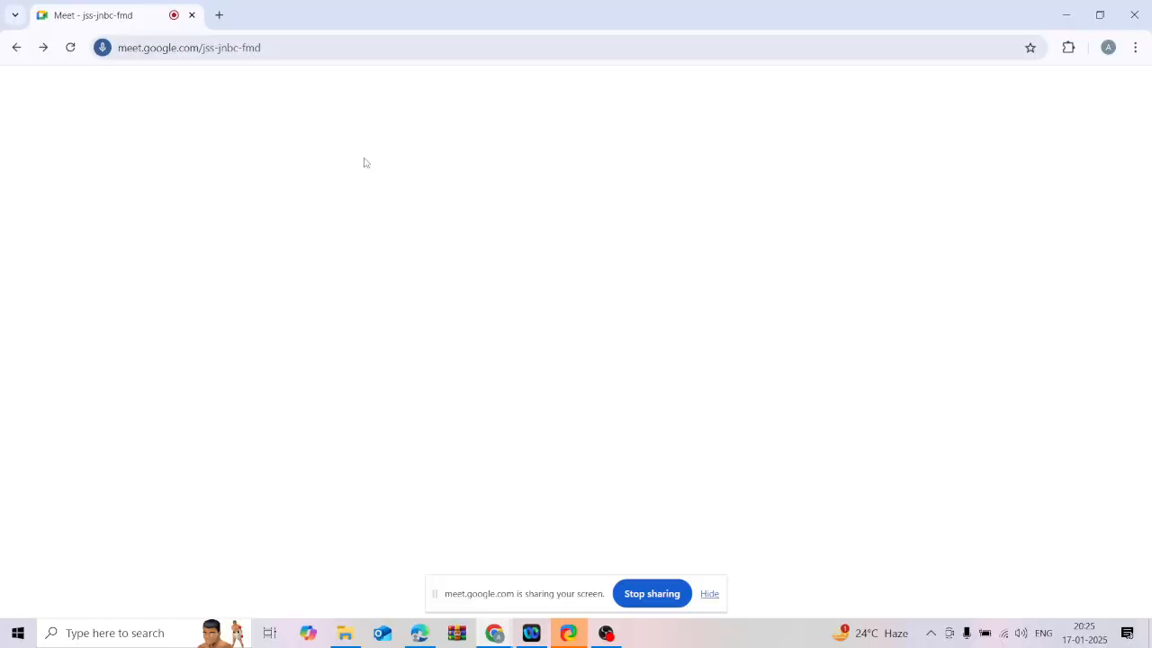
- Open support.commvault.com in a new browser tab and show the Support Services options
left_click(219, 15)
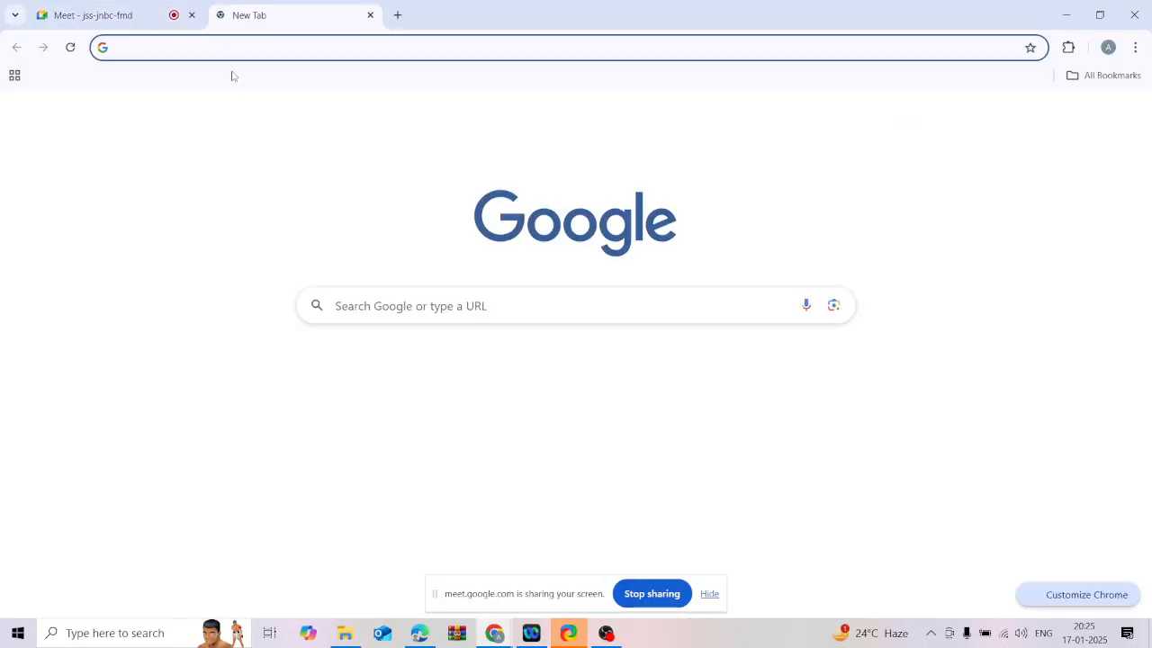
type("co")
key("BackSpace")
key("BackSpace")
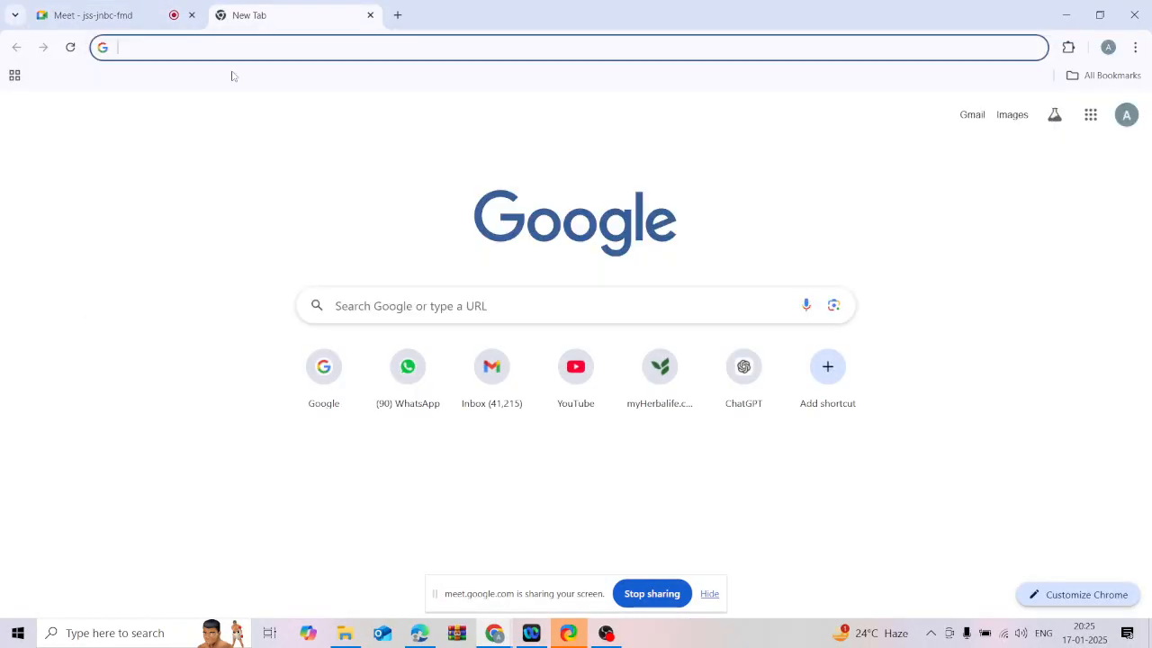
type("su")
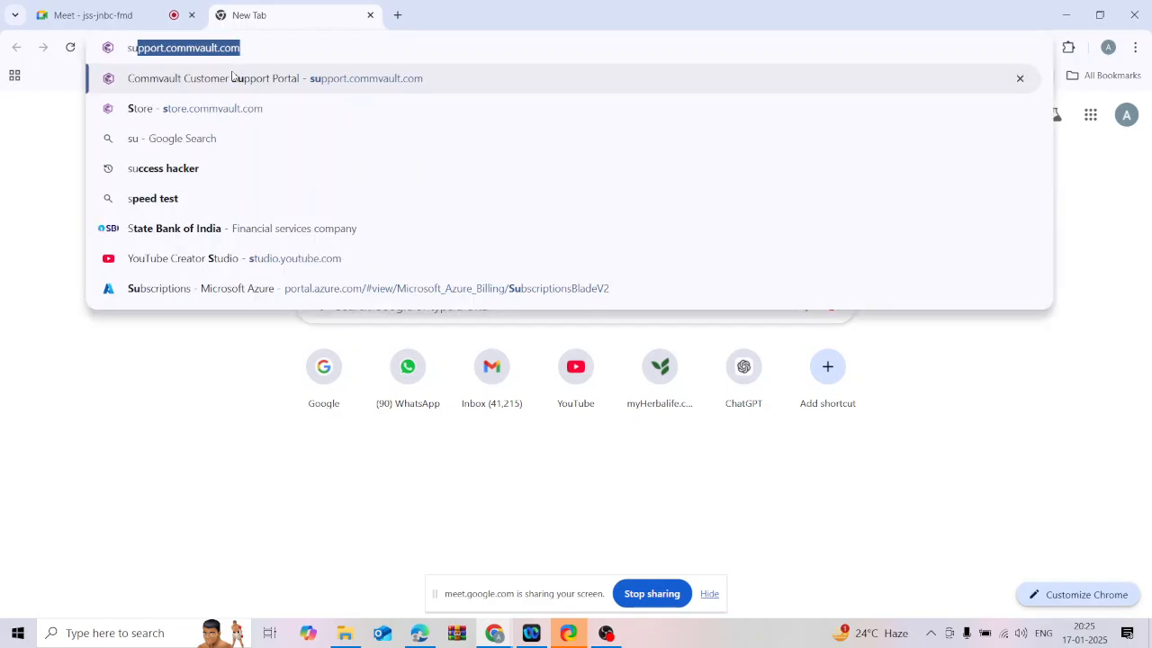
type("pport")
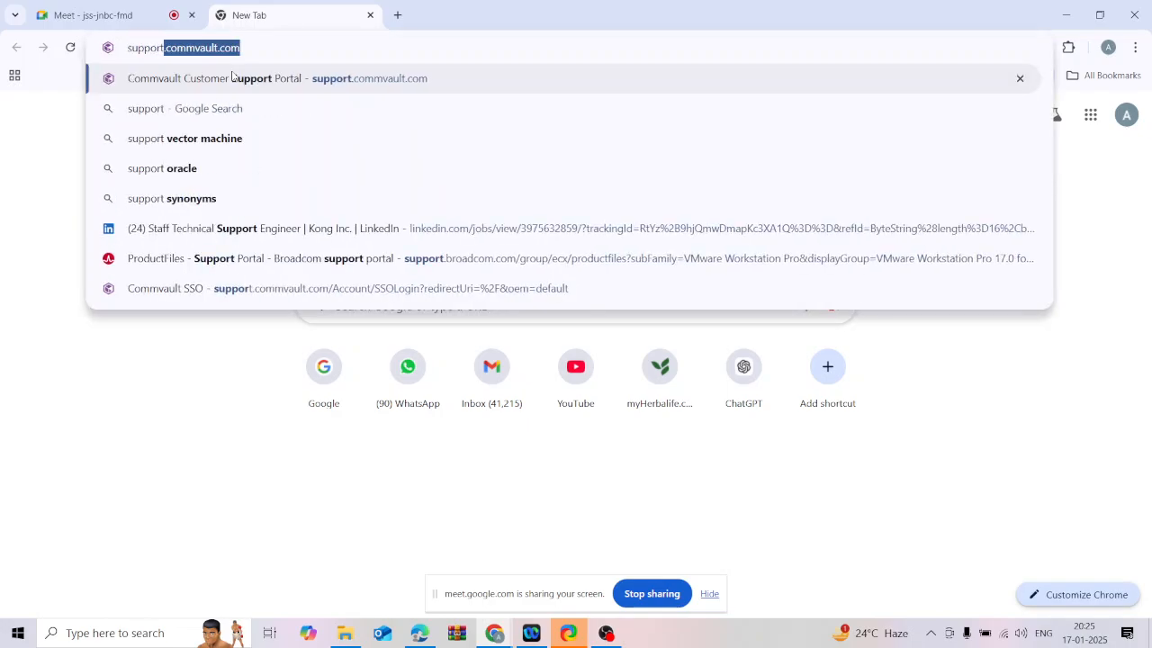
type(".co")
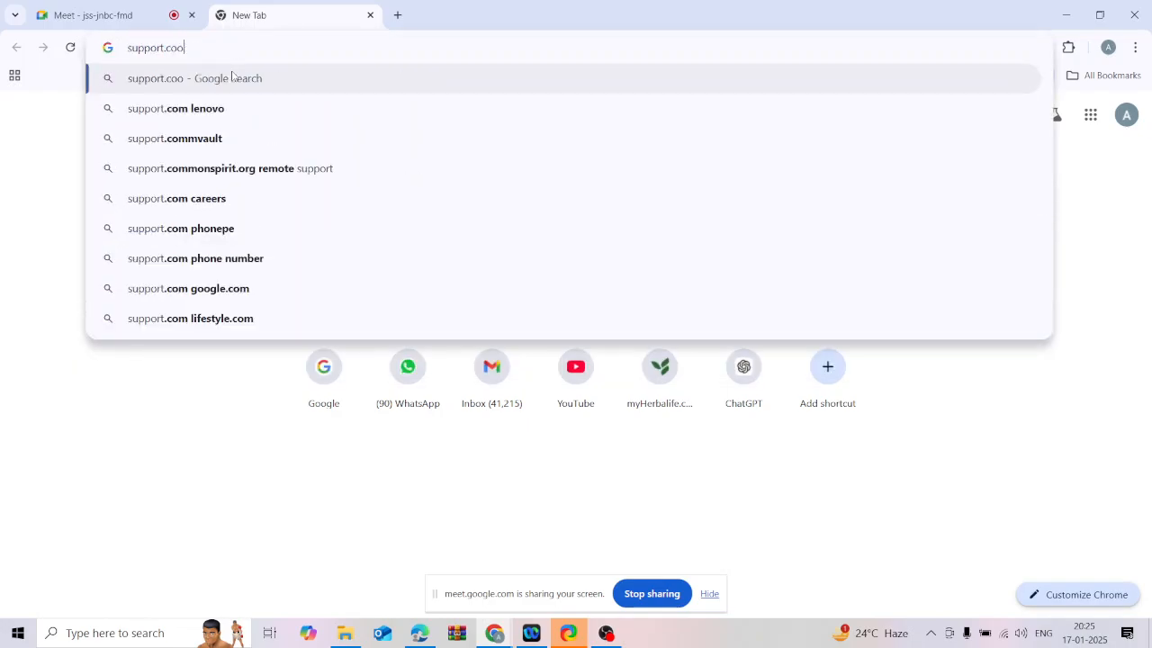
type("mmvault.com")
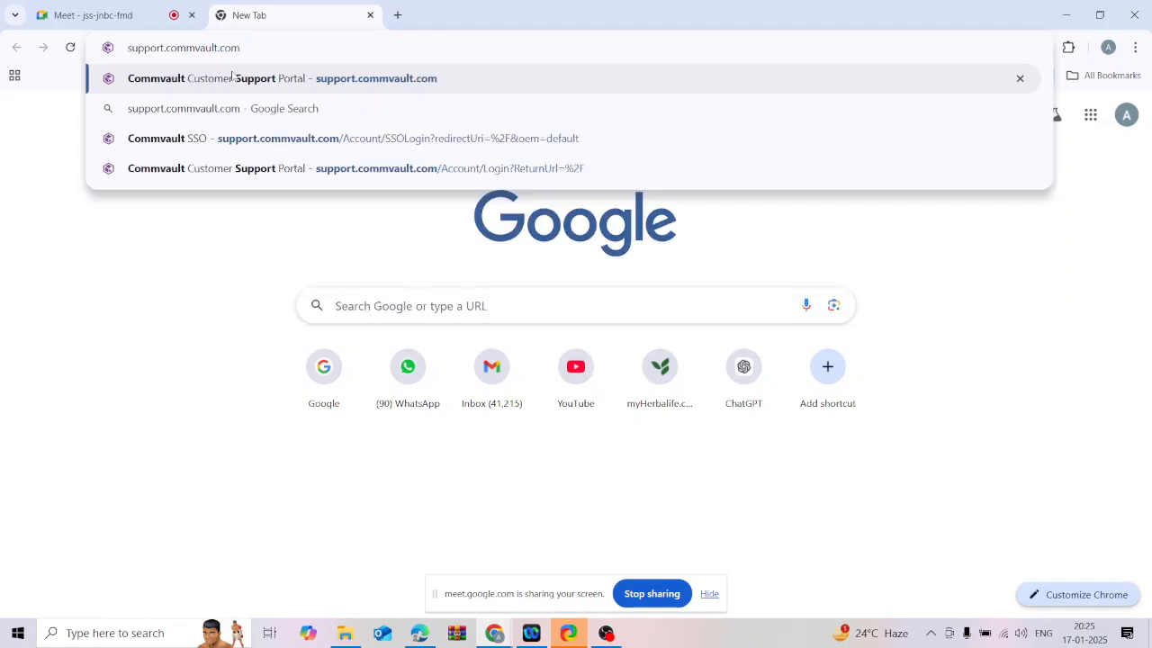
key("Return")
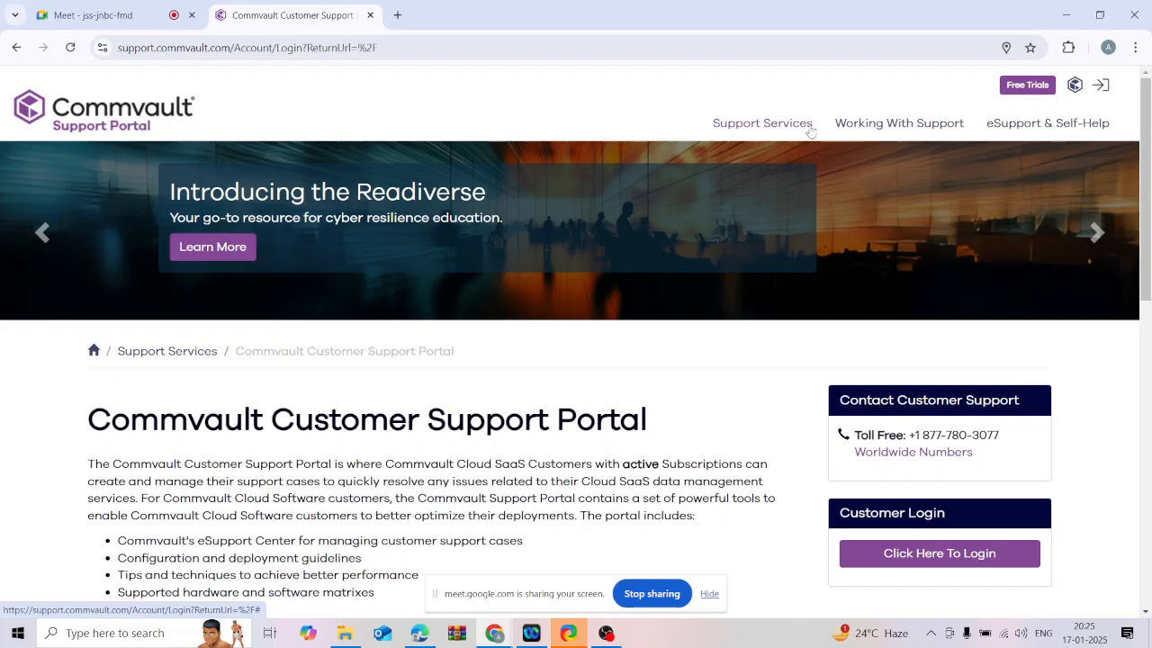
mouse_move(782, 126)
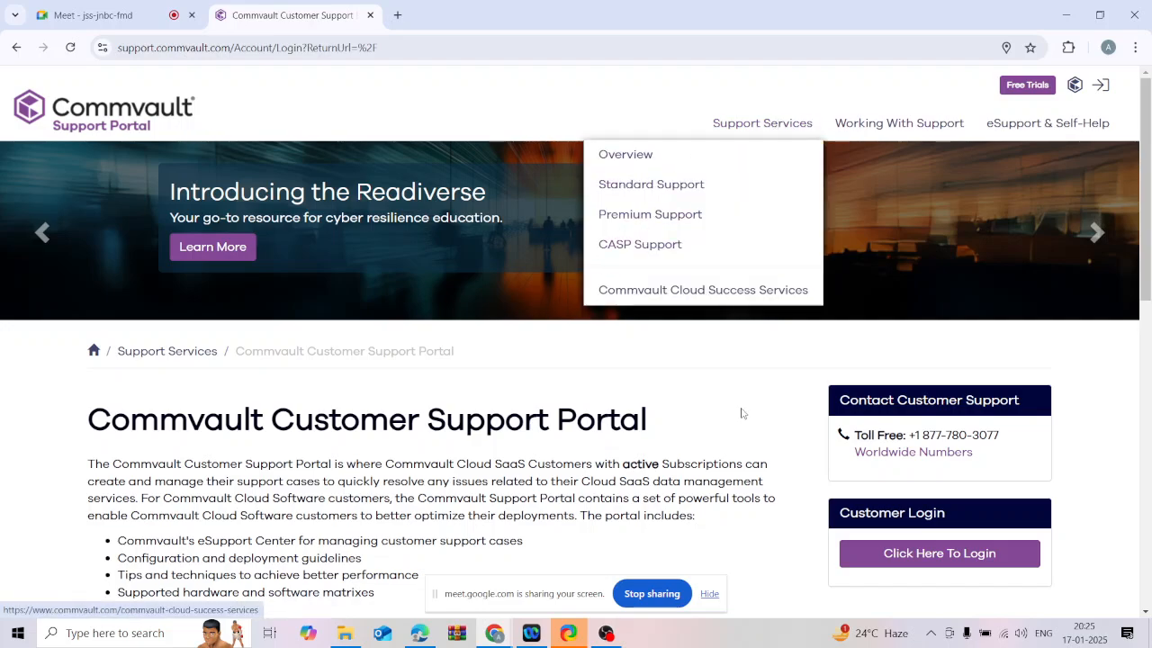
- Open store.commvault.com in another new tab and go to the store's Media Kits category
left_click(842, 555)
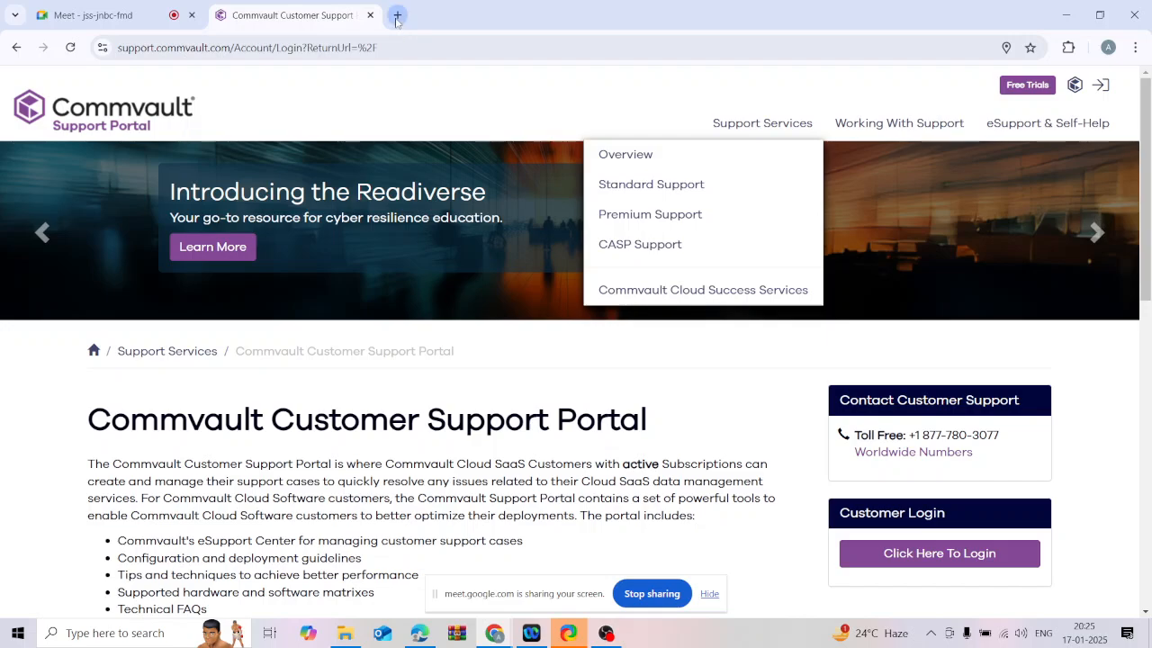
type("store.commvault.com")
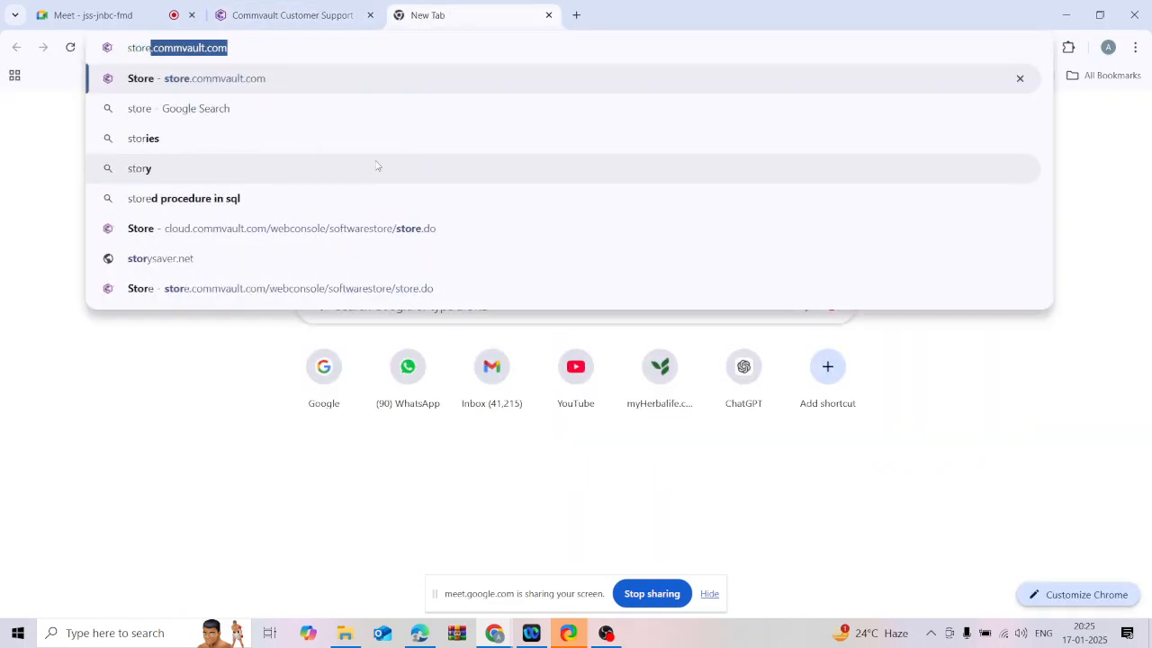
key("Return")
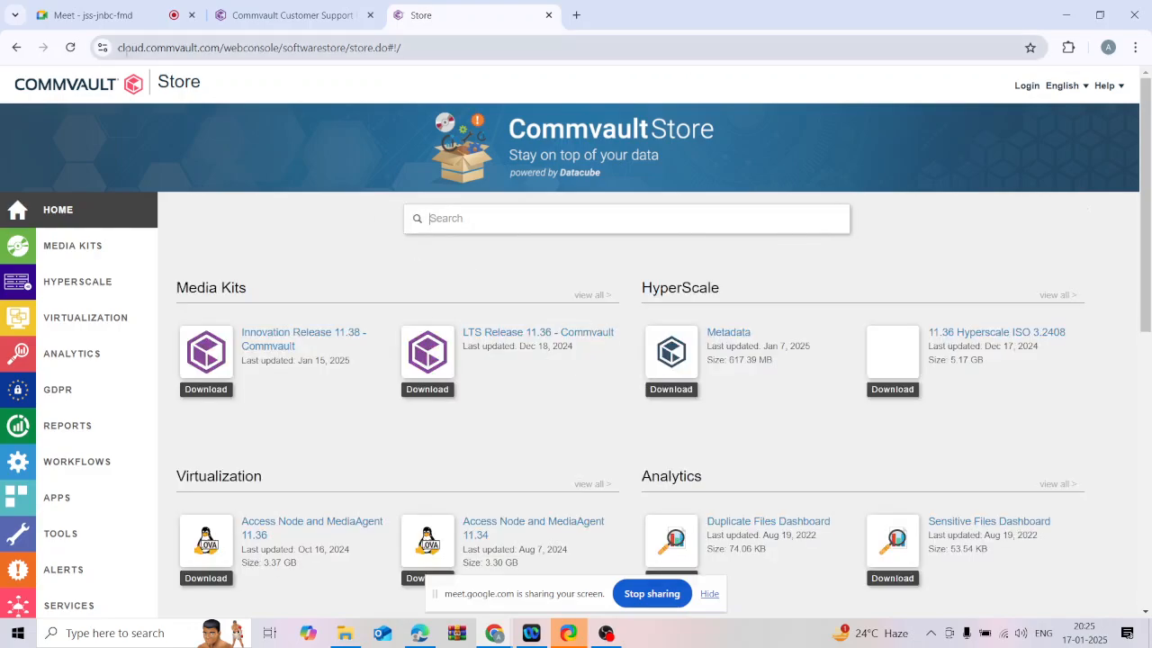
left_click_drag(121, 50, 230, 48)
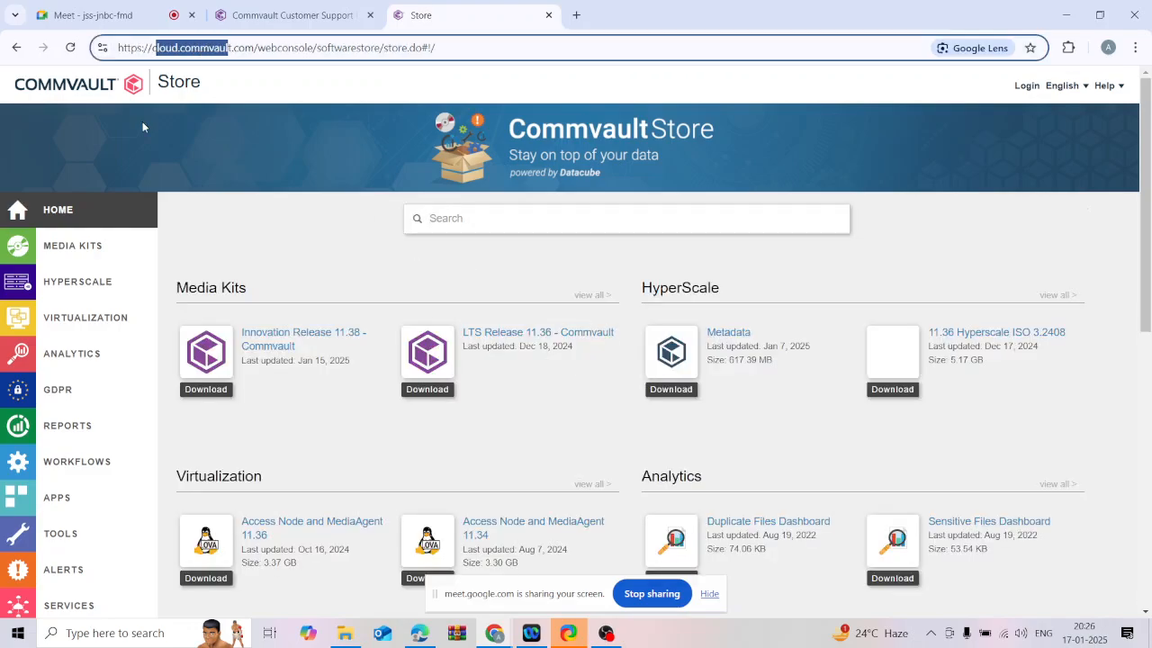
left_click(87, 247)
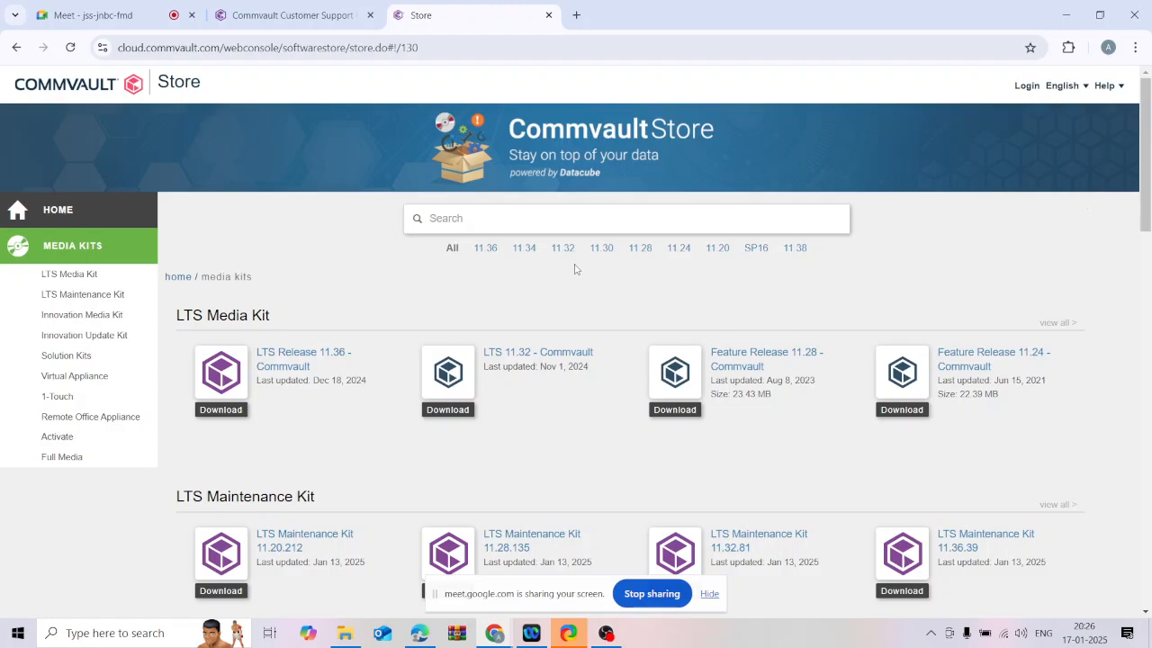
- Switch to the Google Meet call and admit everyone waiting to join
left_click(108, 15)
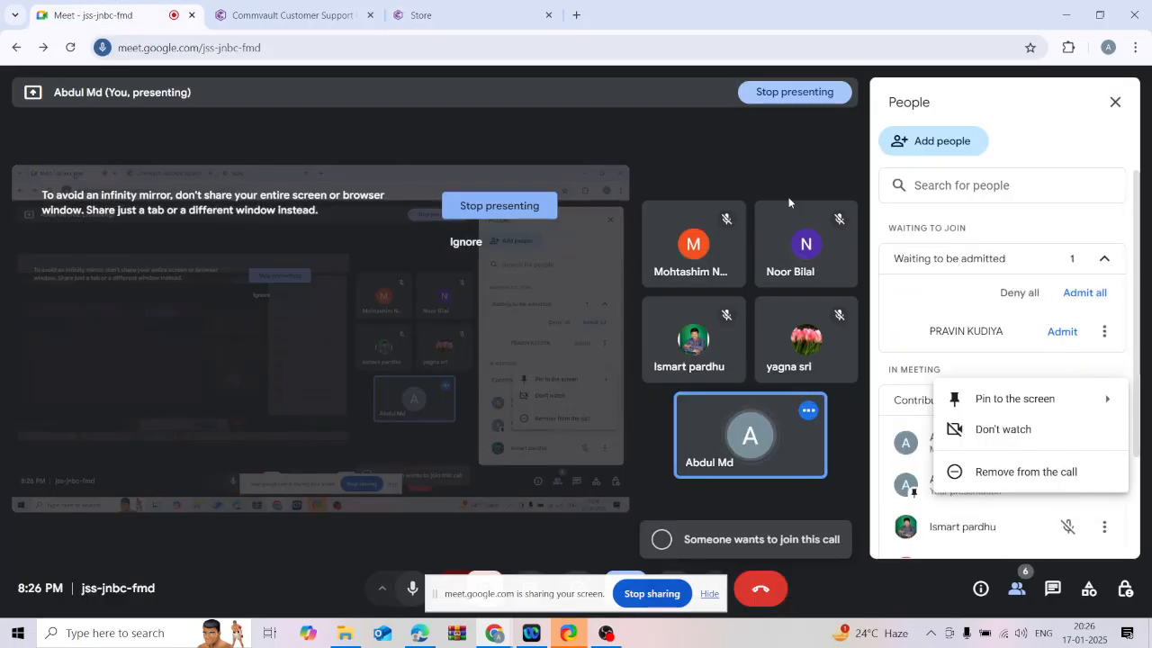
left_click(1074, 301)
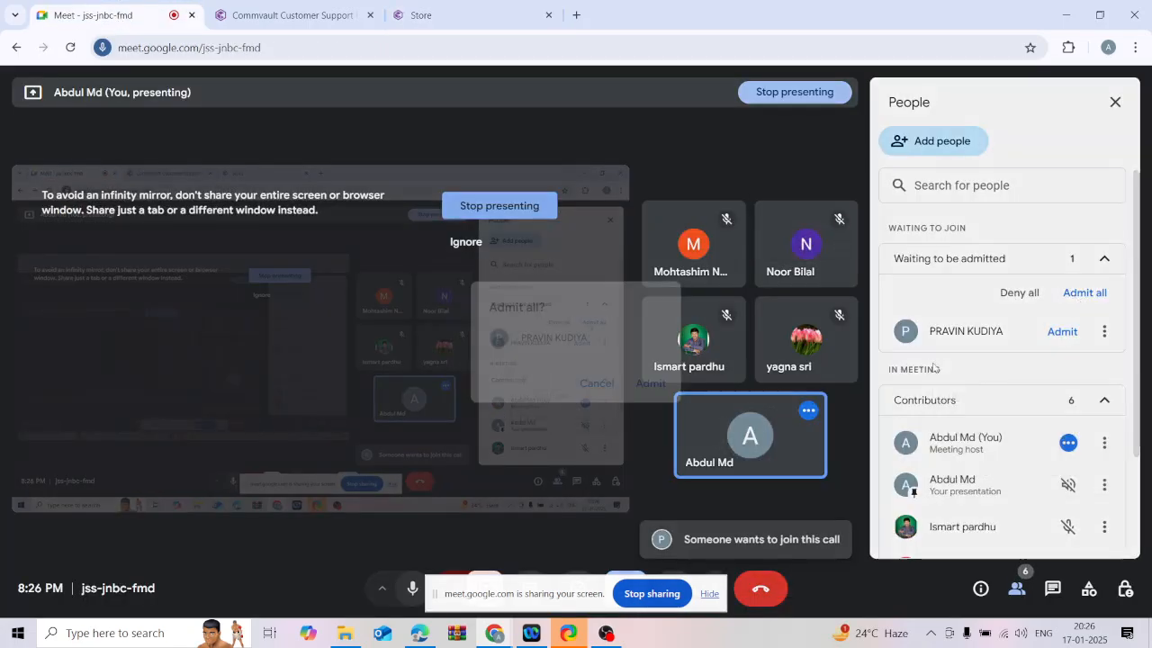
left_click(650, 385)
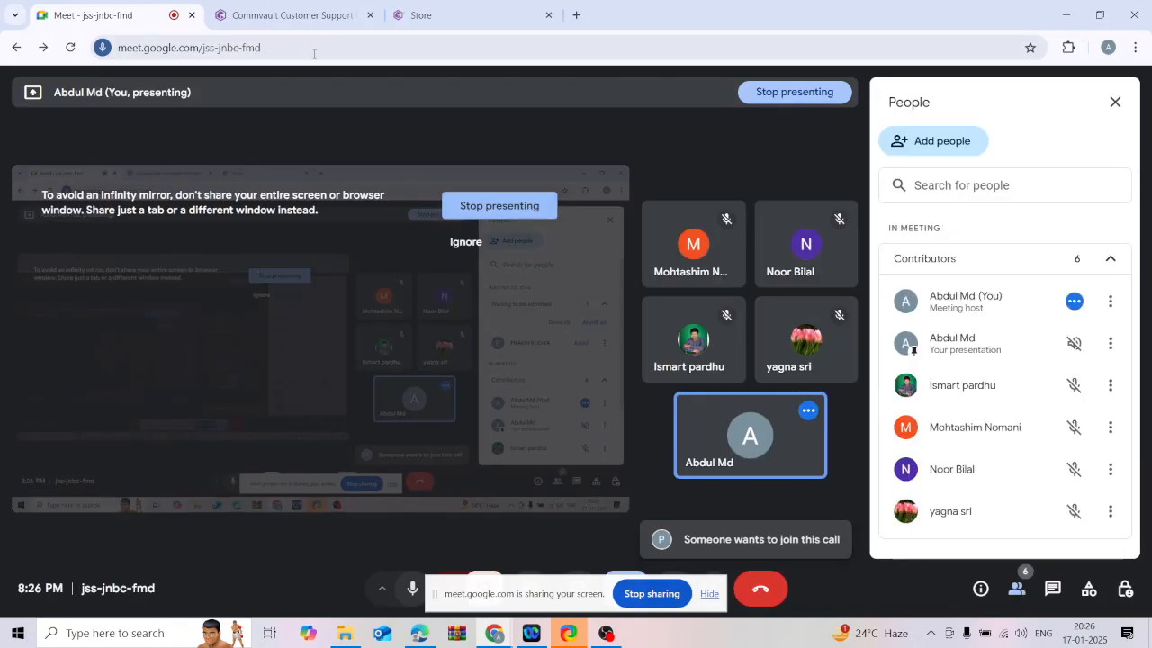
- Return to the Commvault Store tab and filter the media kits to release 11.32
left_click(287, 14)
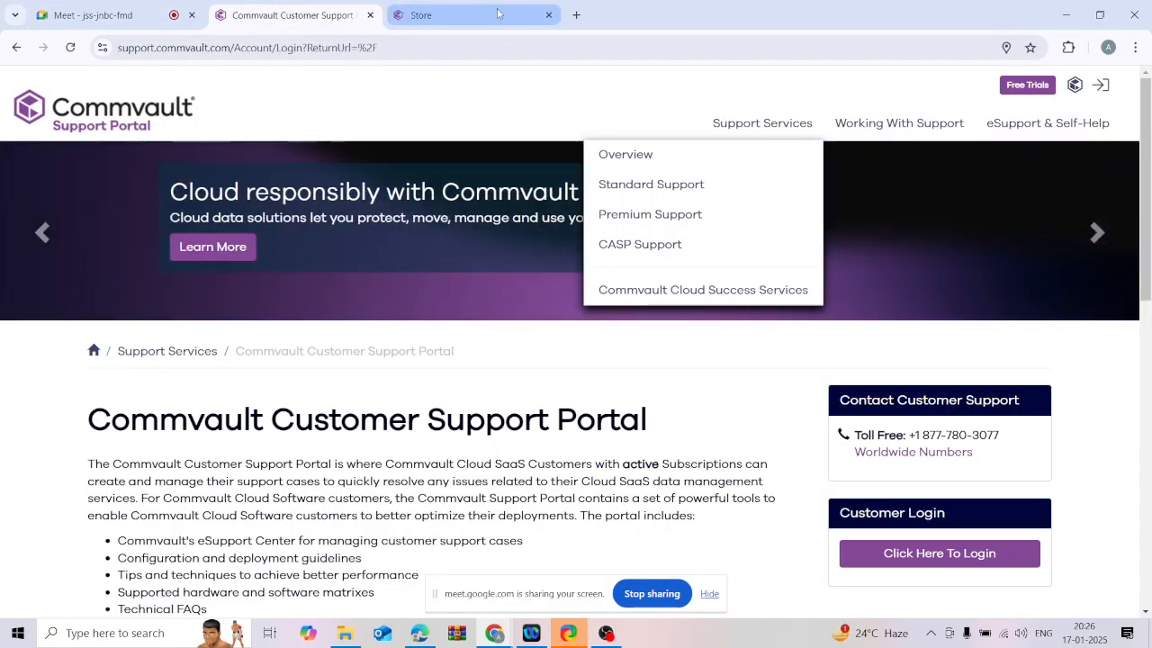
left_click(498, 13)
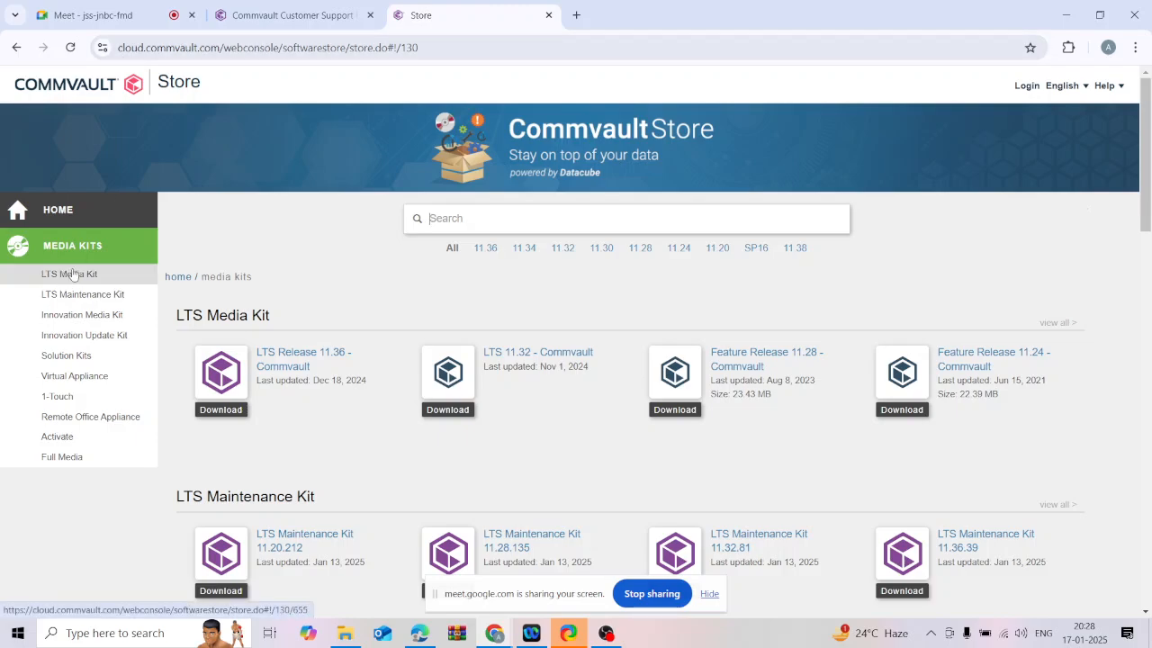
left_click(563, 252)
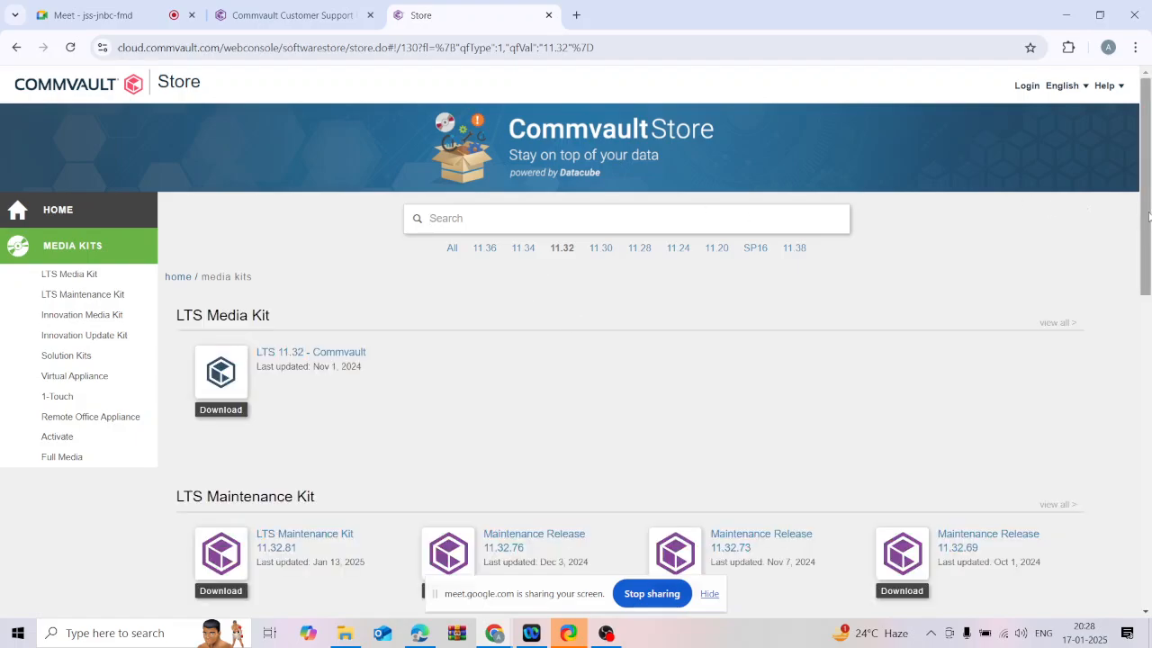
scroll(1148, 239, "down", 1)
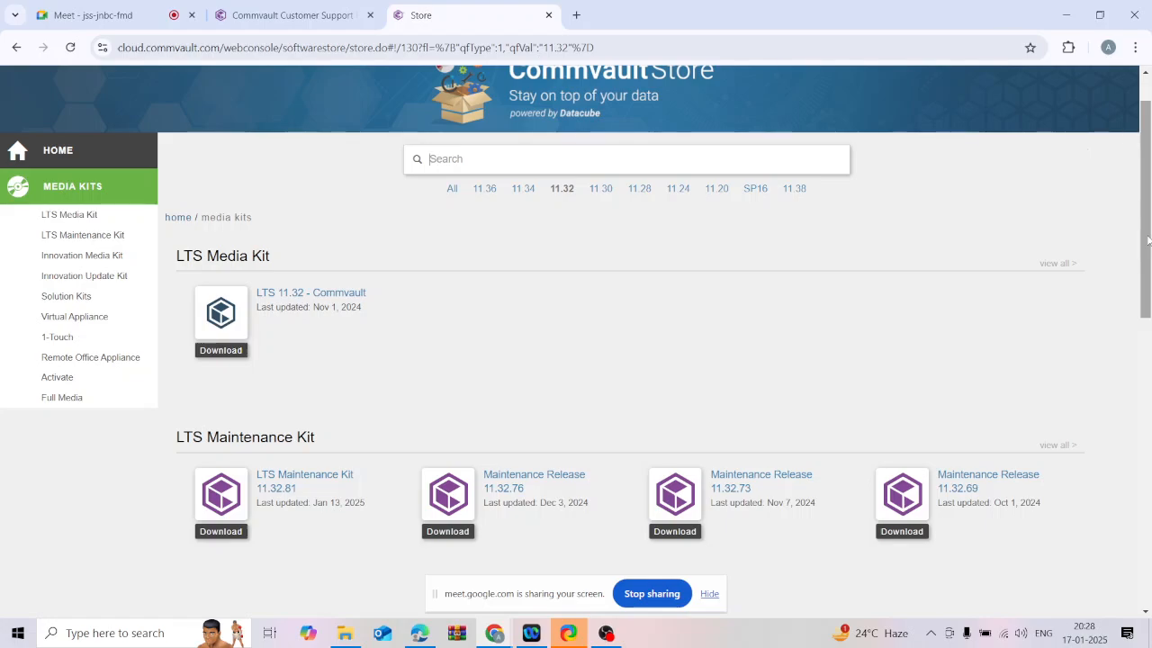
- Search the 11.32 media kits page for "full" and examine the Full Media section
key("ctrl+f")
type("full")
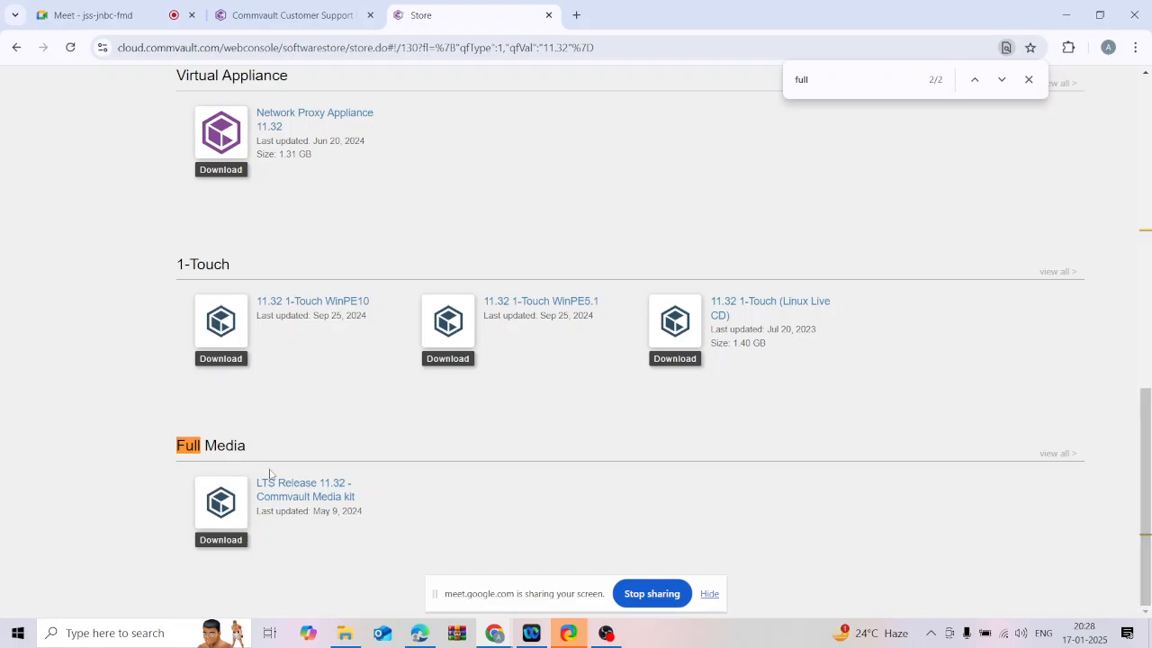
left_click_drag(1145, 491, 1144, 176)
left_click(1029, 87)
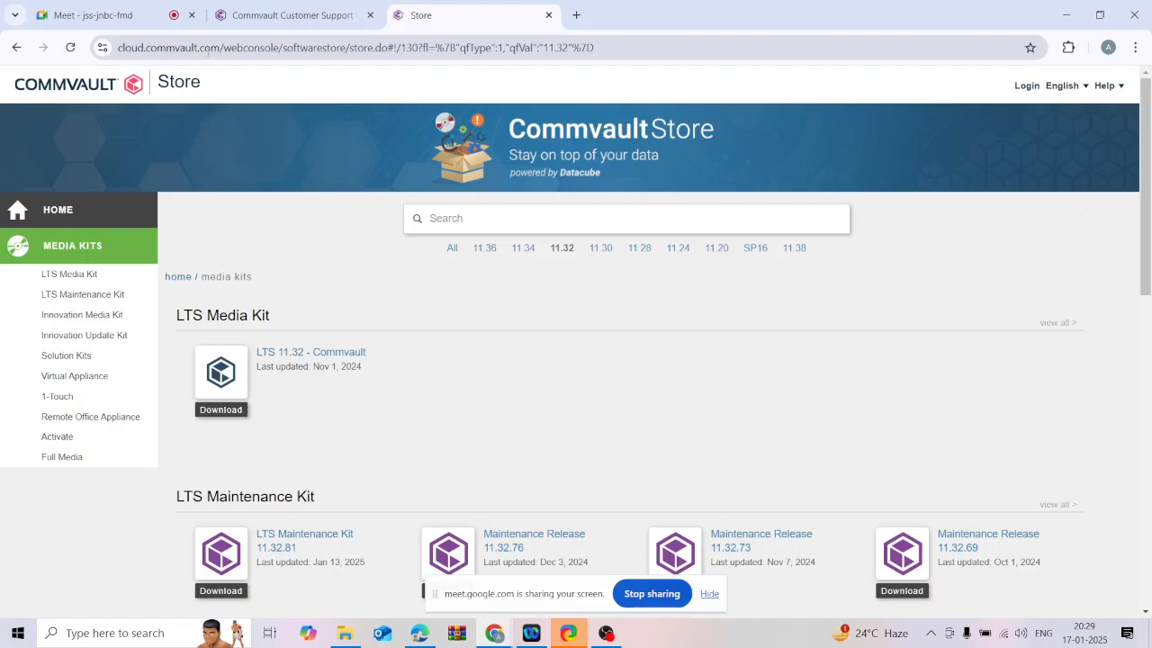
left_click_drag(222, 47, 121, 34)
left_click(180, 47)
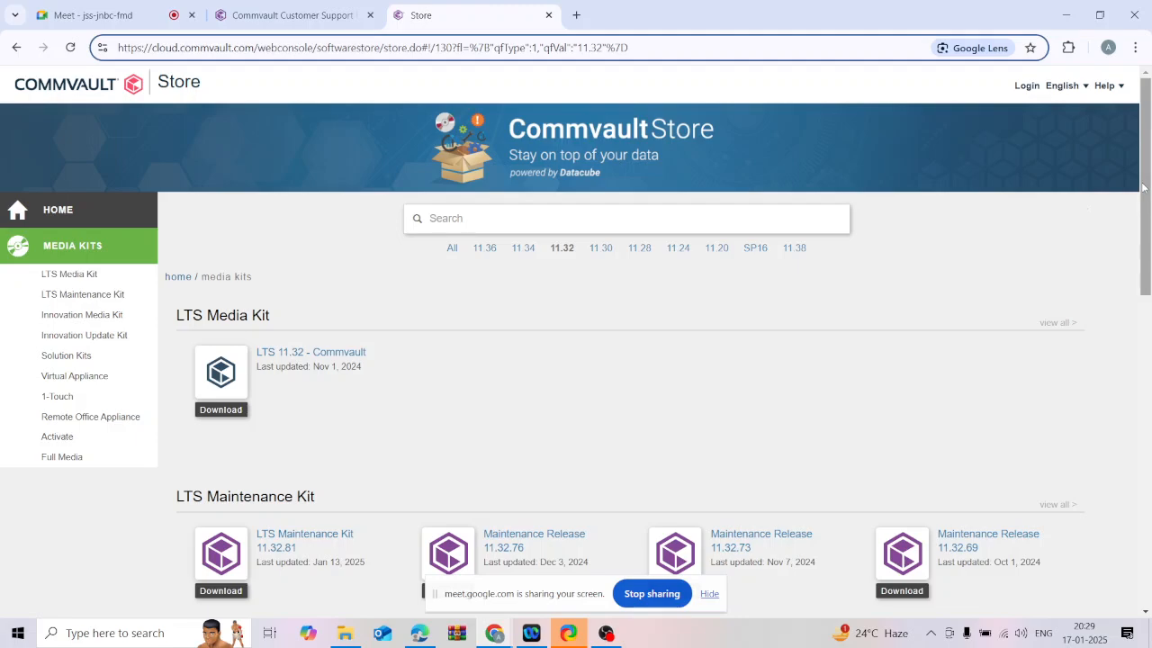
left_click_drag(1145, 186, 1150, 498)
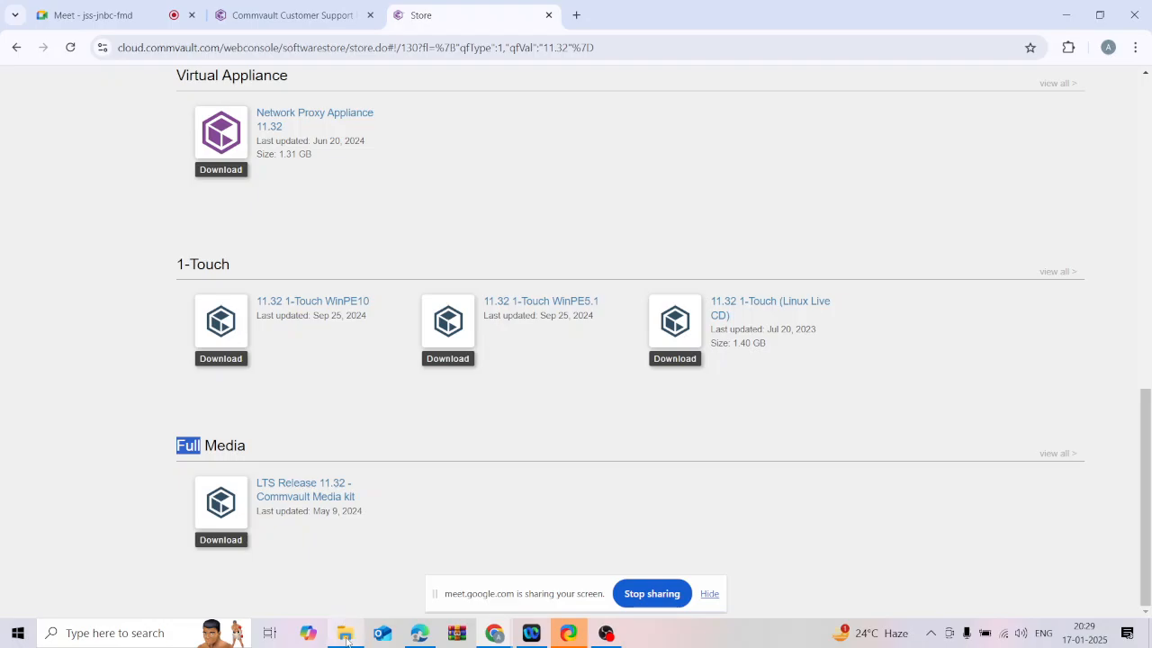
- Switch to File Explorer and view the lab recordings in the Lab-videos folder
mouse_move(346, 640)
left_click(342, 585)
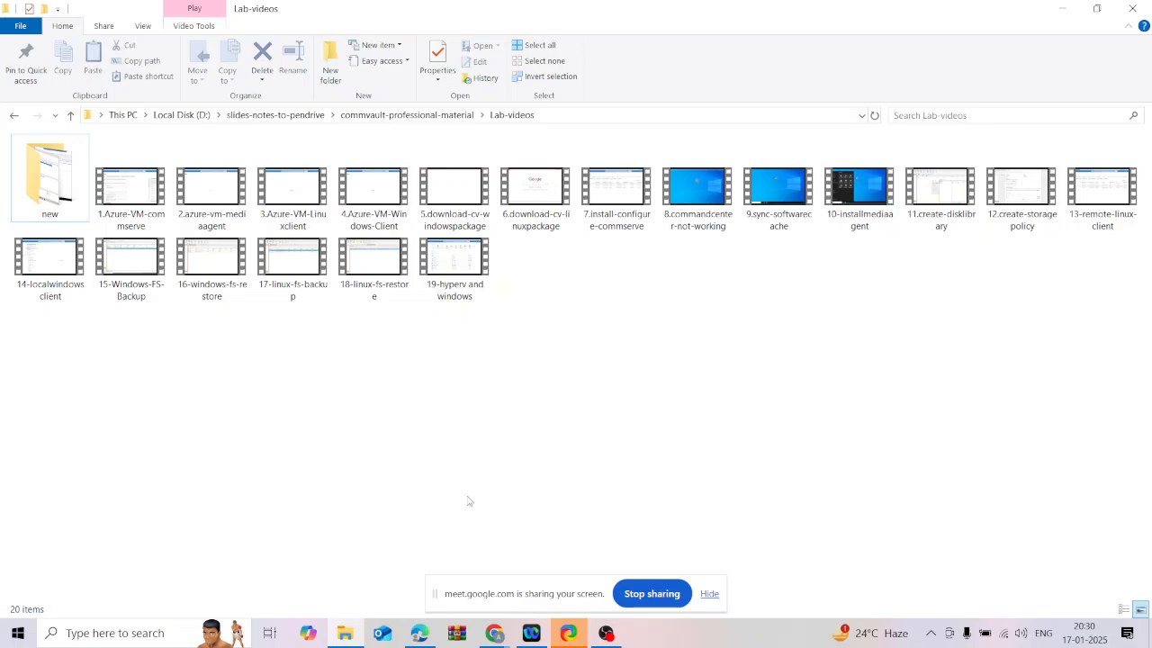
- Switch back to the Google Meet tab in Chrome and admit all participants waiting to join
mouse_move(497, 630)
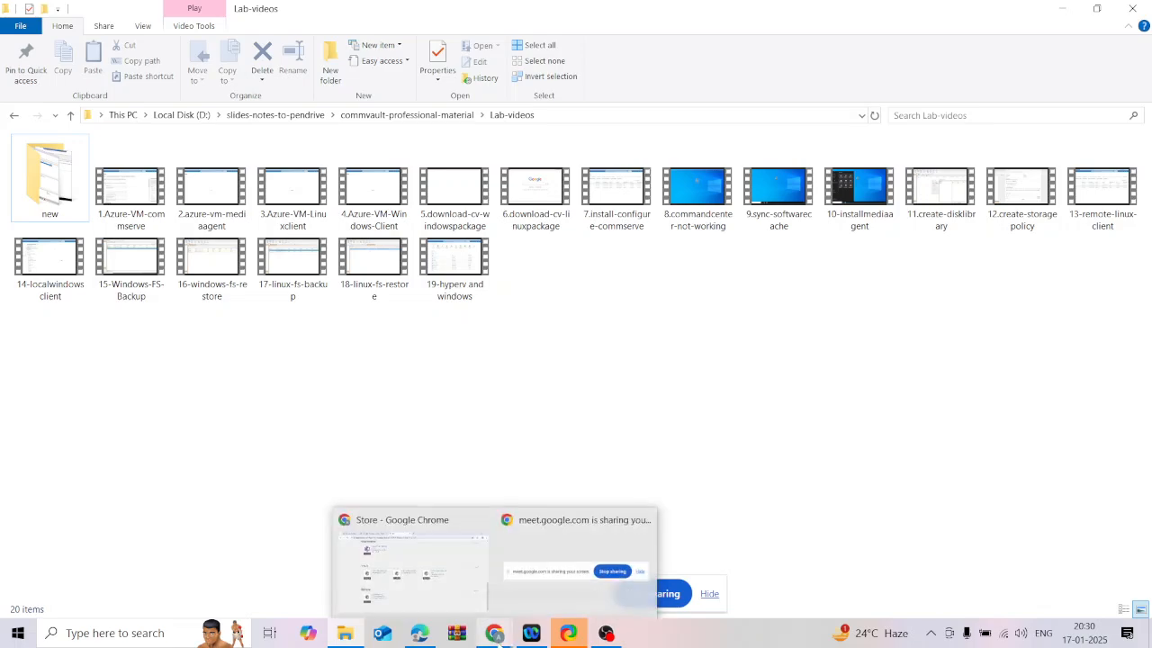
left_click(414, 572)
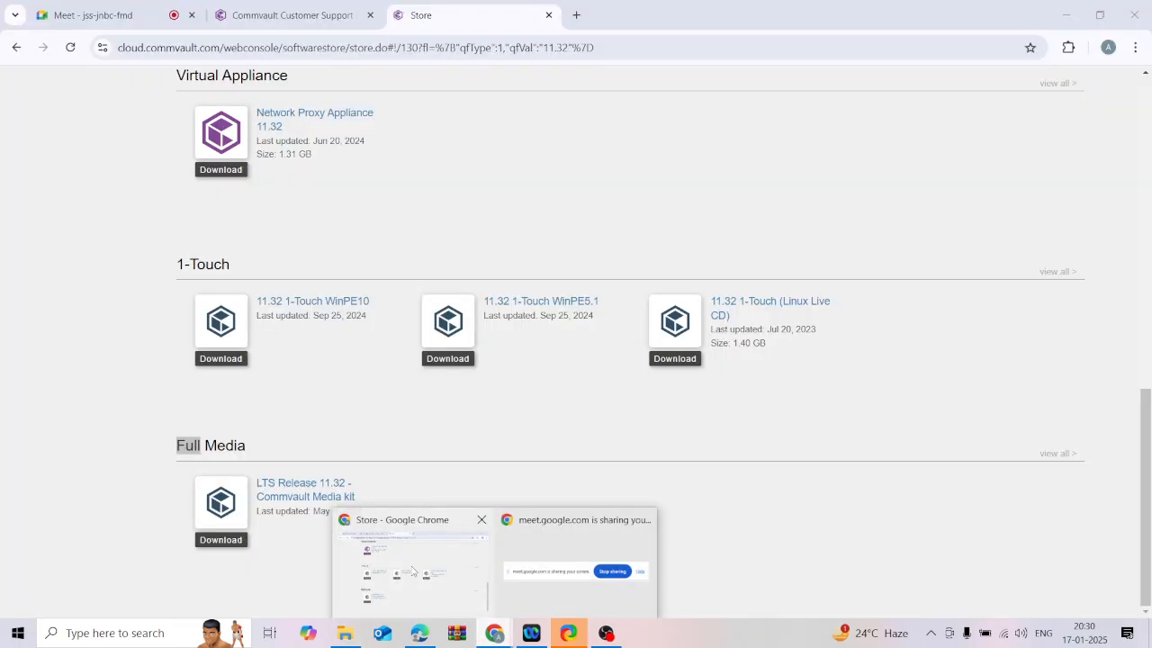
left_click(99, 16)
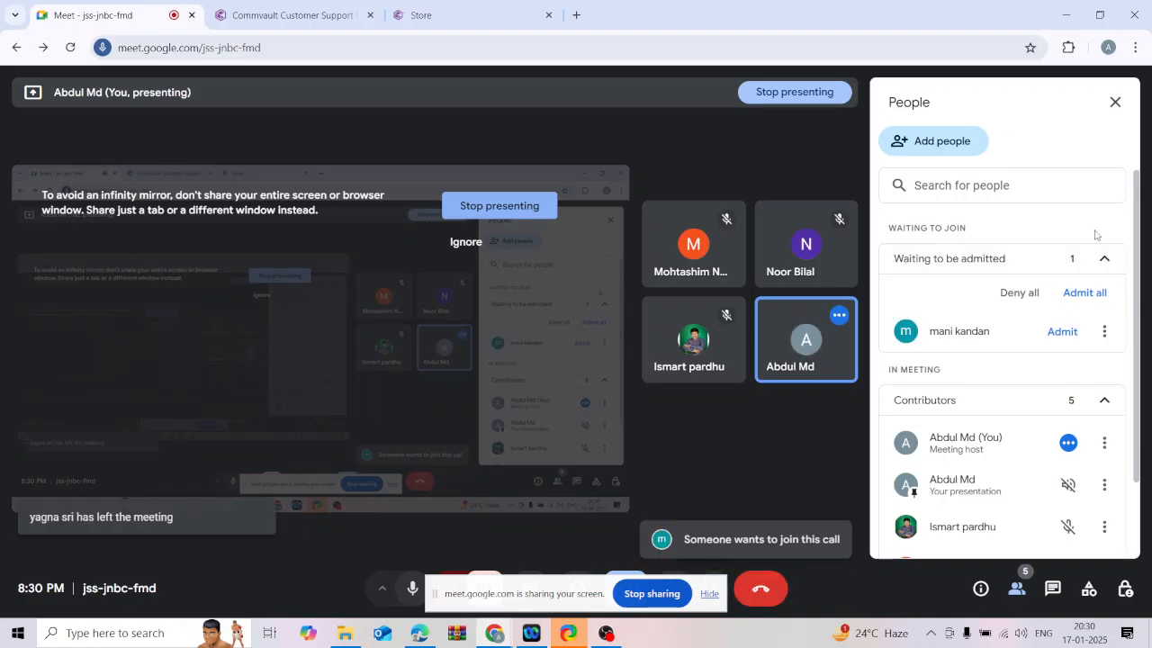
left_click(1084, 292)
left_click(649, 385)
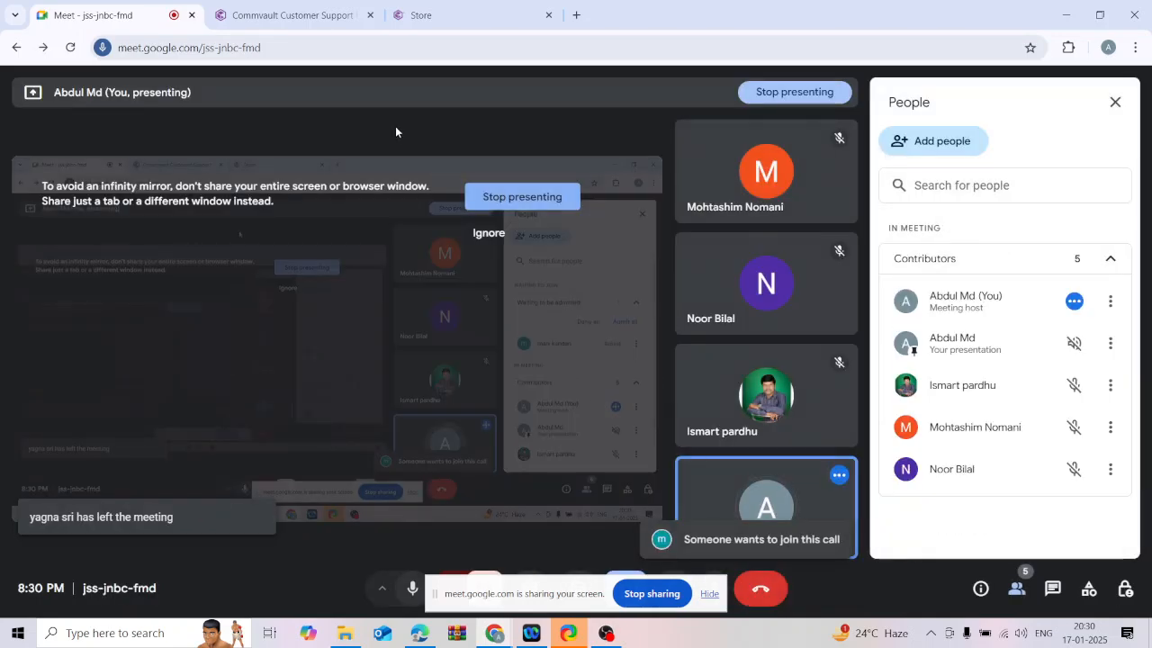
- Play the 1.Azure-VM-commserve video from the Lab-videos folder, hide the screen-sharing bar, and pause playback
left_click(348, 632)
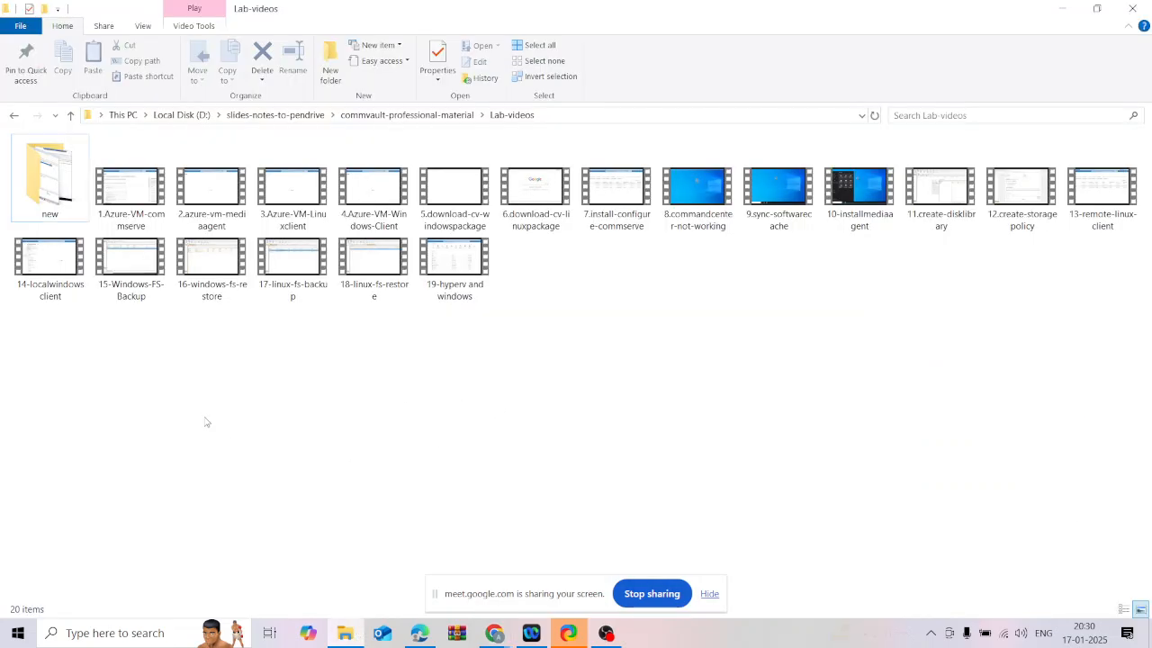
double_click(132, 200)
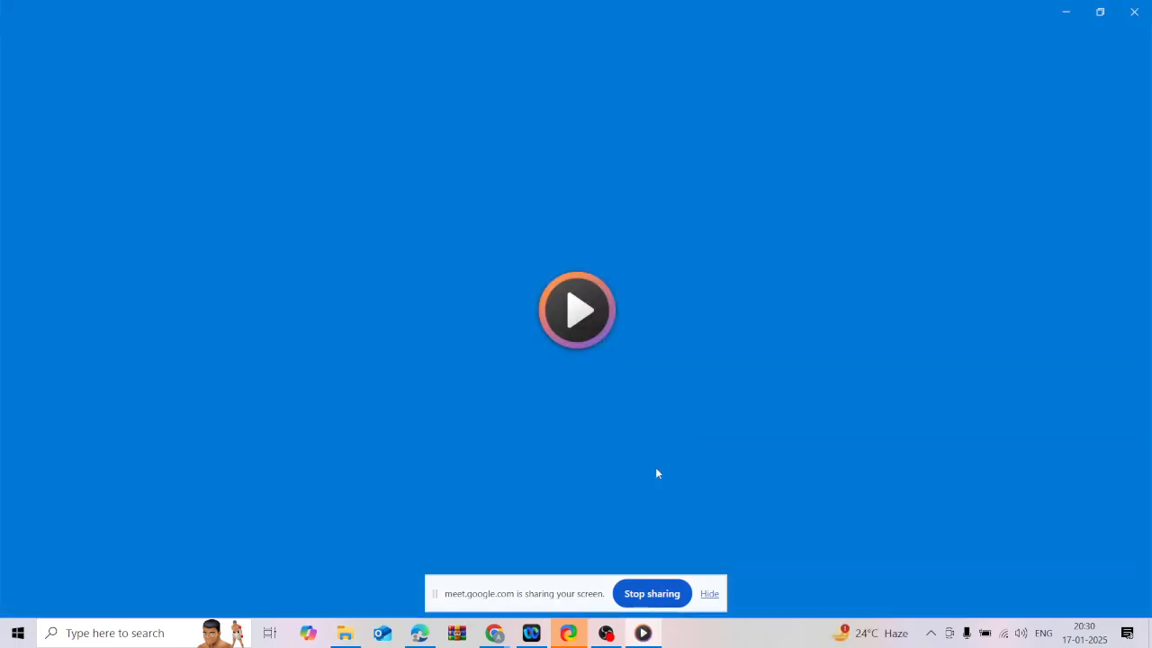
left_click(709, 594)
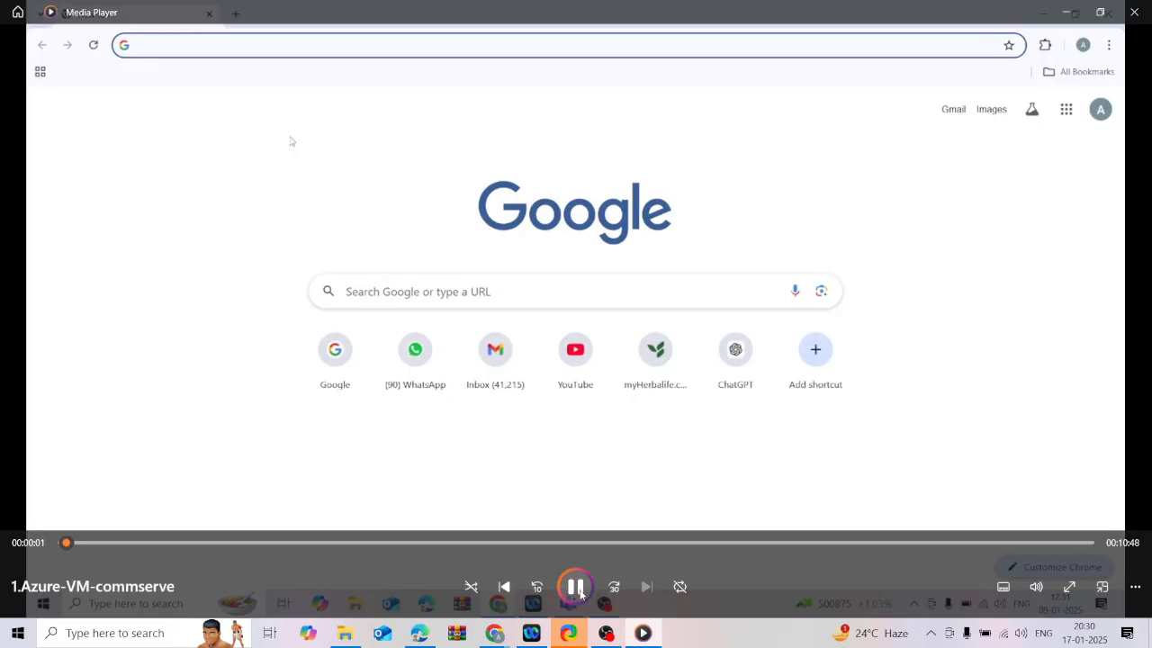
left_click(580, 592)
- Mute the sound of the 1.Azure-VM-commserve video in the player
left_click(1036, 586)
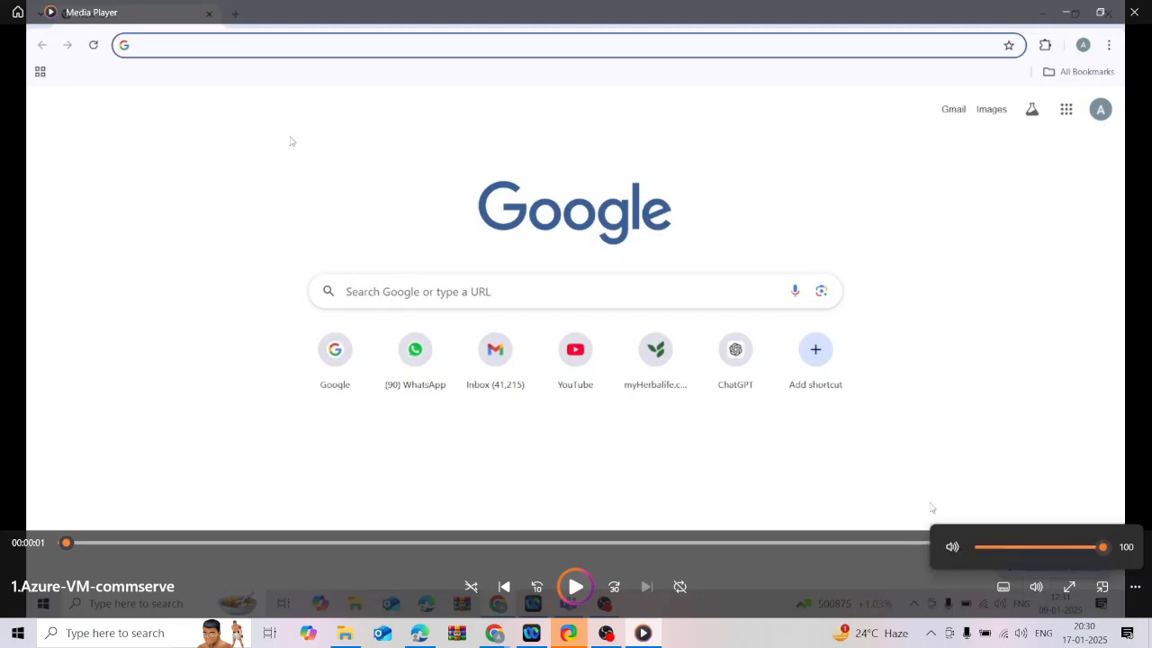
left_click(1037, 589)
left_click(1038, 591)
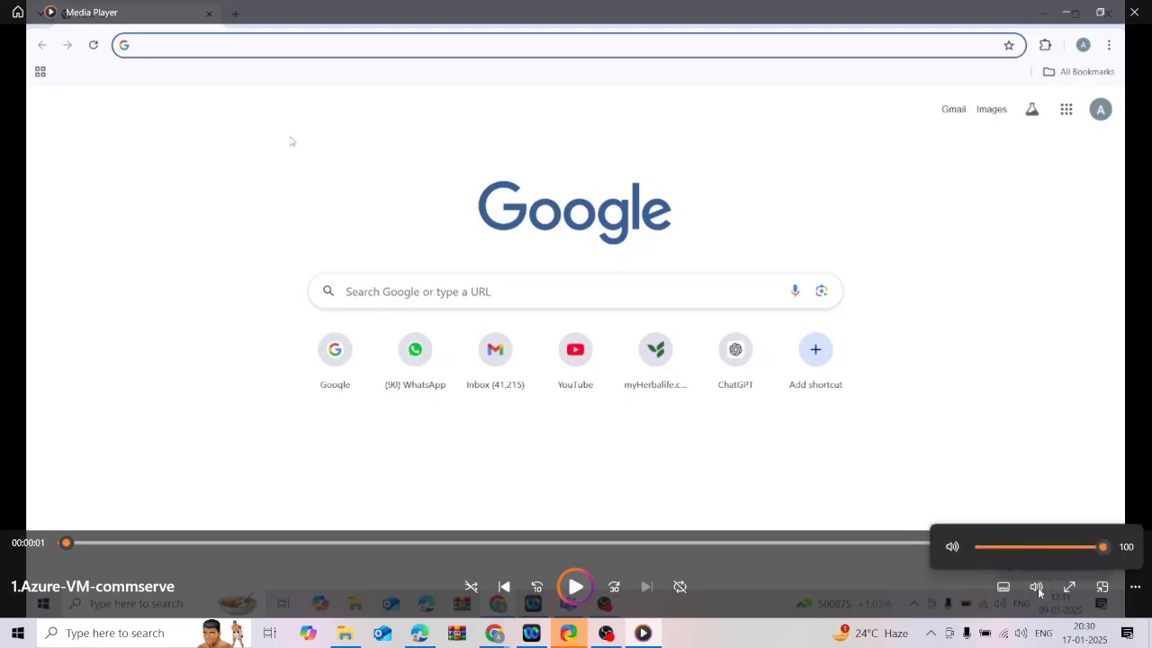
left_click(951, 547)
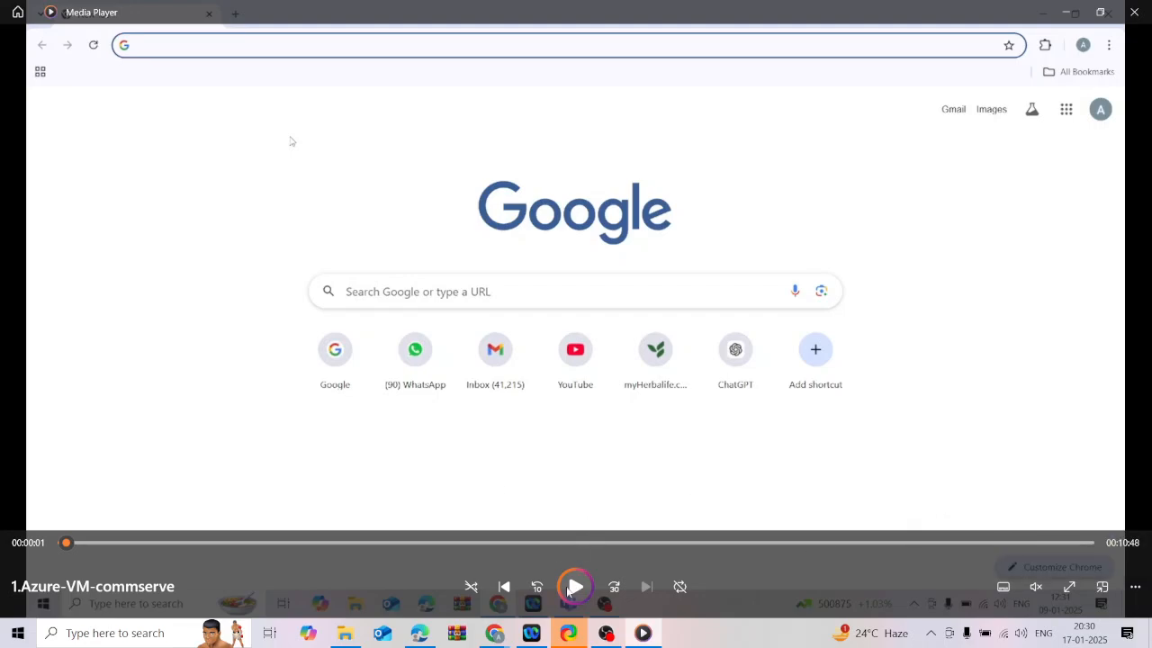
- Resume the 1.Azure-VM-commserve video, pause it at the Azure portal loading, and continue playback
left_click(575, 587)
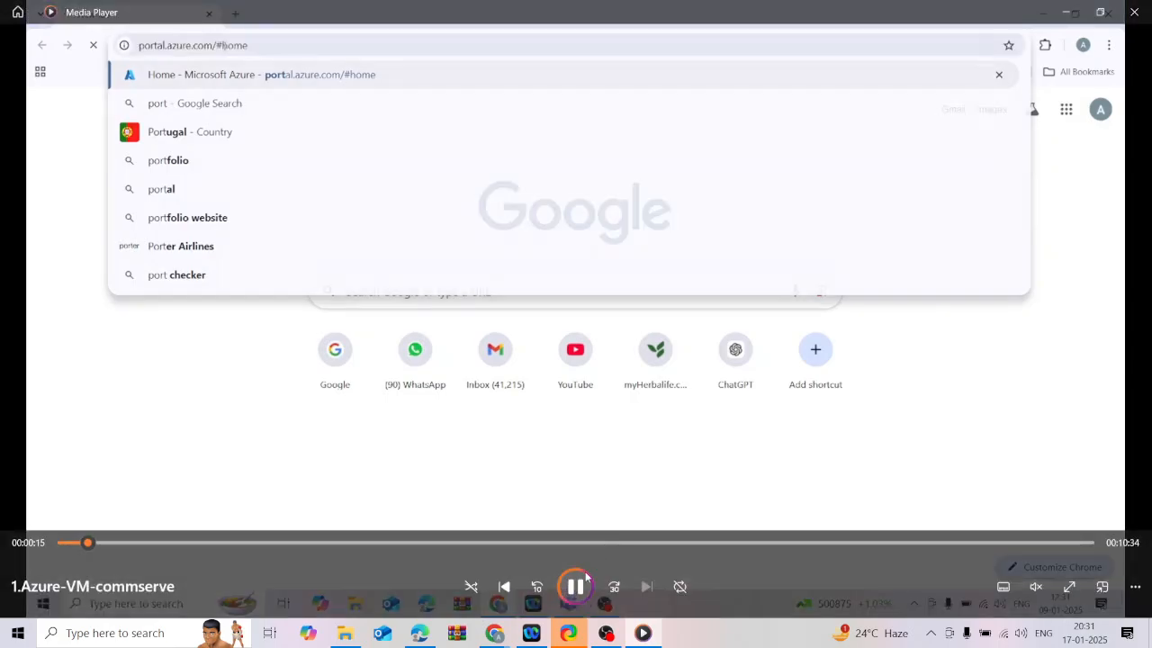
left_click(574, 587)
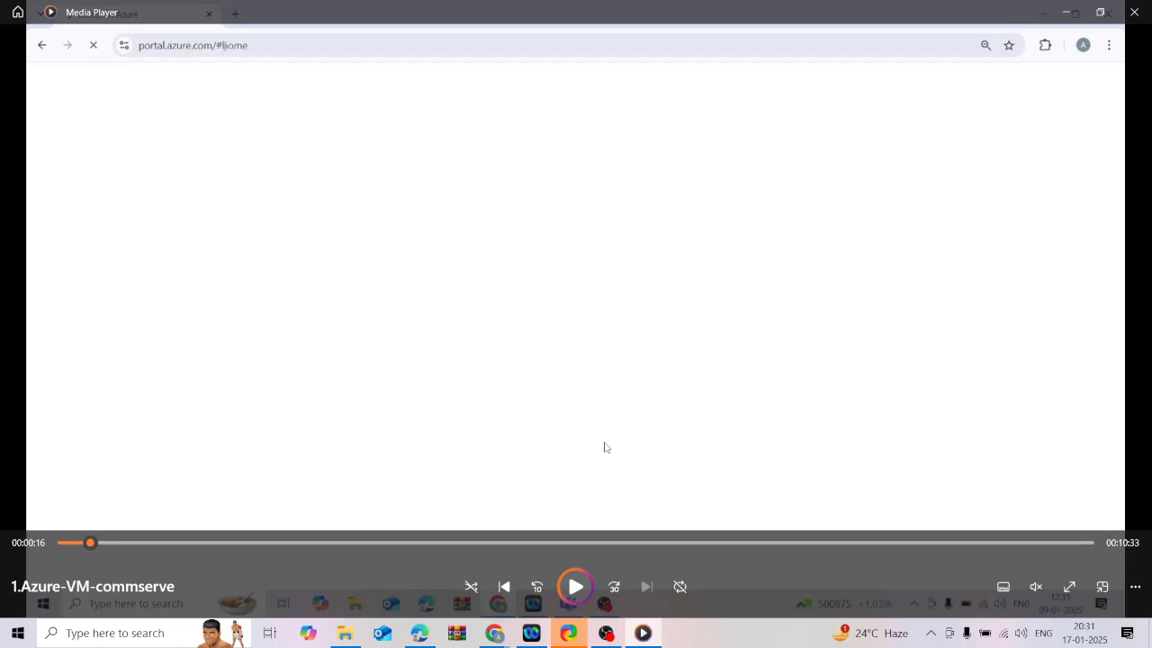
left_click(576, 587)
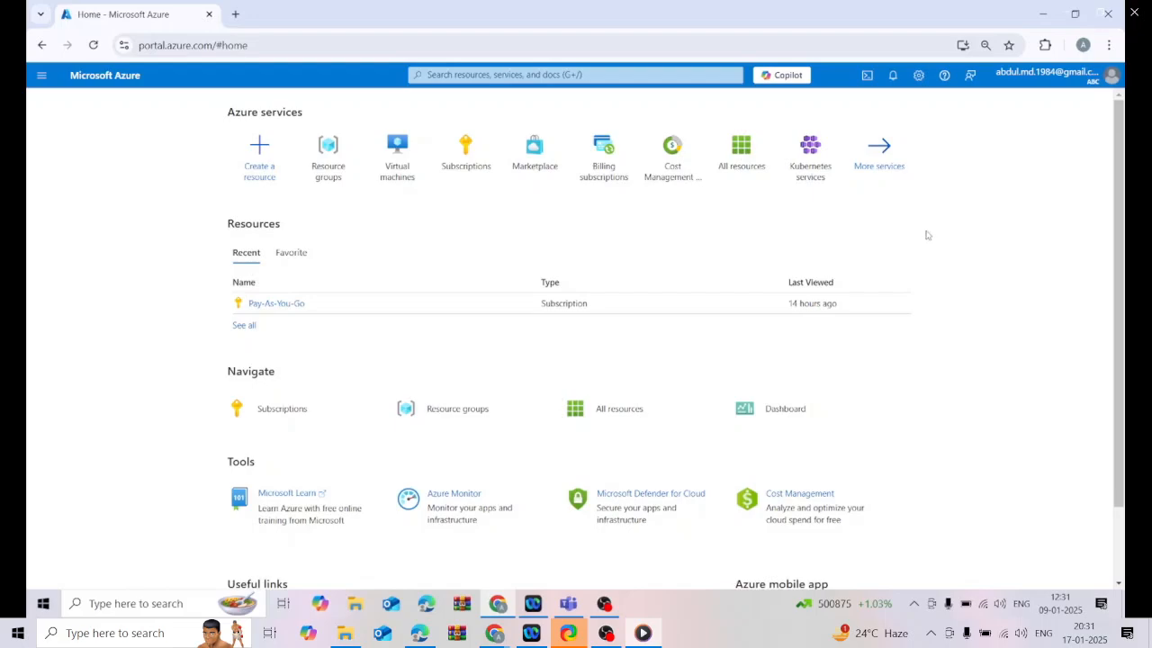
- Search the Azure portal for "subsc" and open the Subscriptions service to view the available subscription
left_click(487, 72)
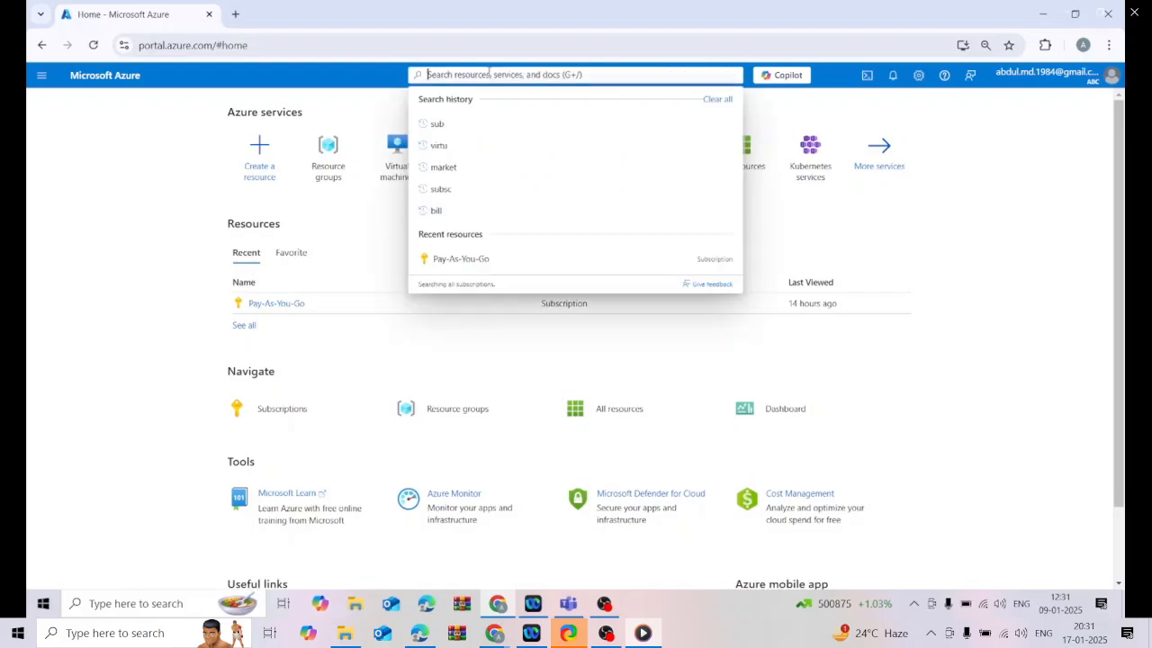
type("subs")
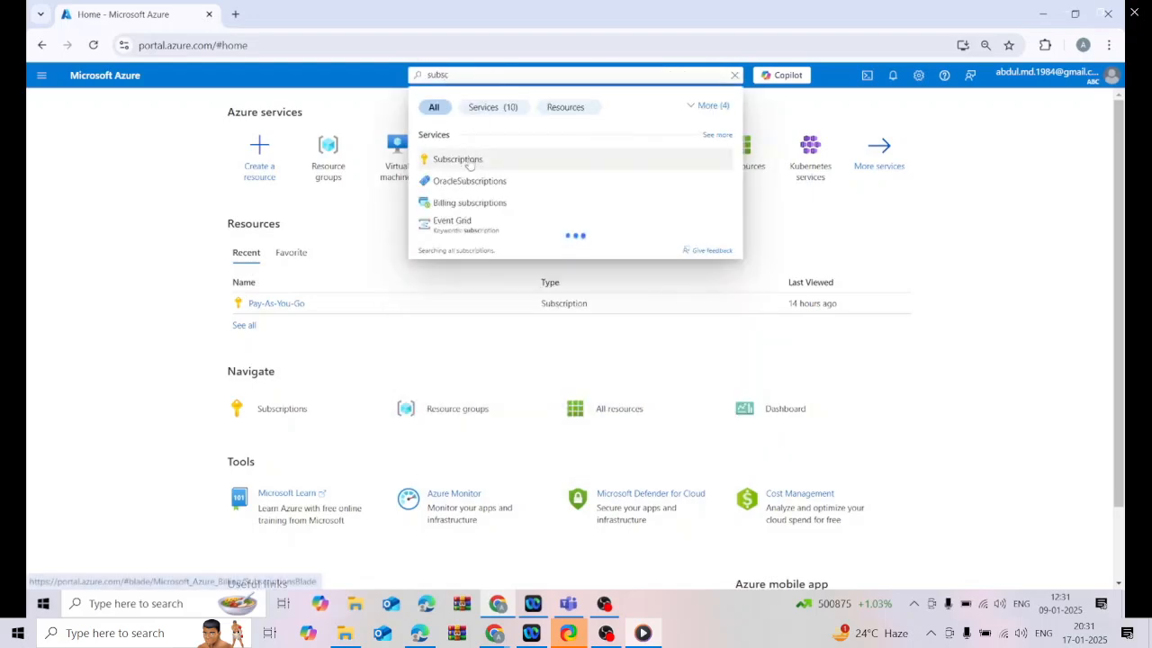
type("c")
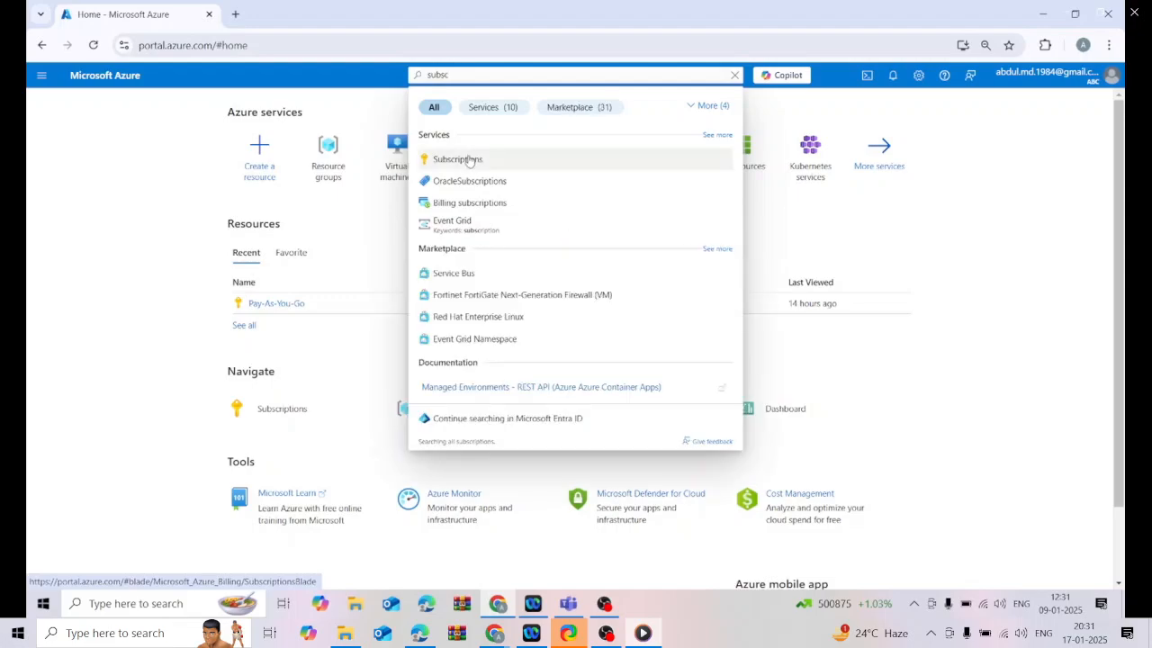
left_click(465, 159)
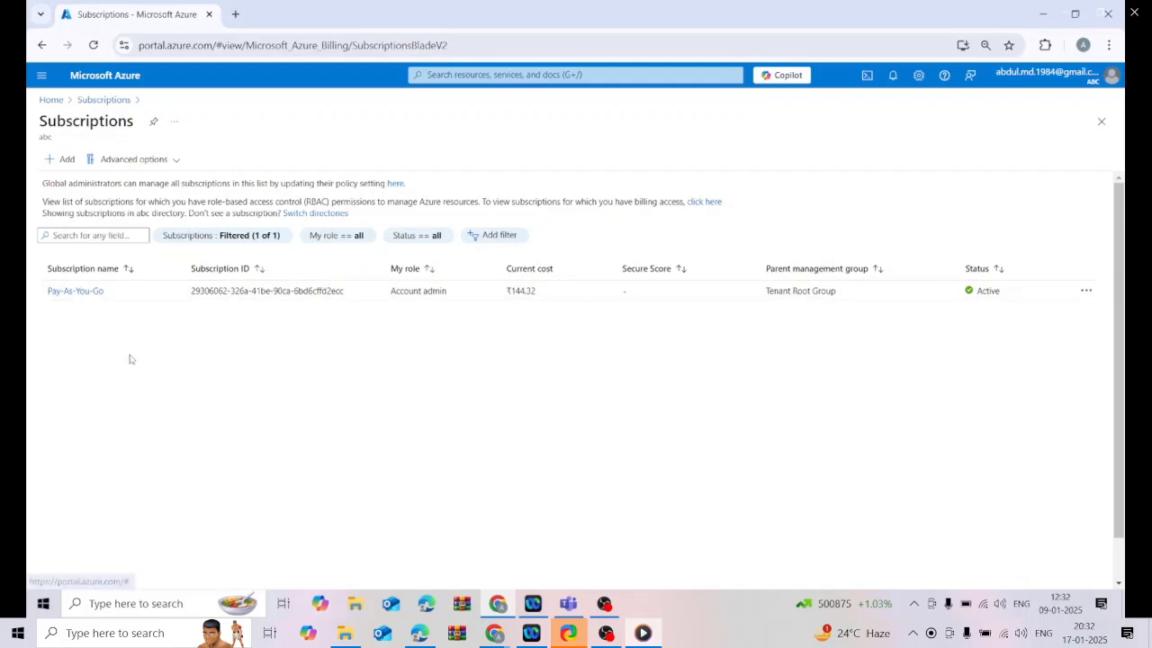
- Find the Virtual machines service in the Azure portal and start creating an Azure virtual machine
left_click(457, 75)
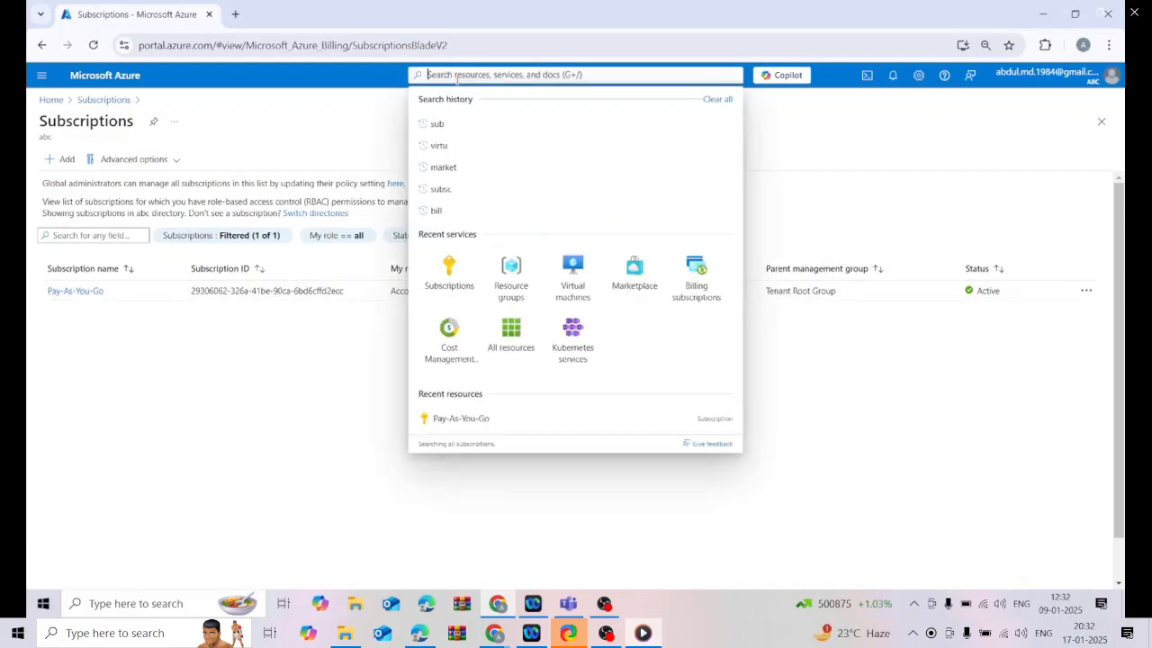
type("virtual")
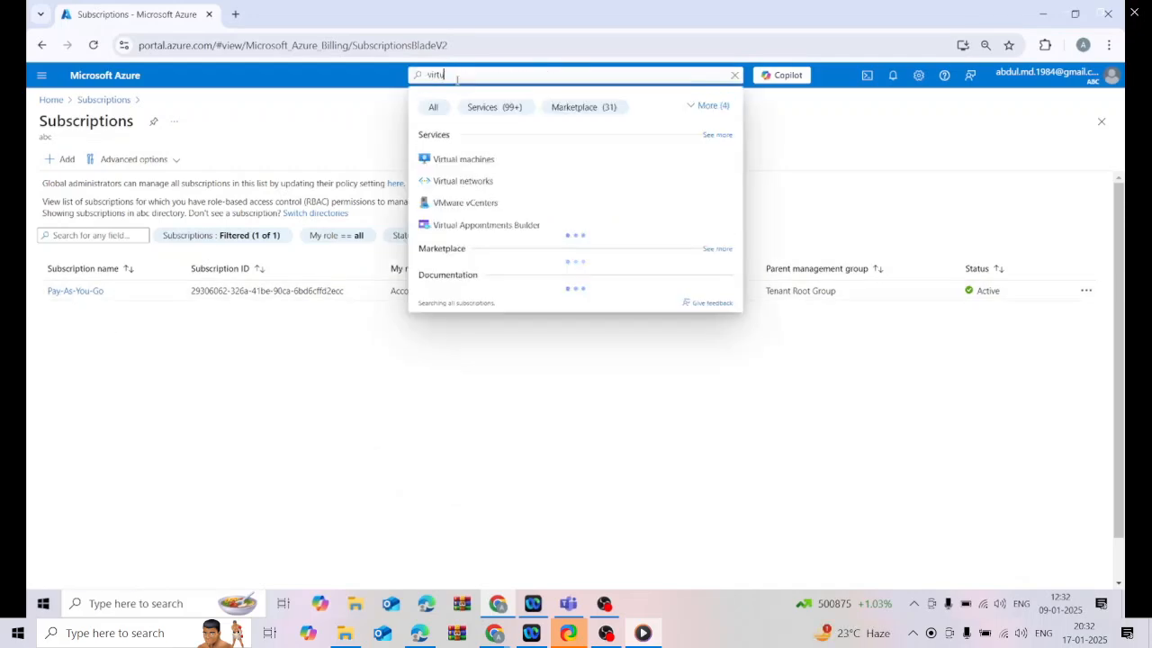
left_click(466, 164)
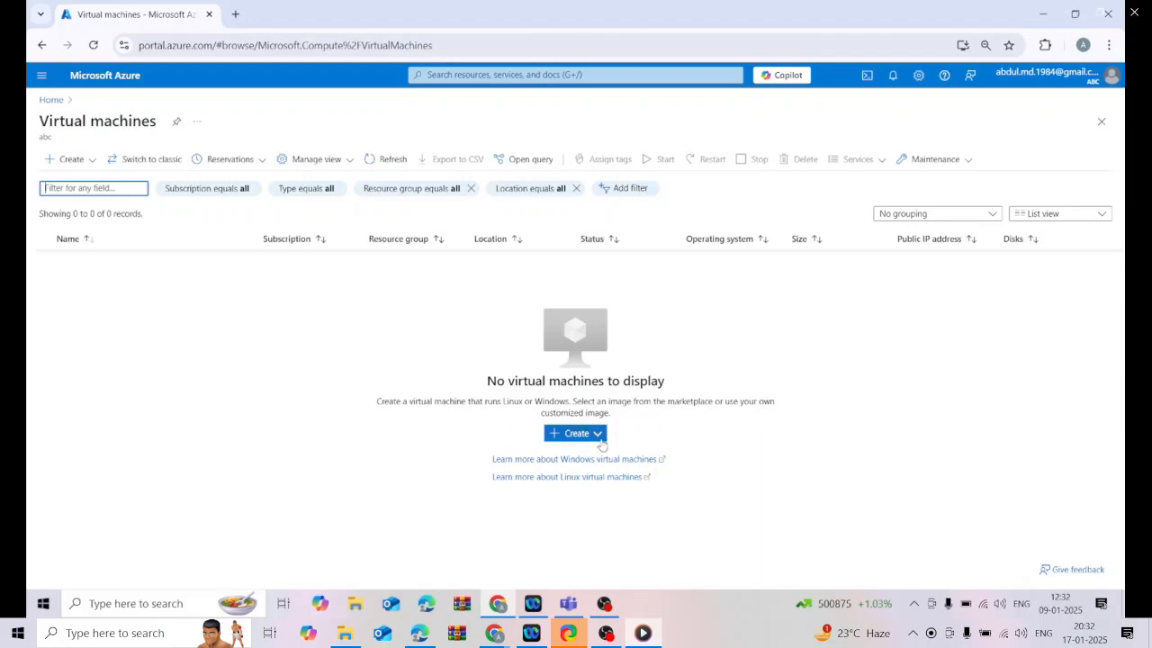
left_click(601, 440)
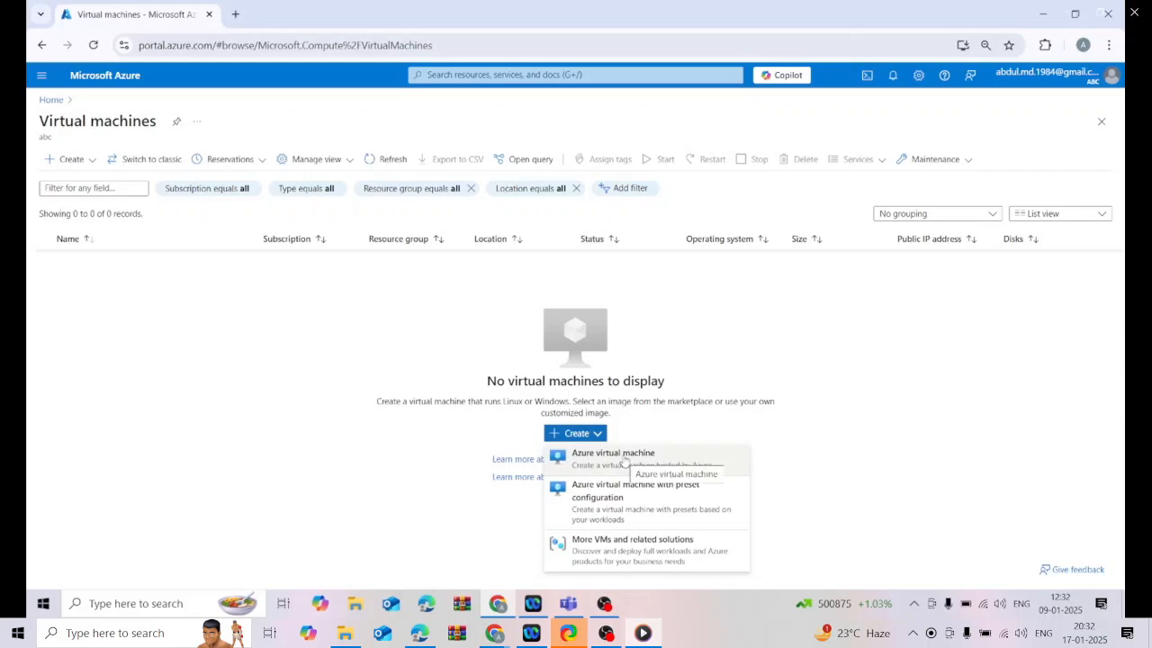
left_click(624, 461)
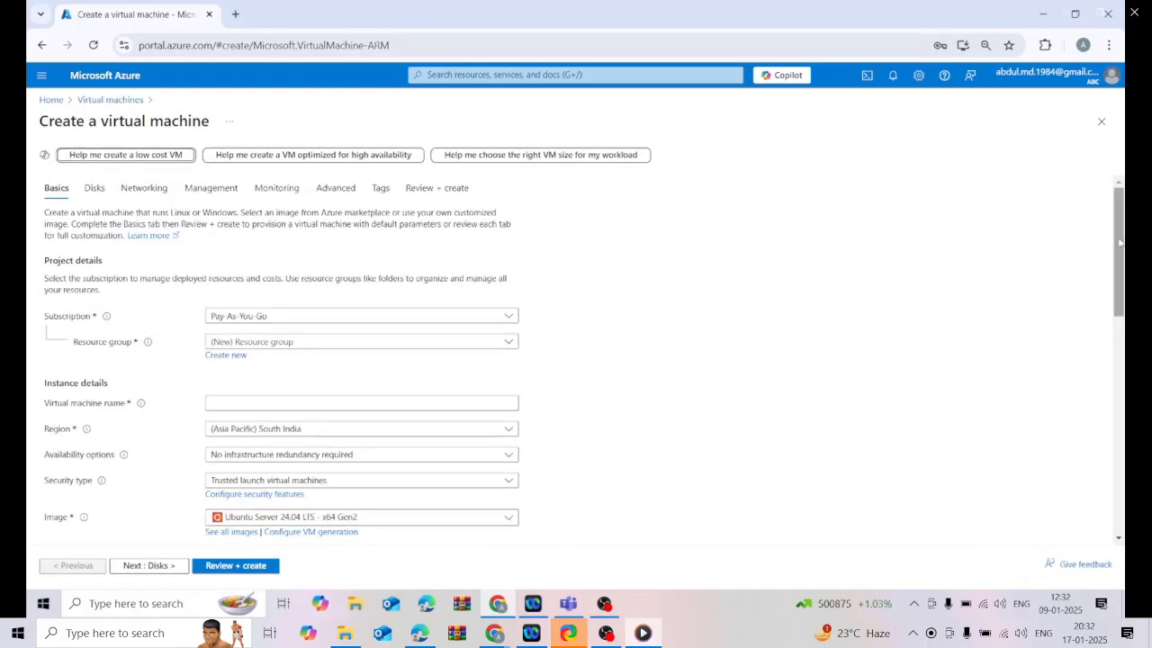
- Create a new resource group named Commcell-environment for the virtual machine and dismiss the browser's save-password prompt
left_click_drag(1119, 242, 1120, 248)
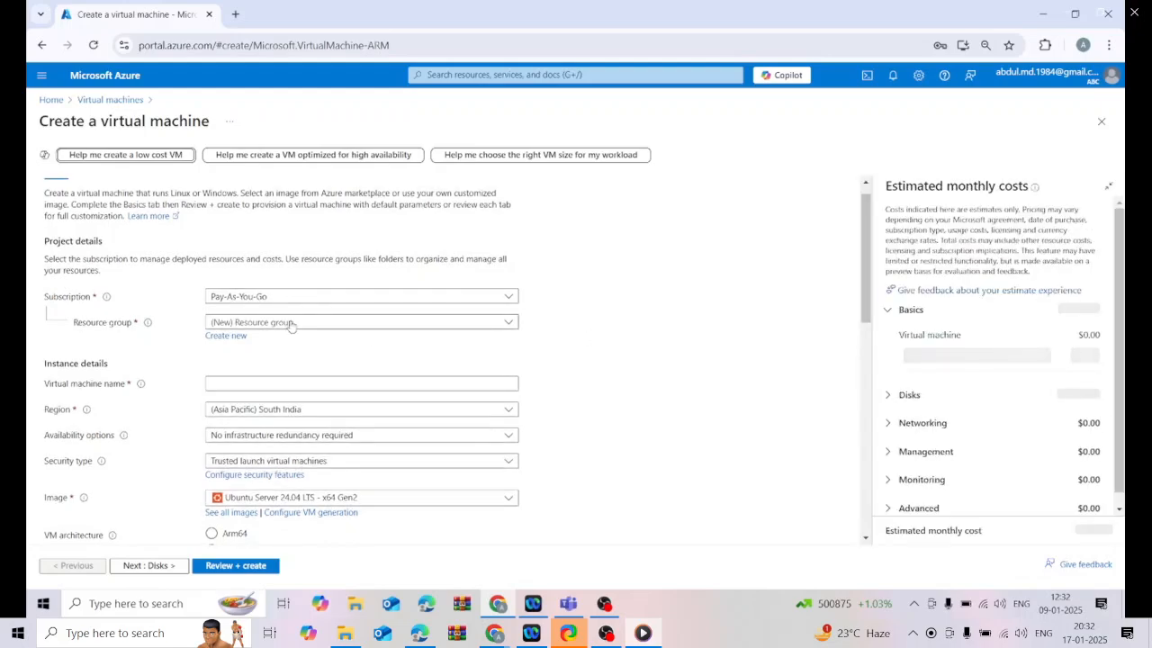
left_click(512, 323)
left_click(655, 334)
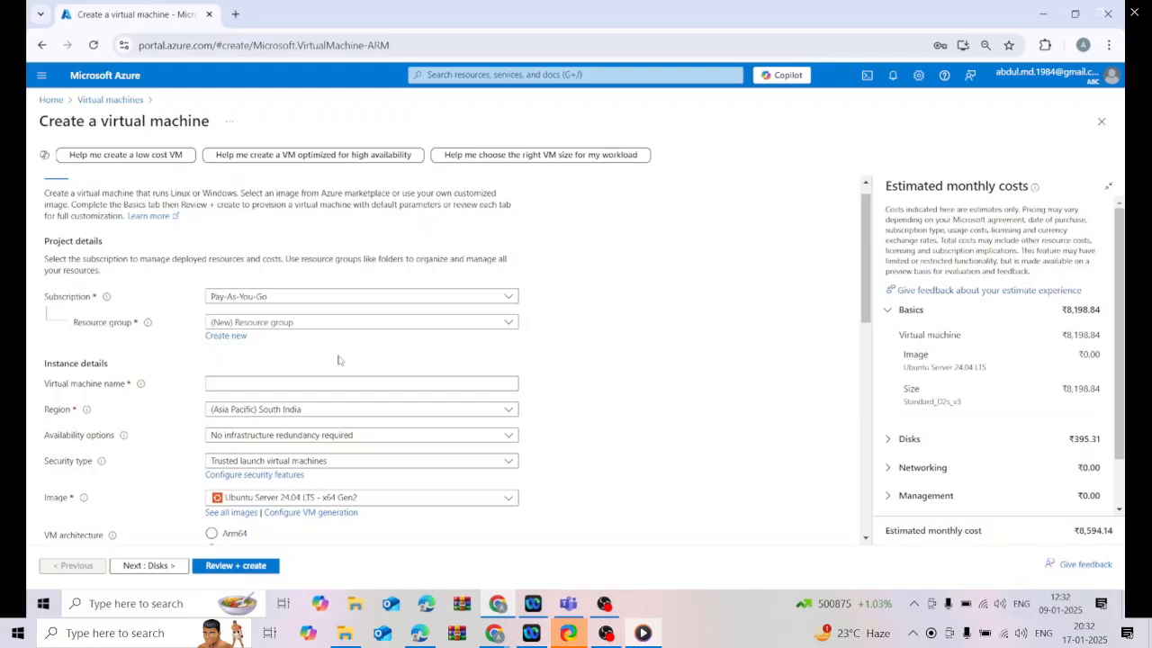
left_click(225, 336)
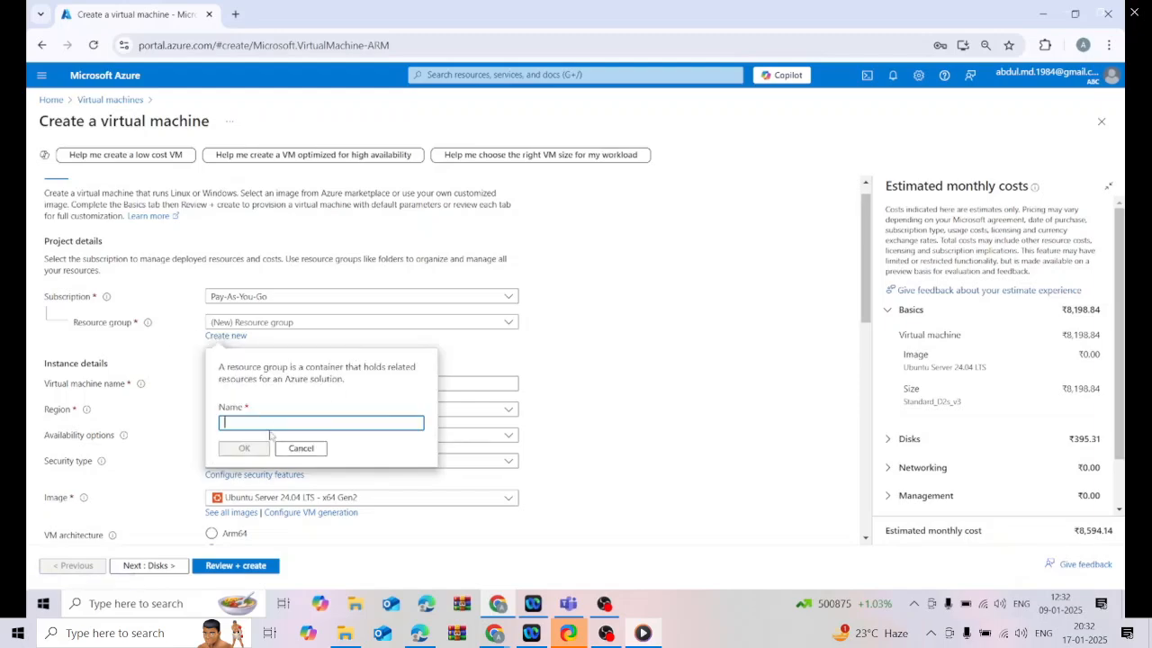
type("Commcell")
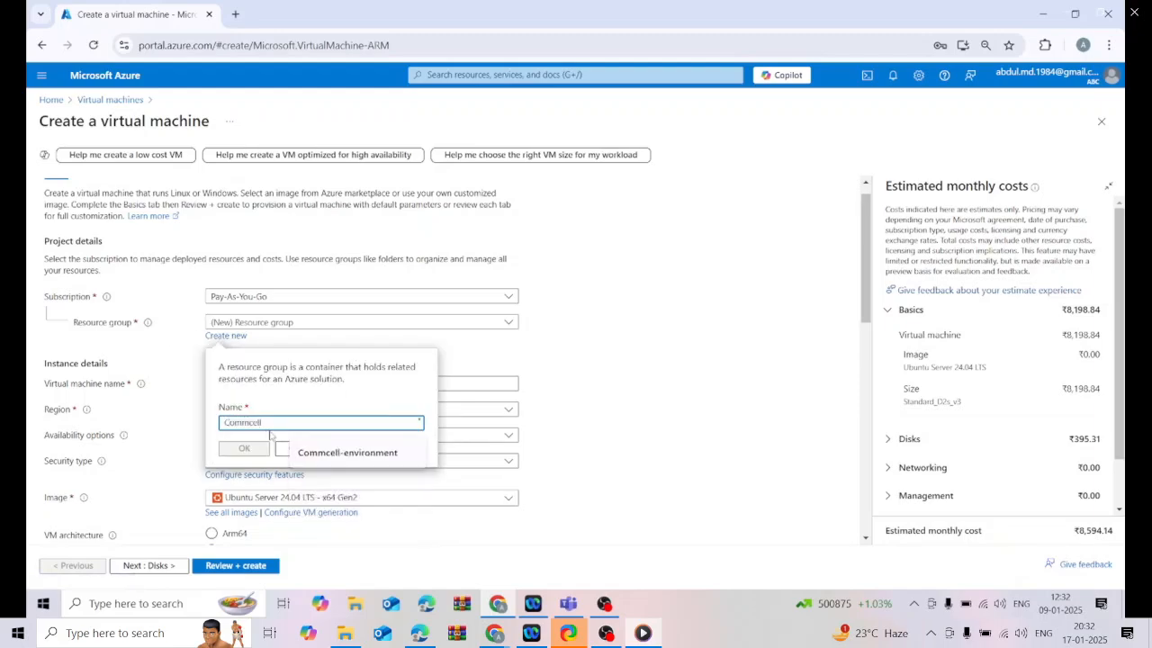
type("-enviro")
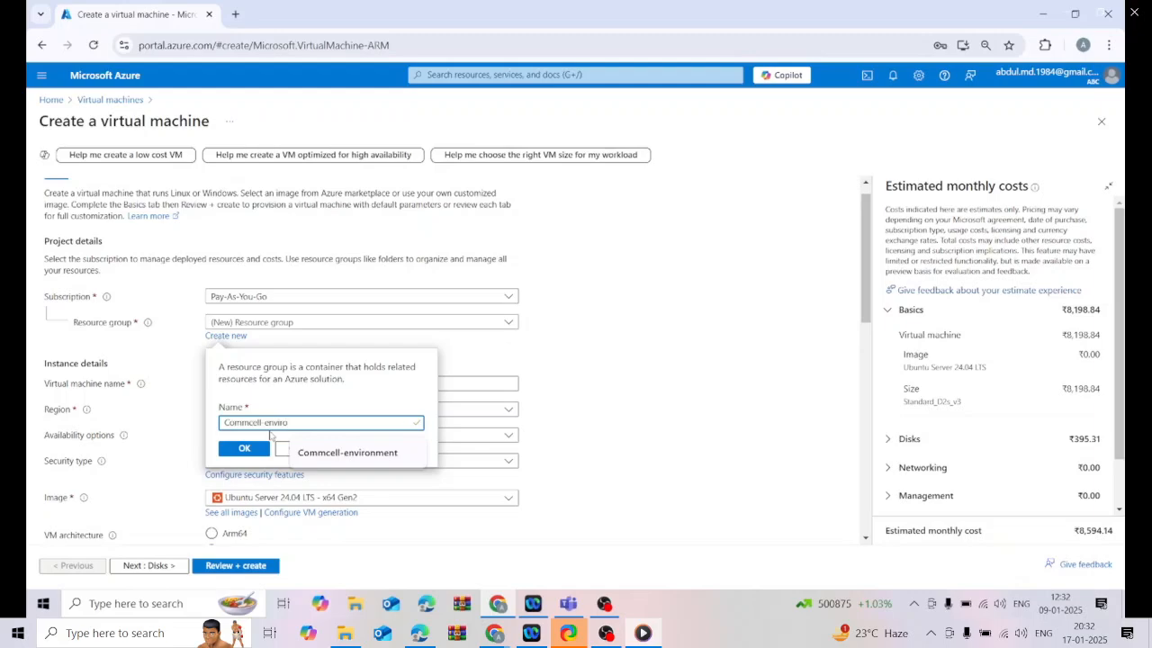
type("nmane")
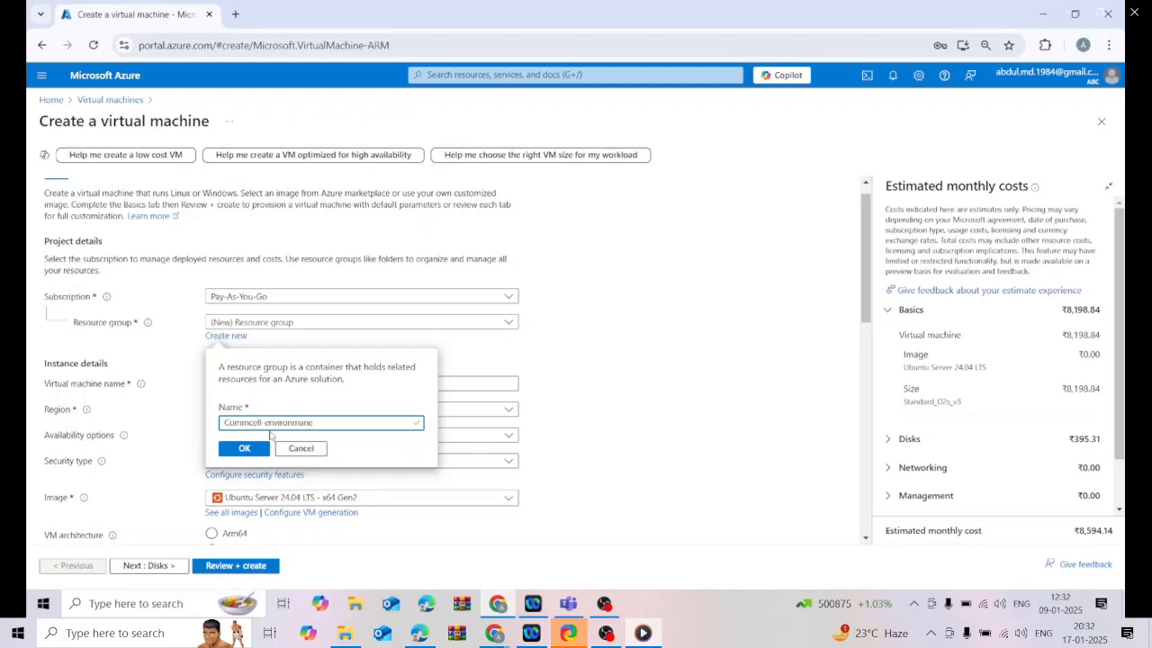
key("BackSpace")
key("BackSpace")
key("BackSpace")
key("BackSpace")
type("men")
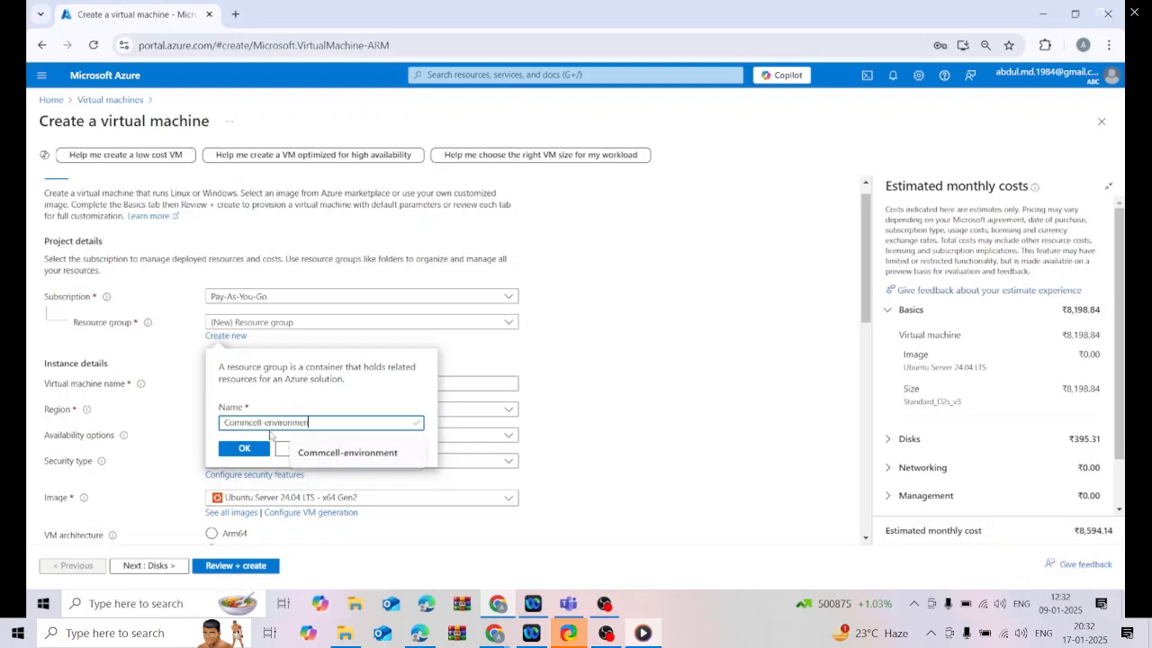
type("t")
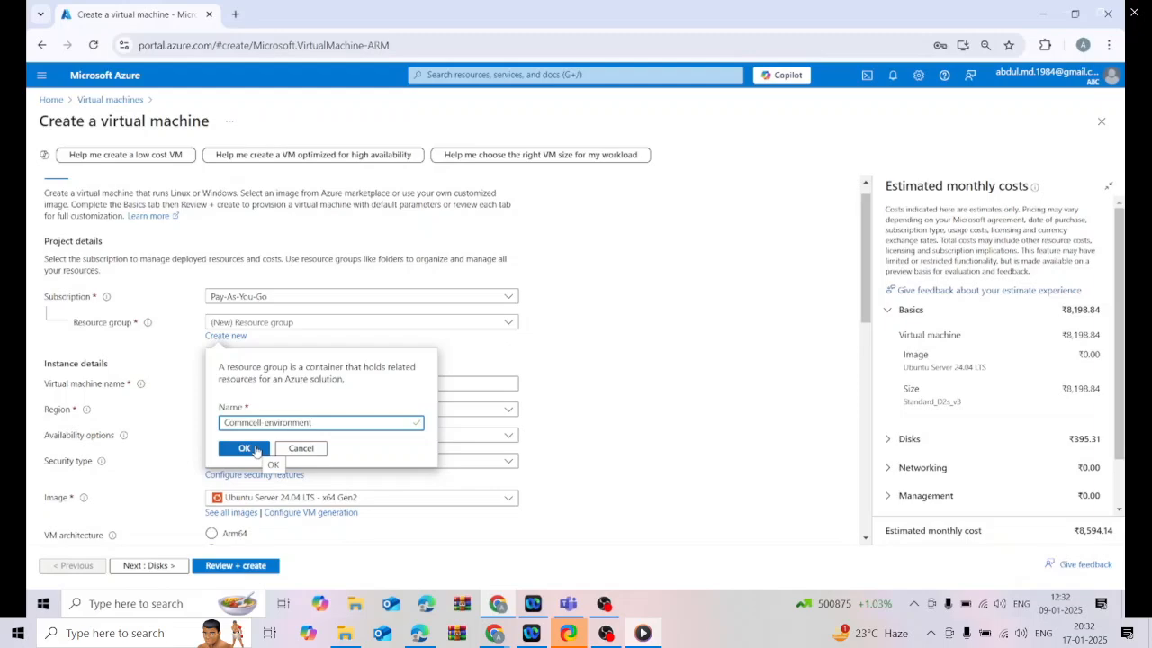
left_click(254, 450)
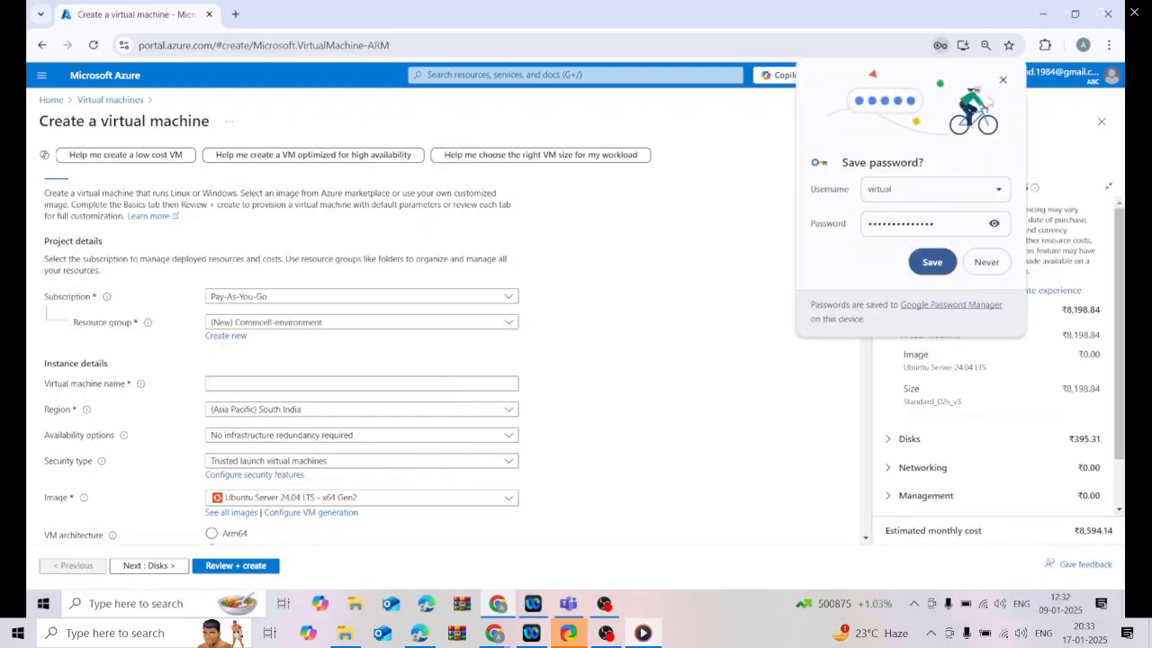
left_click(1002, 79)
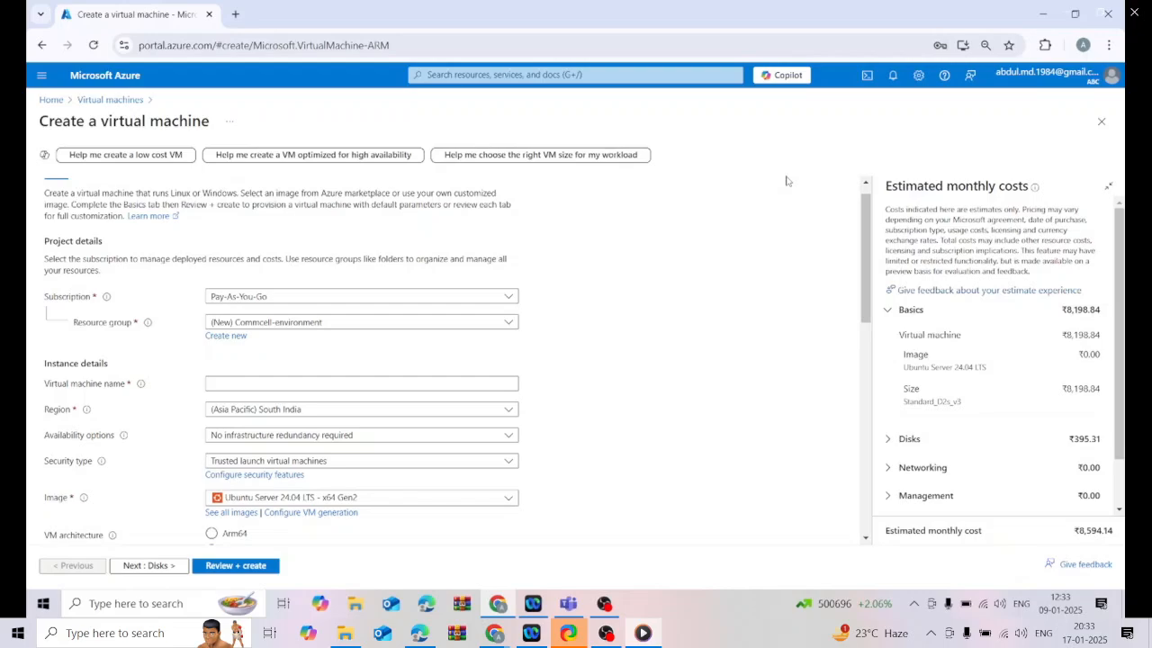
- Name the virtual machine Commserve in the instance details
left_click(262, 387)
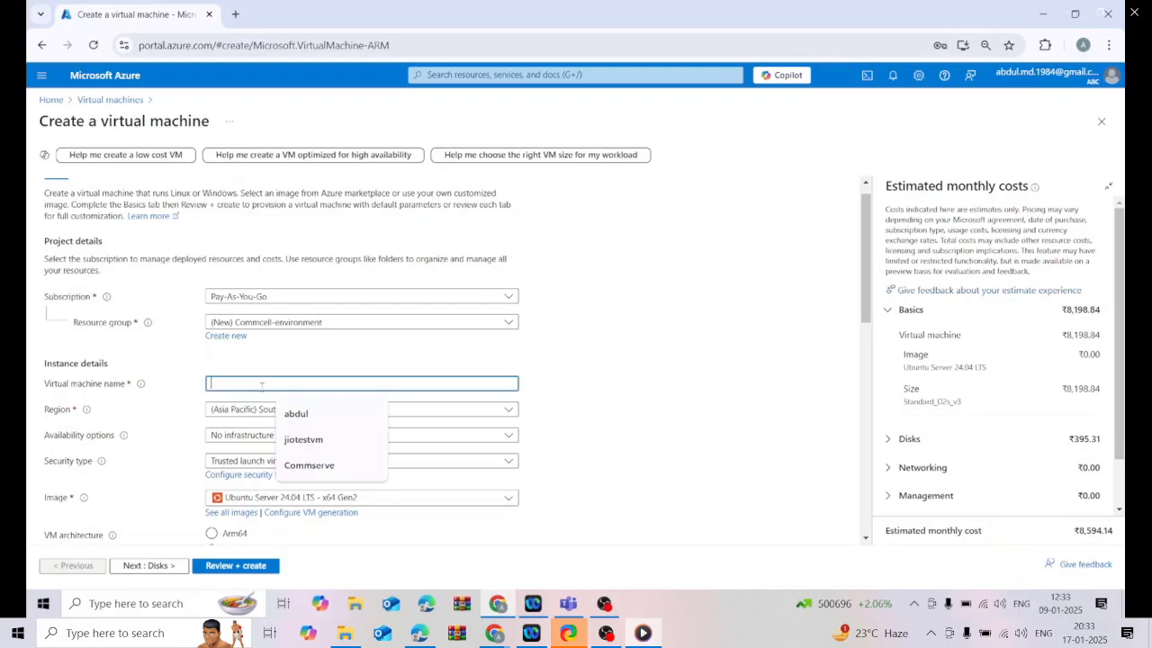
type("Comm")
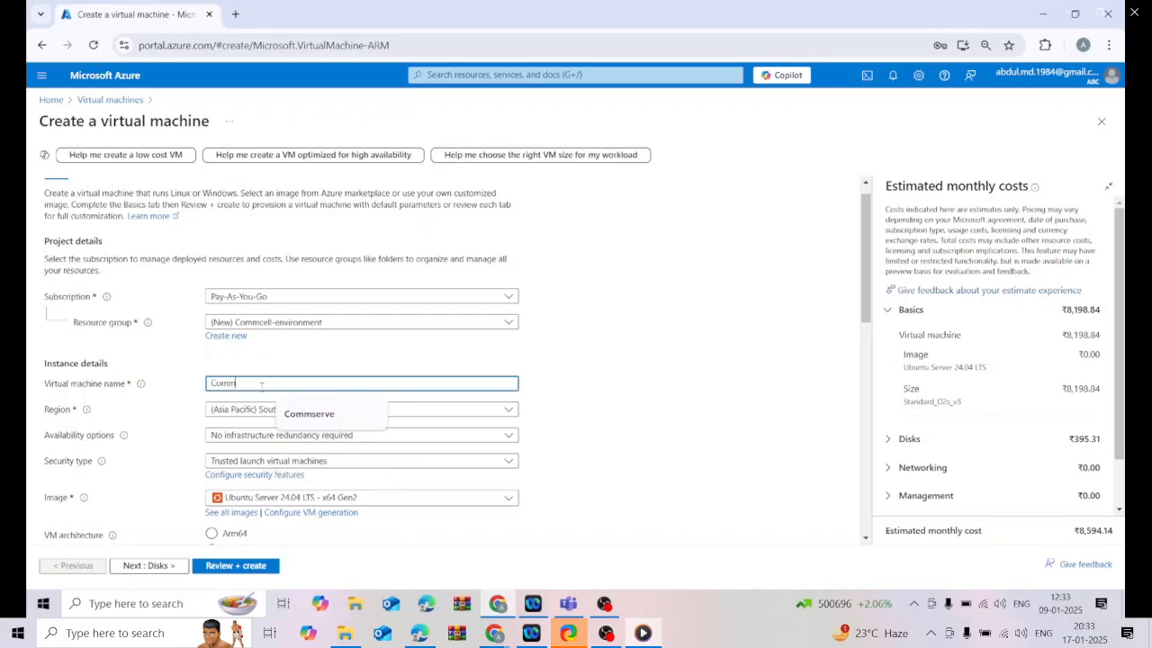
type("serve")
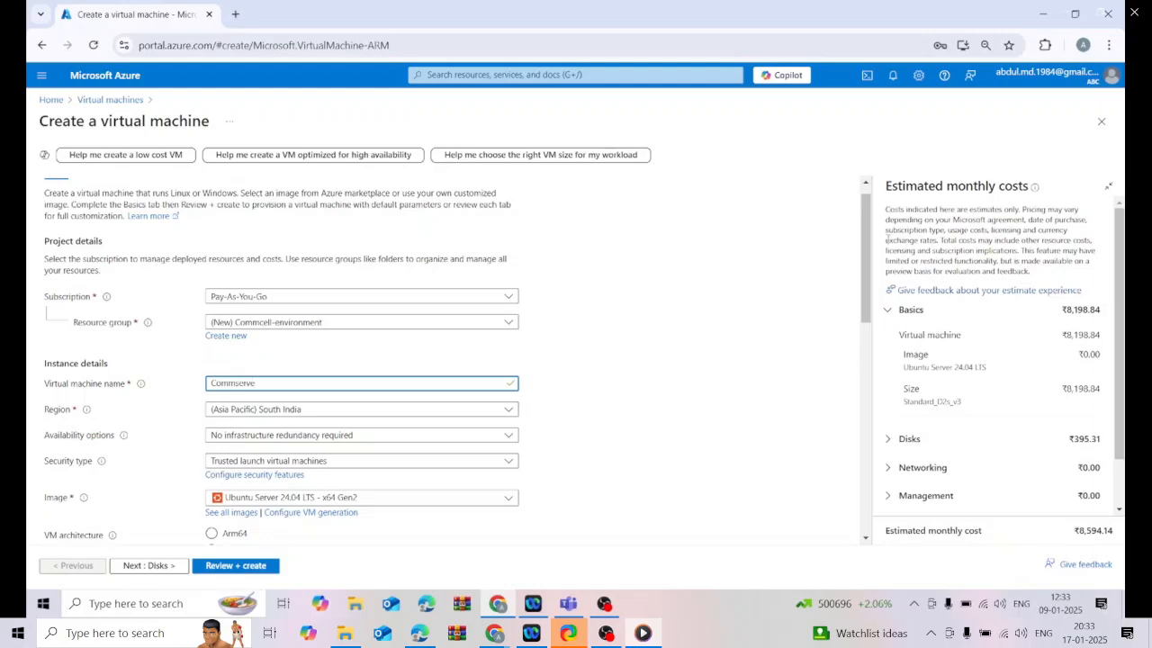
- Choose the Windows Server 2022 Datacenter: Azure Edition Hotpatch - x64 Gen2 image and the Standard_D4s_v3 size (4 vcpus, 16 GiB memory) for the VM
left_click_drag(864, 282, 862, 340)
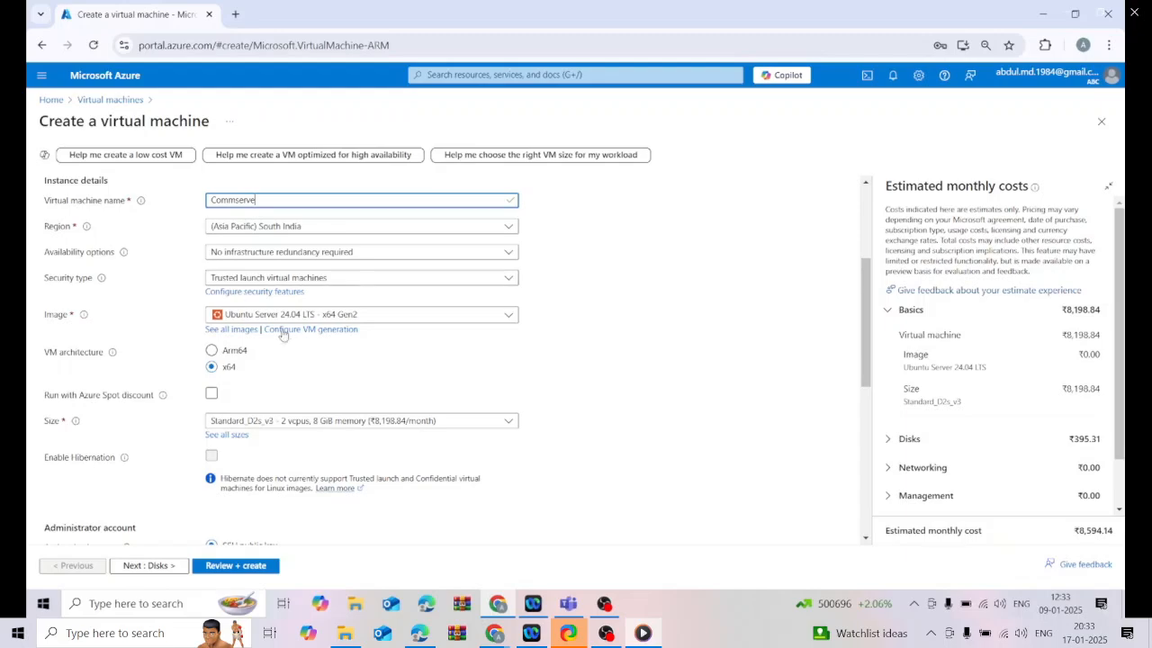
left_click(509, 317)
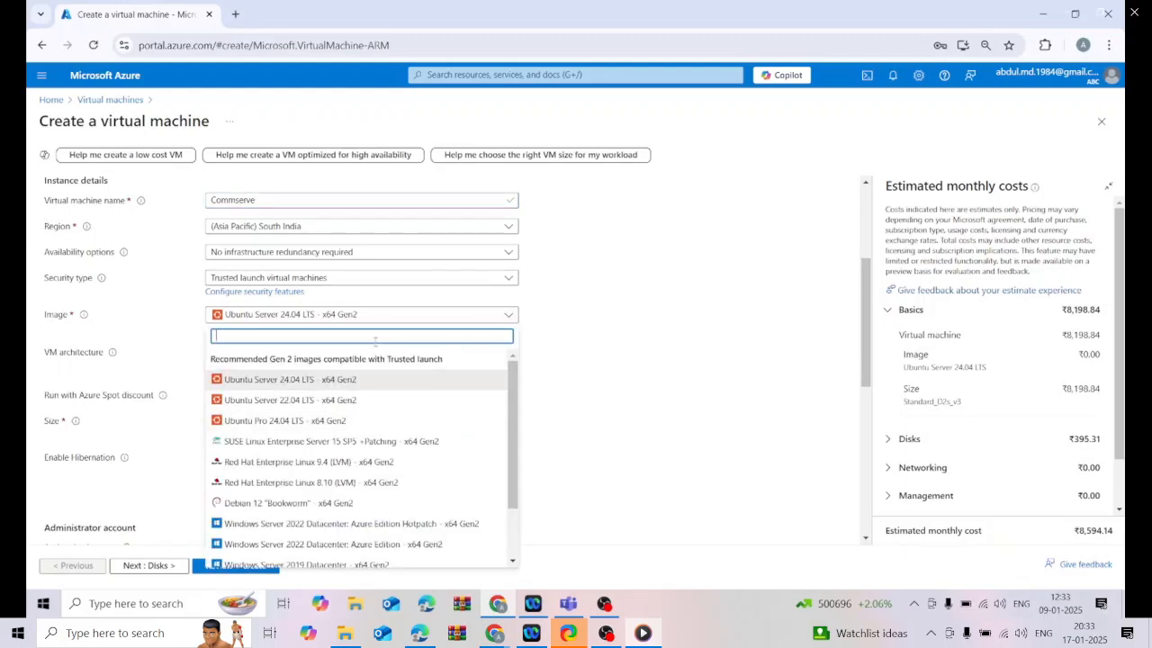
type("window")
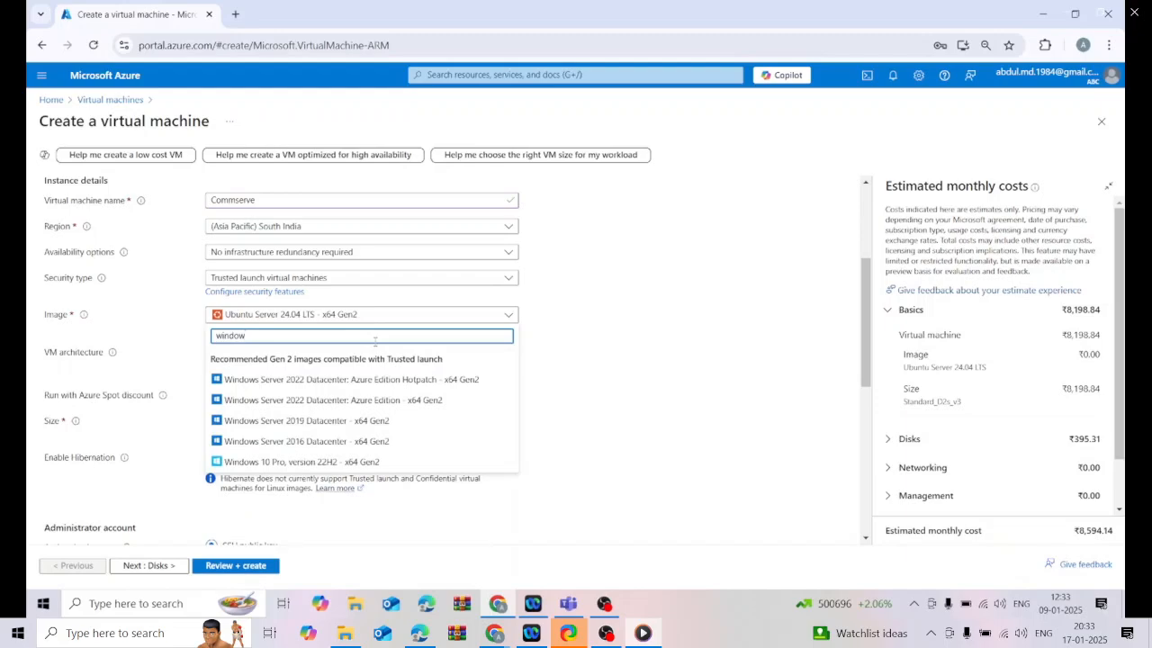
left_click(373, 380)
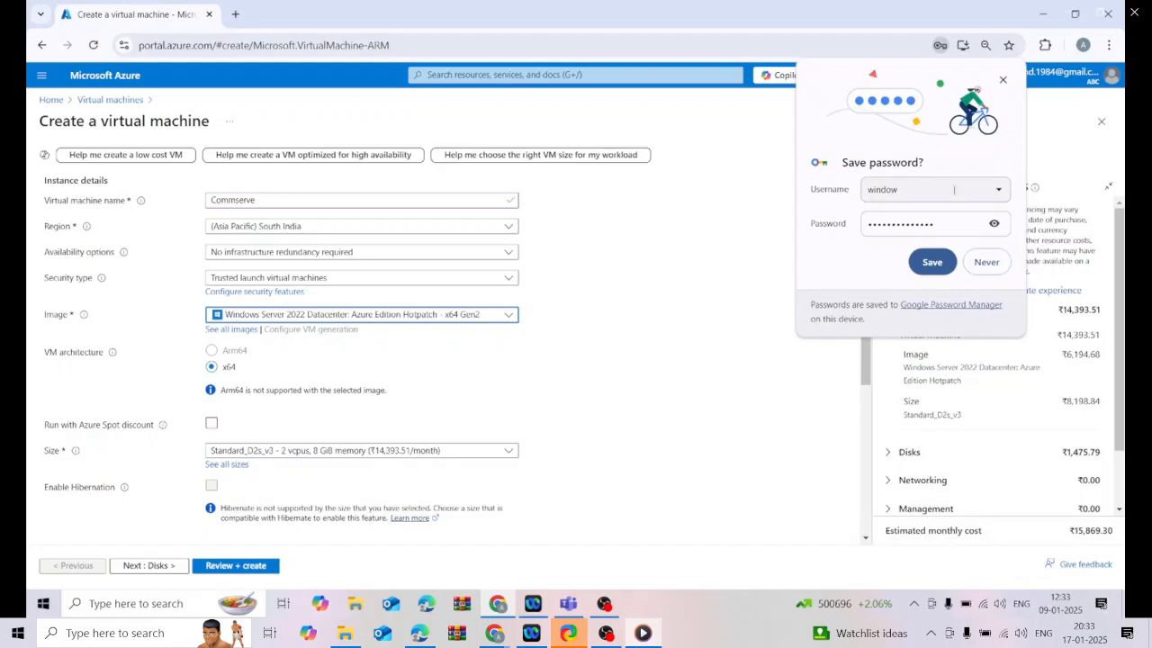
left_click(1003, 80)
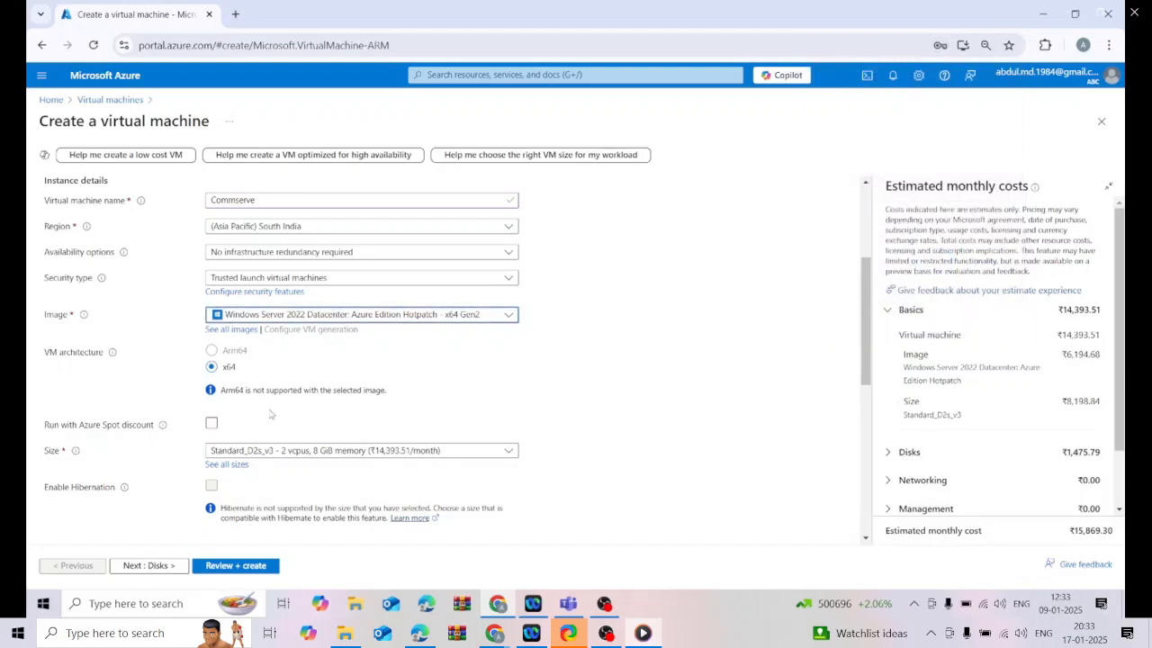
left_click(509, 452)
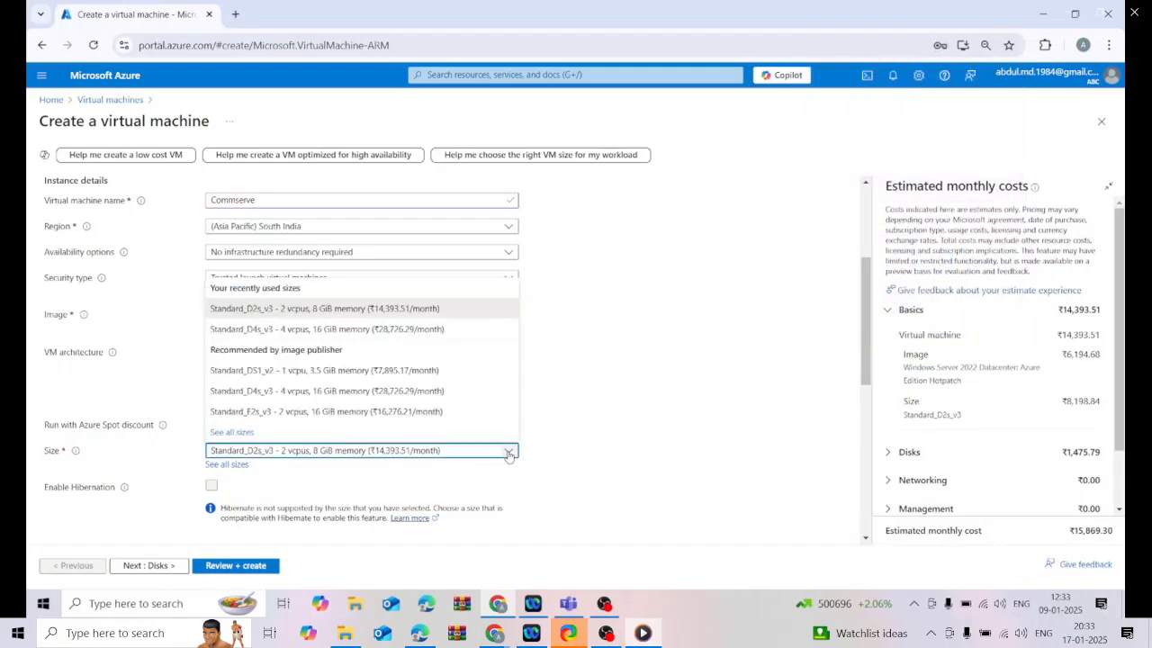
left_click(357, 329)
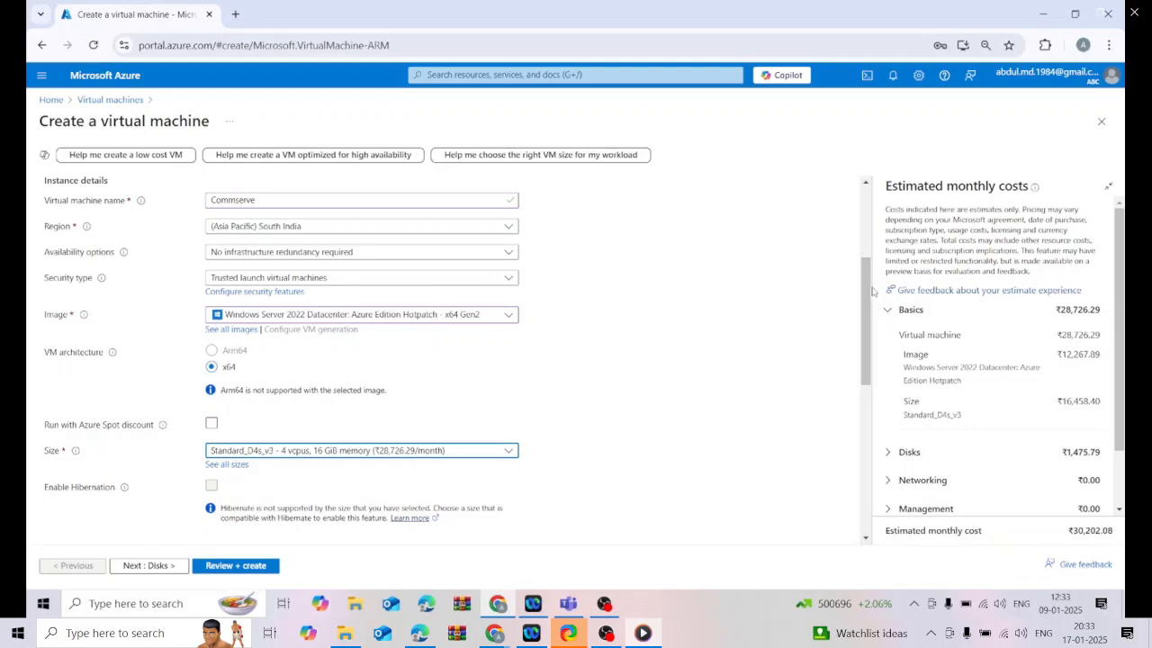
- Set the administrator account's username to cvadmin and move on to the password field
left_click_drag(869, 292, 866, 364)
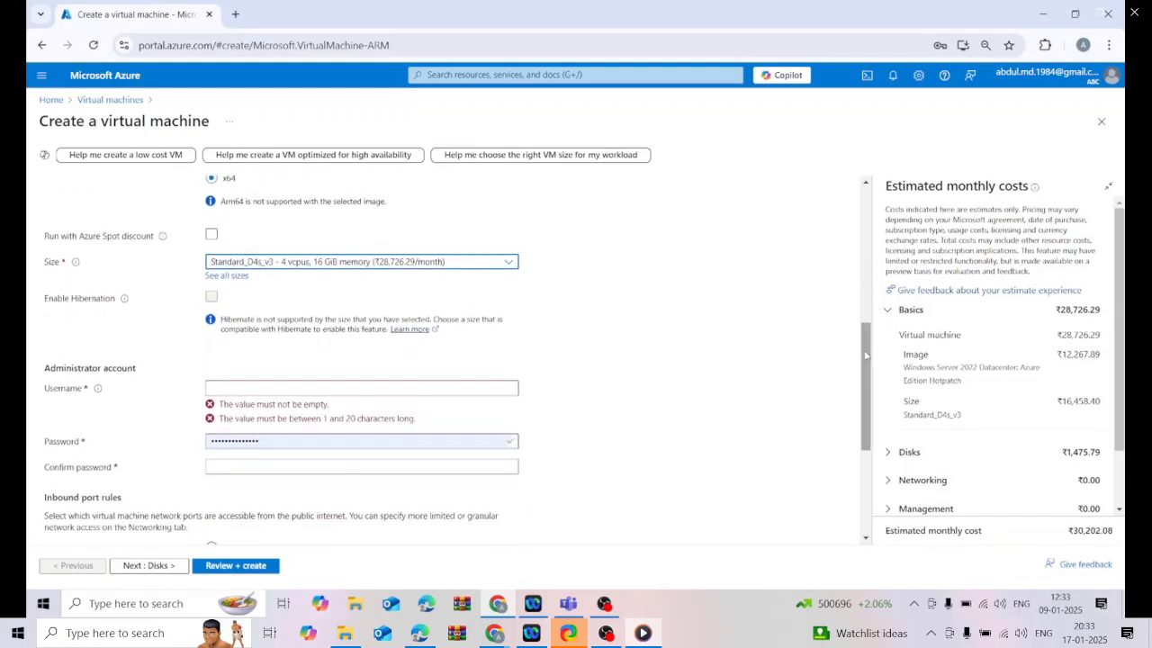
left_click(372, 386)
type("cvadmin")
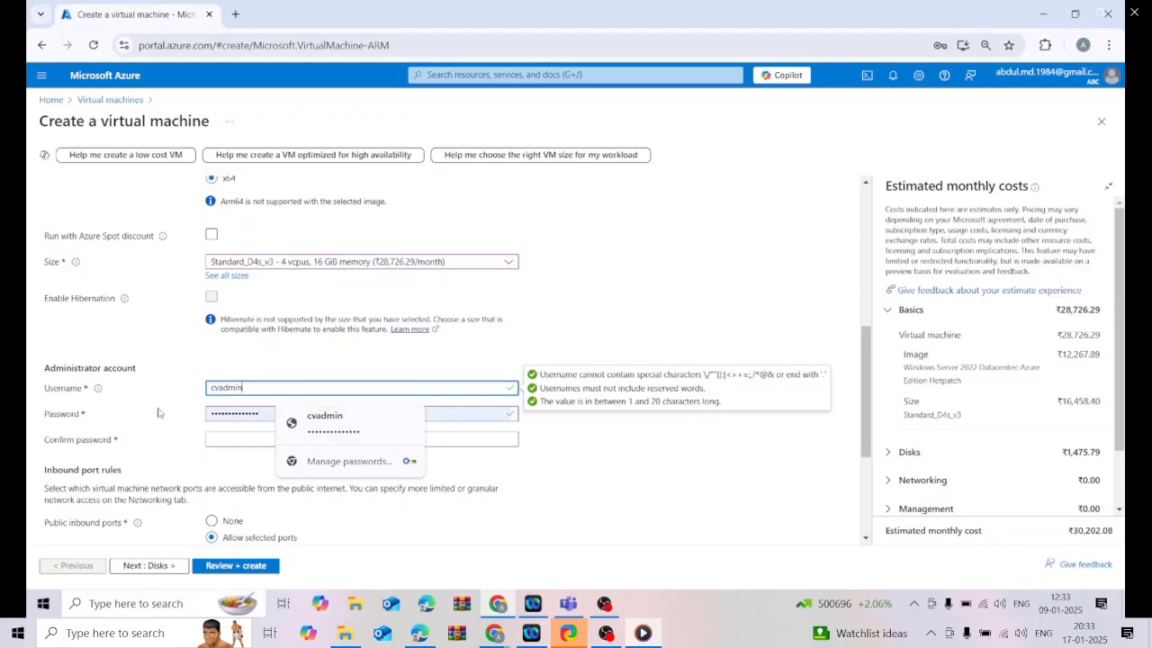
key("Tab")
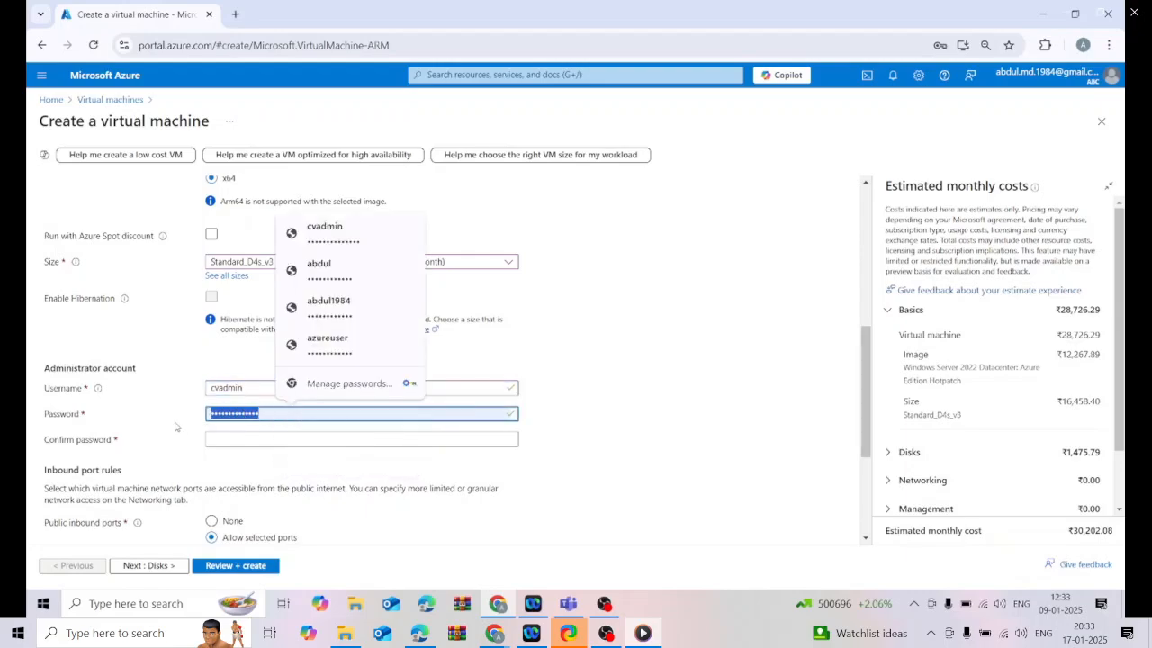
- Replace the prefilled administrator password with the chosen account password and enter it again in the confirmation field
key("BackSpace")
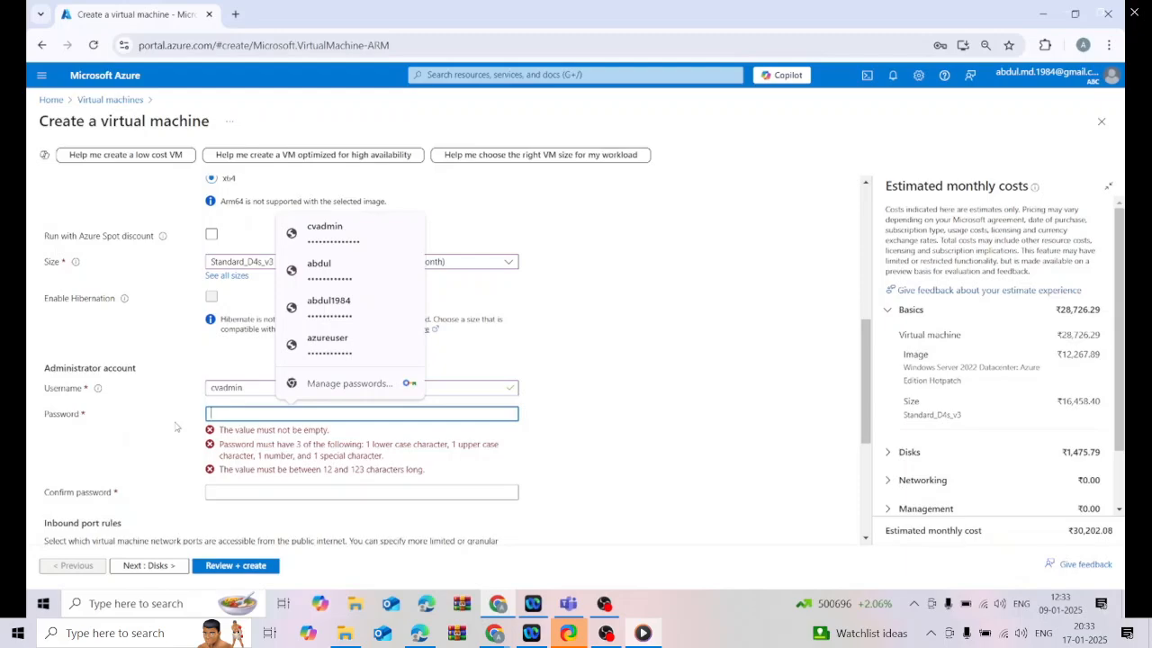
type("•••••••")
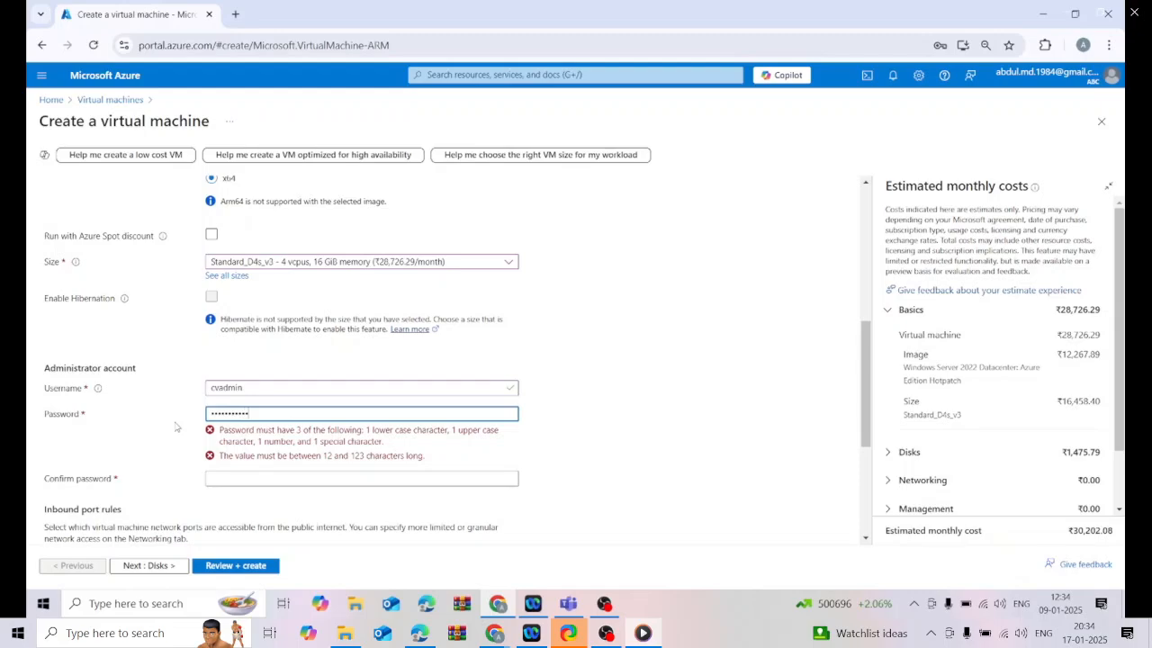
key("Tab")
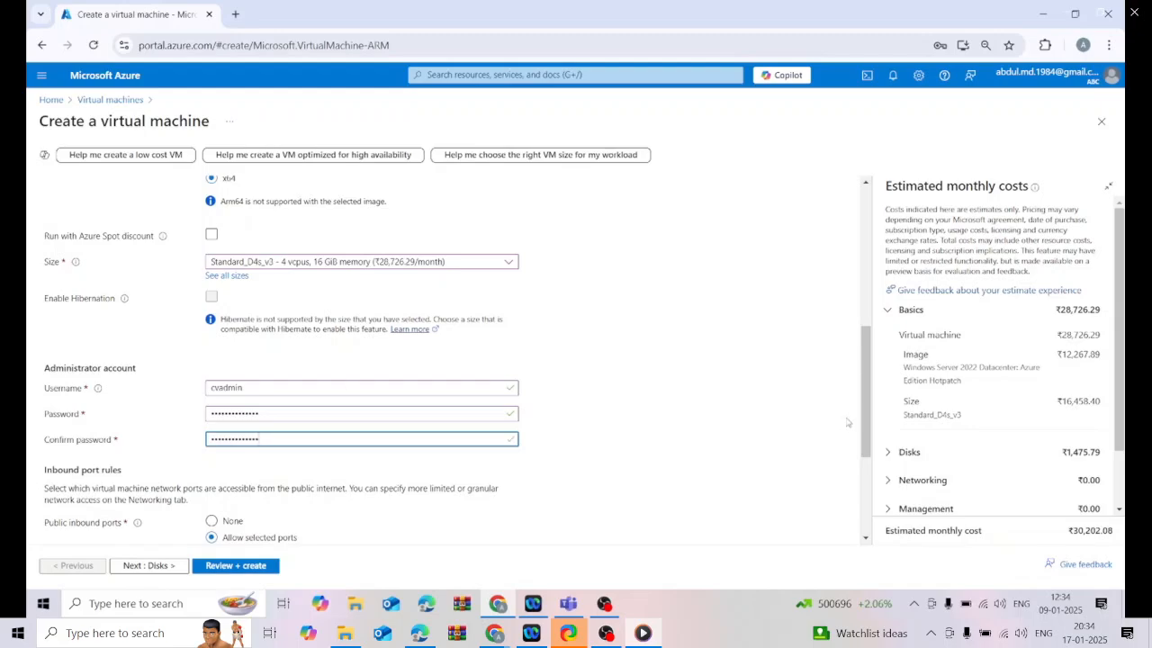
- Keep RDP (3389) as the allowed inbound port and the default OS disk settings, and proceed to the networking settings
scroll(866, 436, "down", 2)
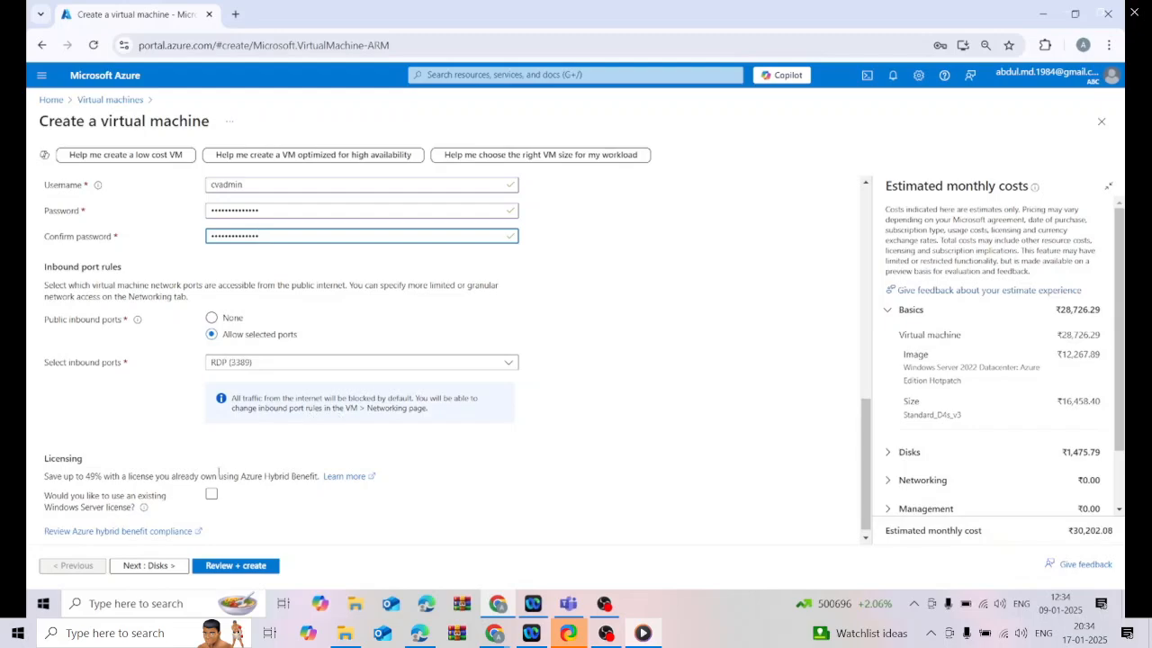
scroll(865, 432, "down", 1)
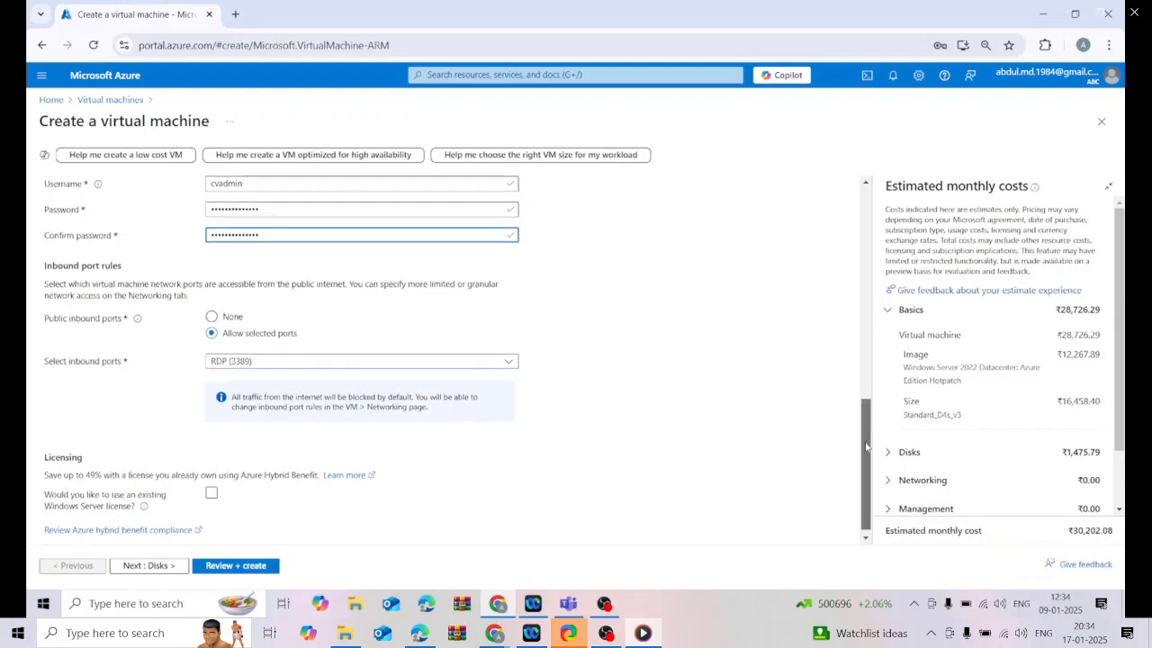
left_click(155, 565)
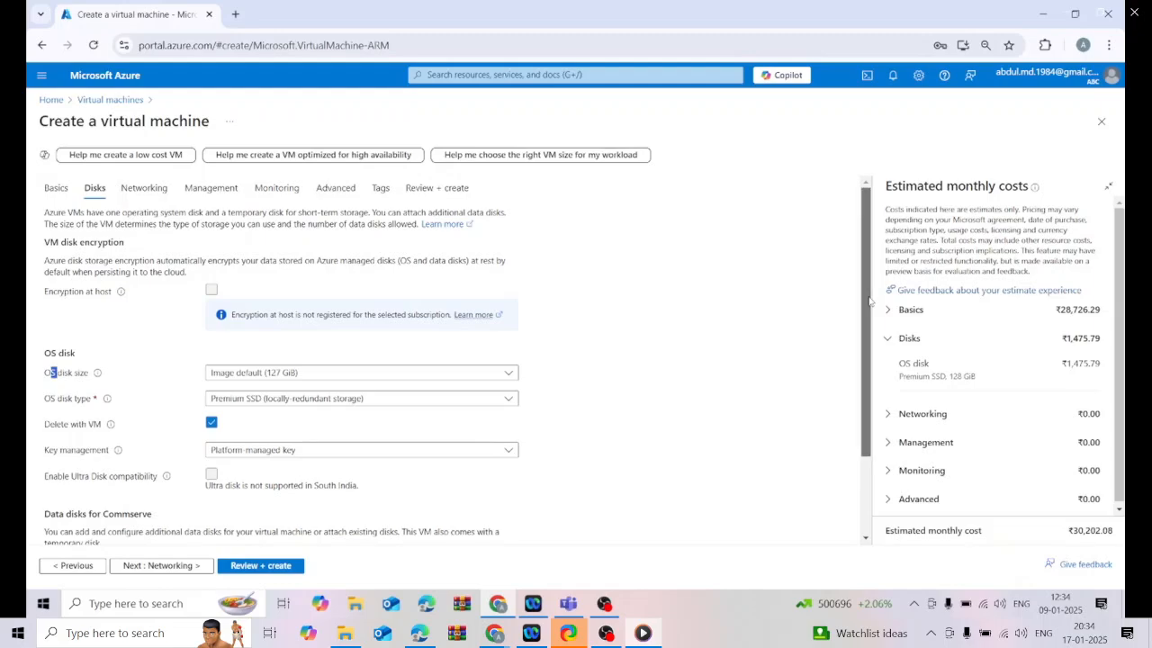
scroll(870, 365, "down", 2)
scroll(869, 366, "down", 1)
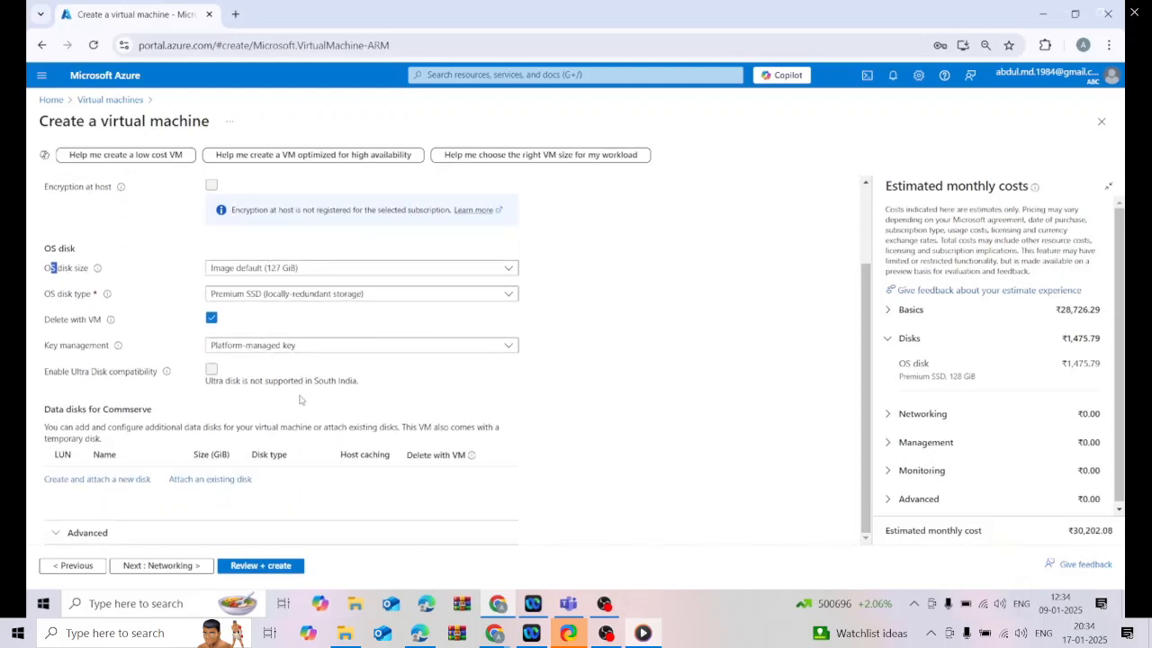
left_click(163, 565)
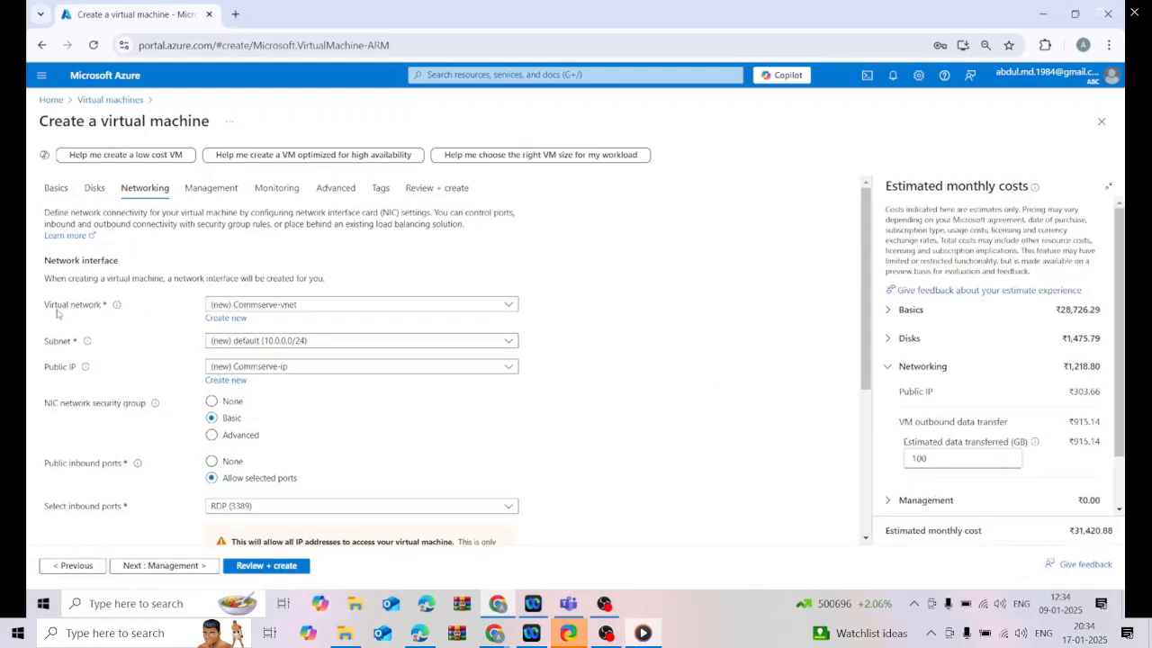
- Choose the new Commserve-vnet virtual network, keep the remaining networking defaults, and proceed to the management settings
left_click(507, 306)
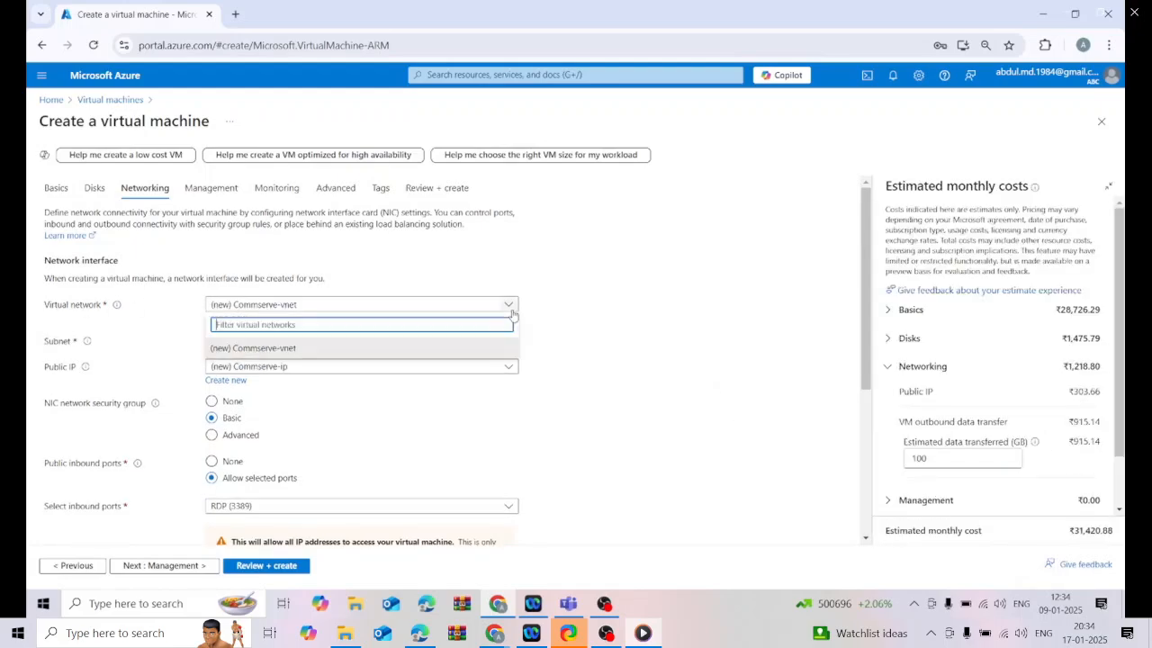
left_click(322, 354)
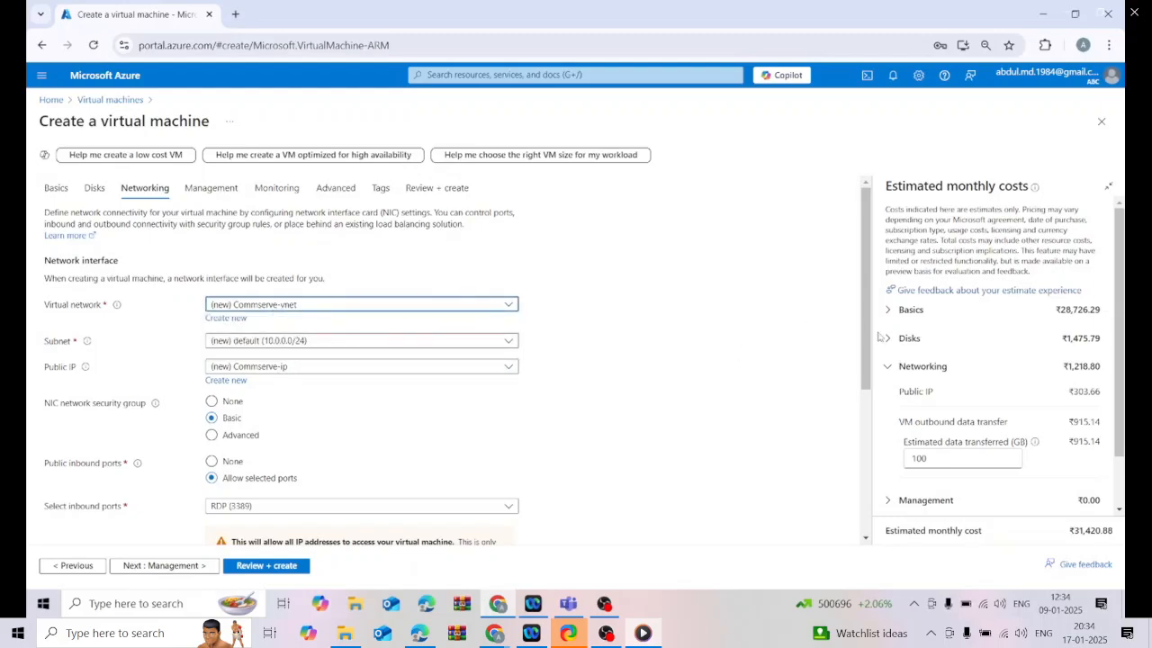
scroll(870, 329, "down", 1)
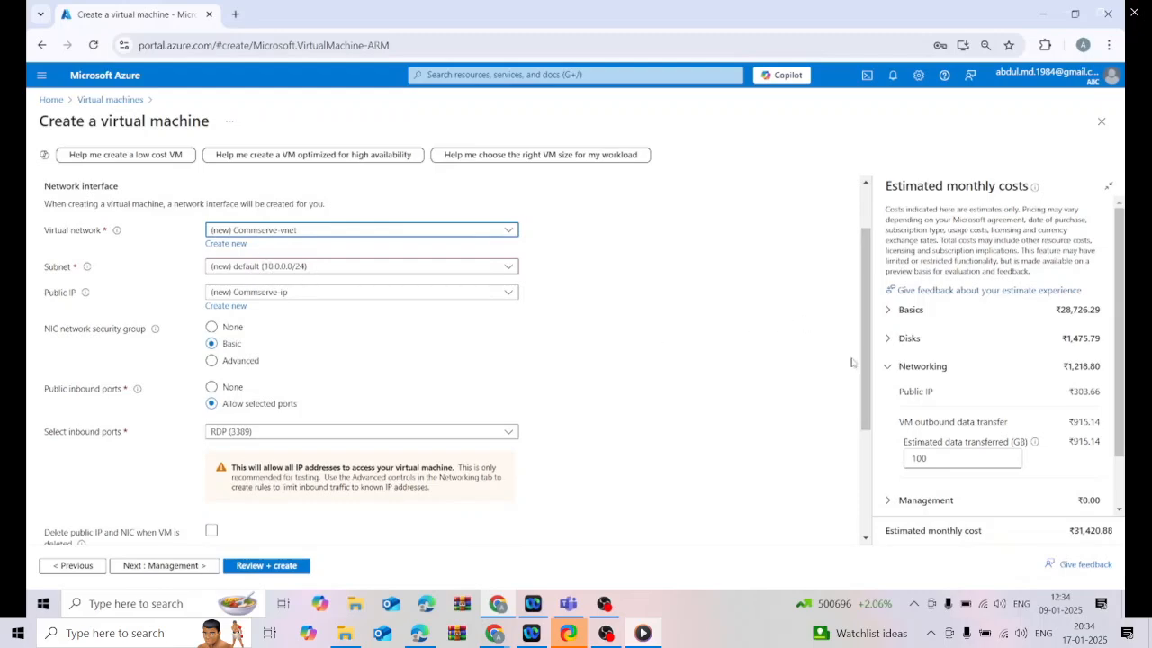
scroll(863, 373, "down", 1)
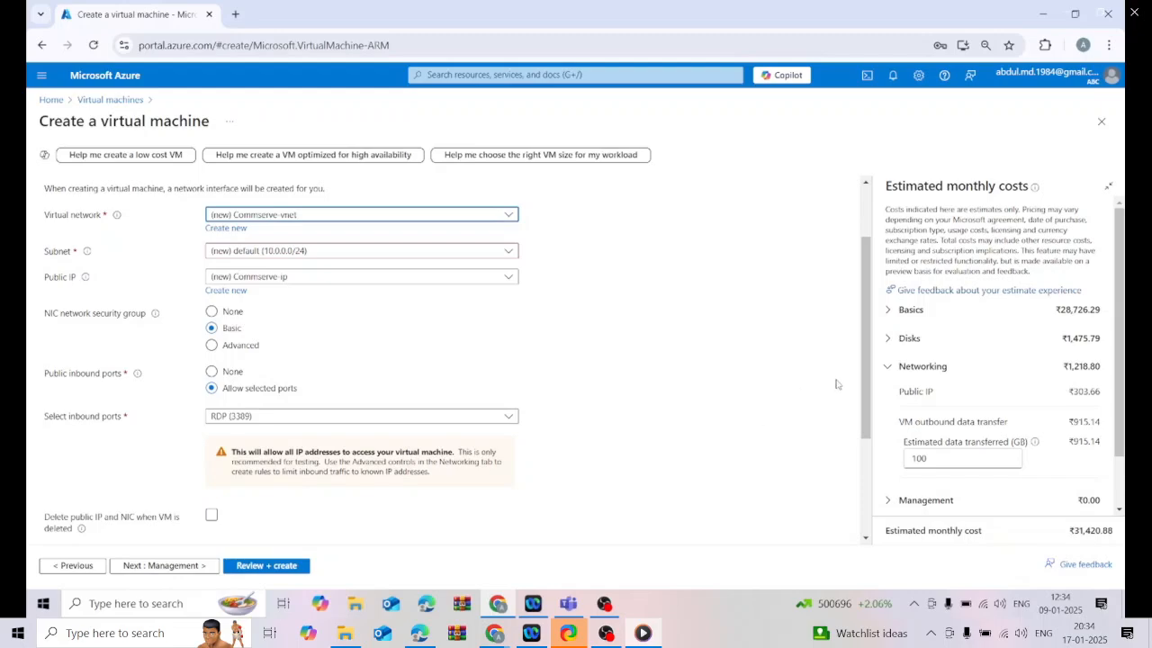
scroll(863, 382, "down", 3)
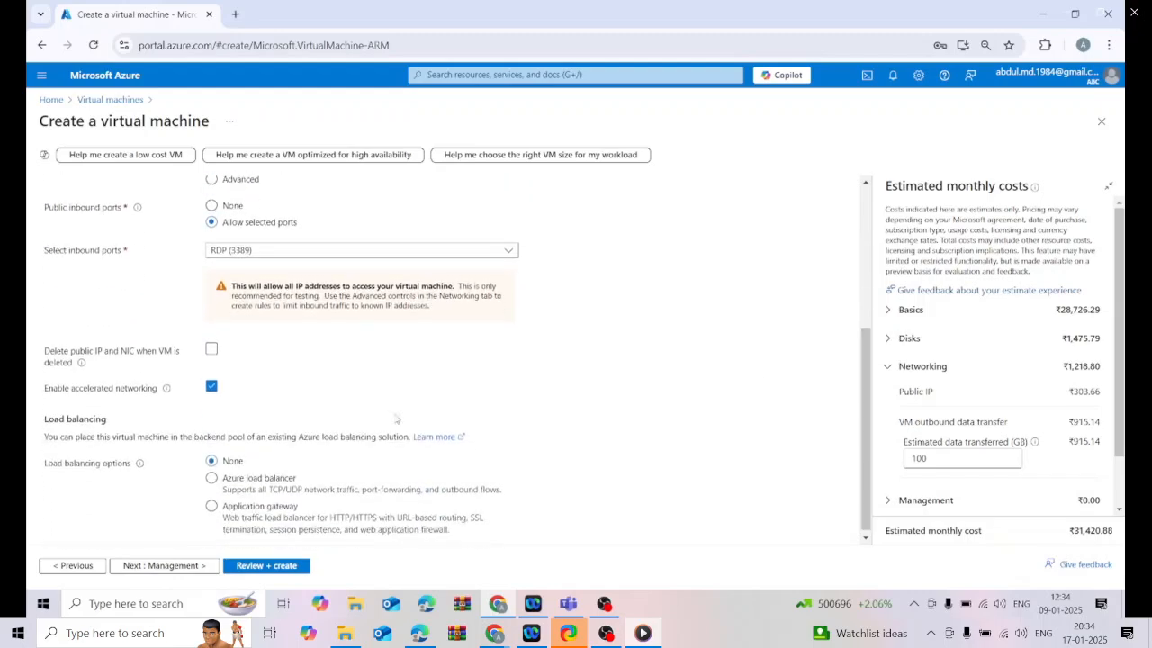
left_click(183, 567)
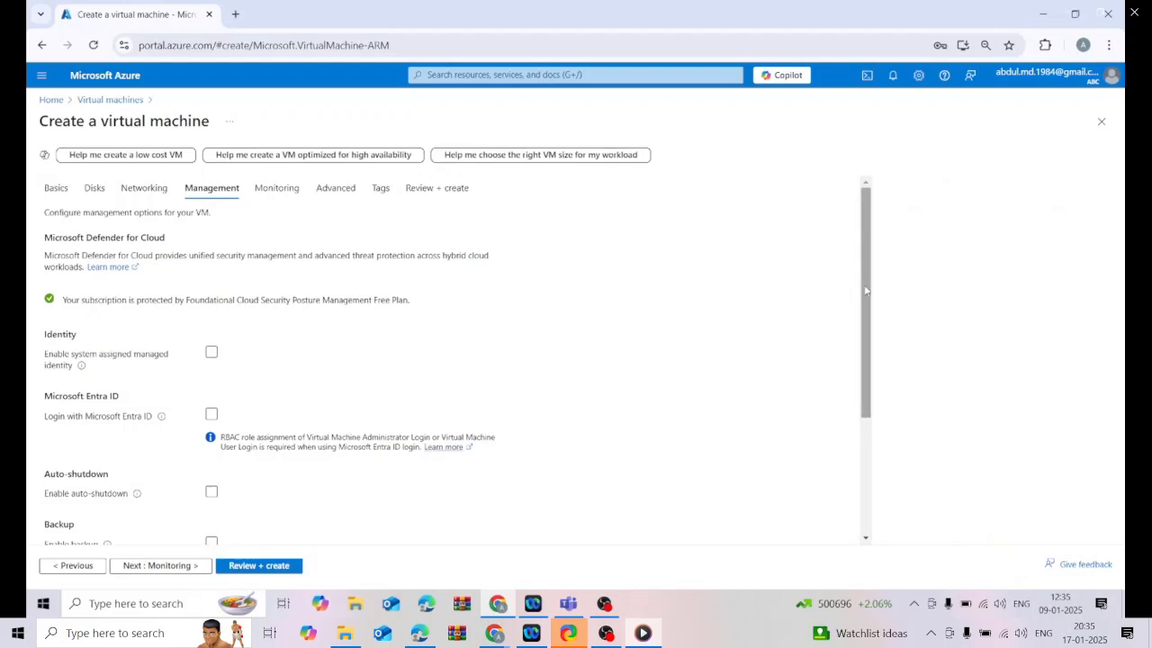
- Keep the default management, monitoring, advanced and tags settings and proceed to the final review of the virtual machine
left_click_drag(859, 277, 869, 436)
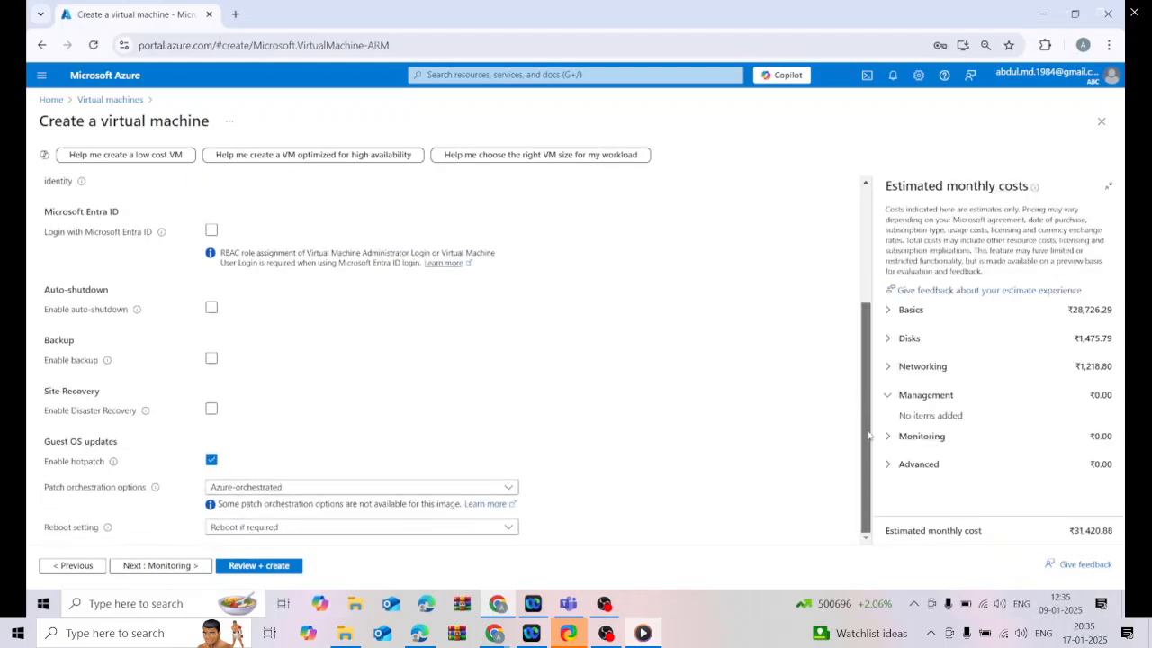
left_click(180, 567)
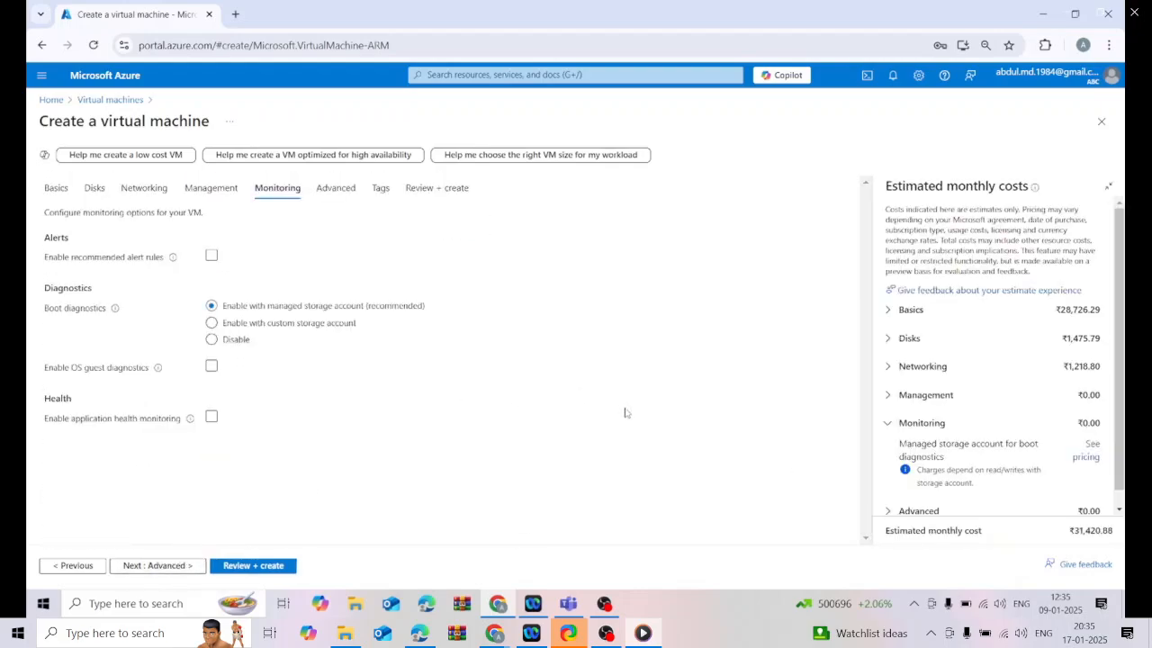
left_click(156, 567)
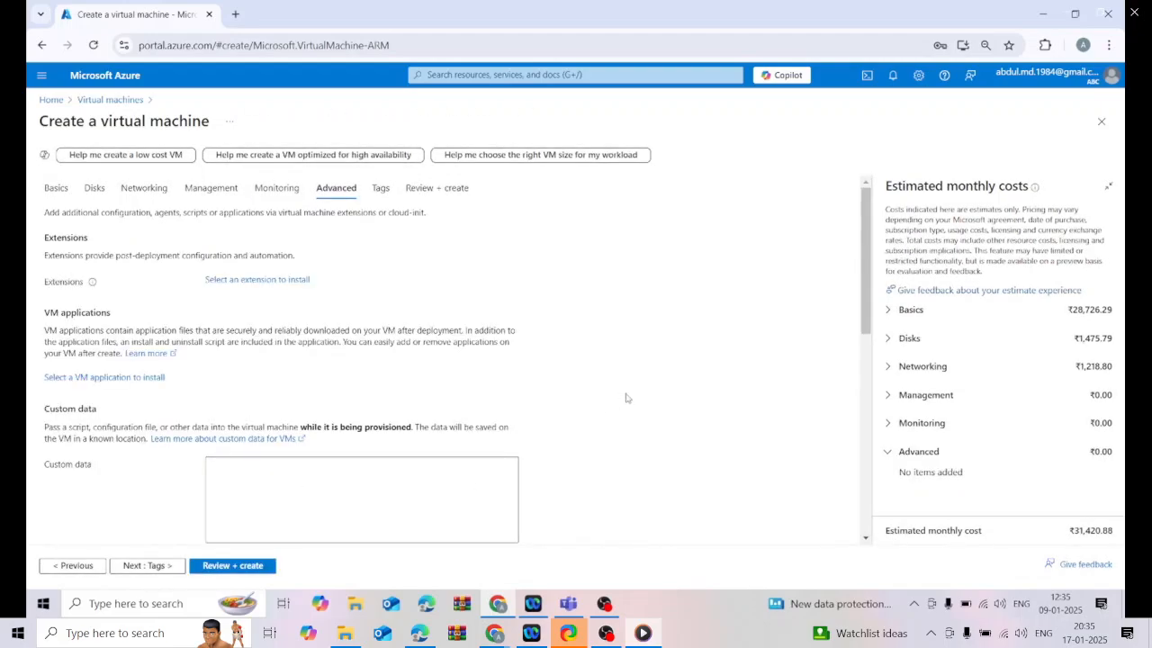
left_click(159, 568)
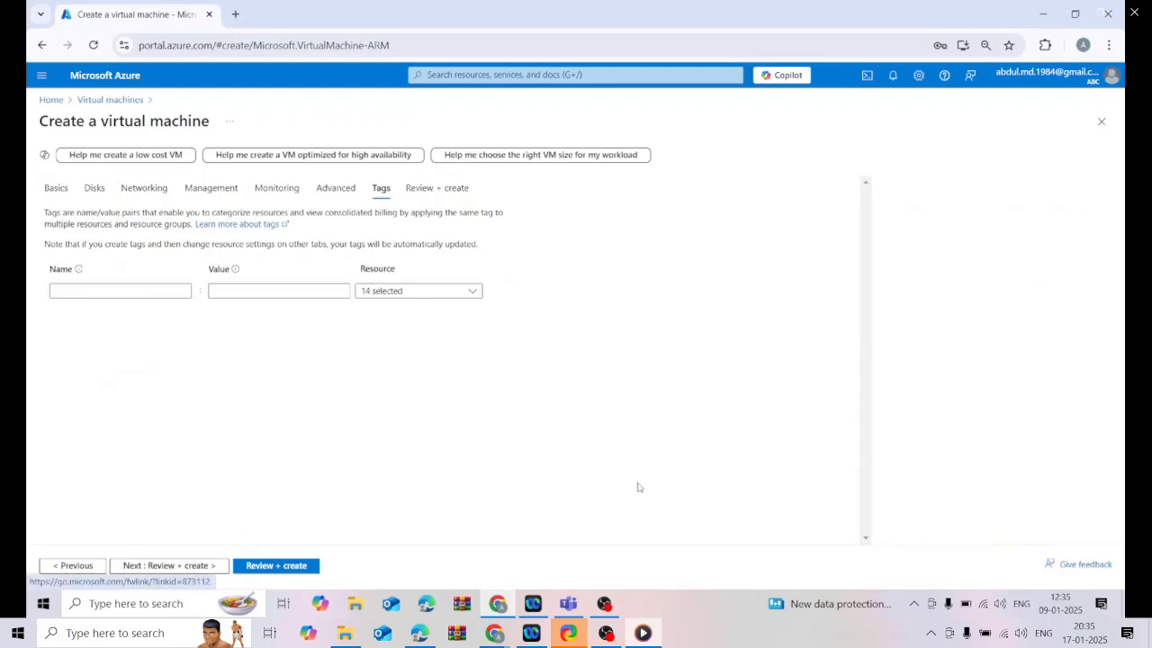
left_click(186, 568)
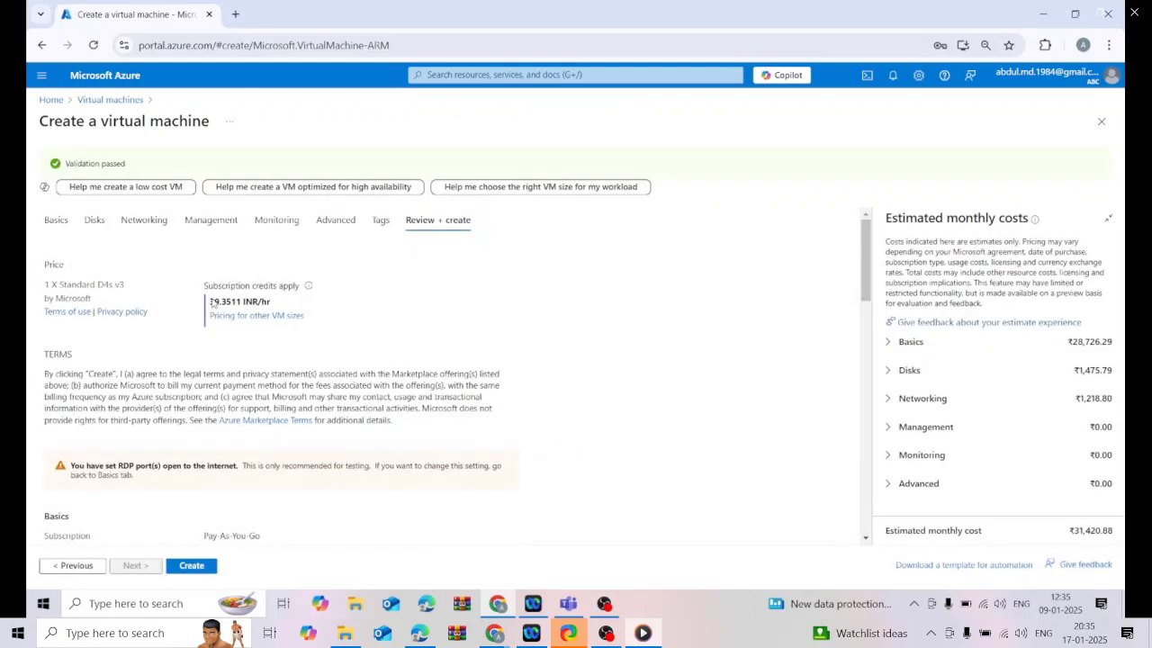
- Highlight the VM's hourly price on the review page, and pause the lab video there before resuming playback
left_click_drag(209, 306, 216, 308)
left_click_drag(246, 306, 275, 308)
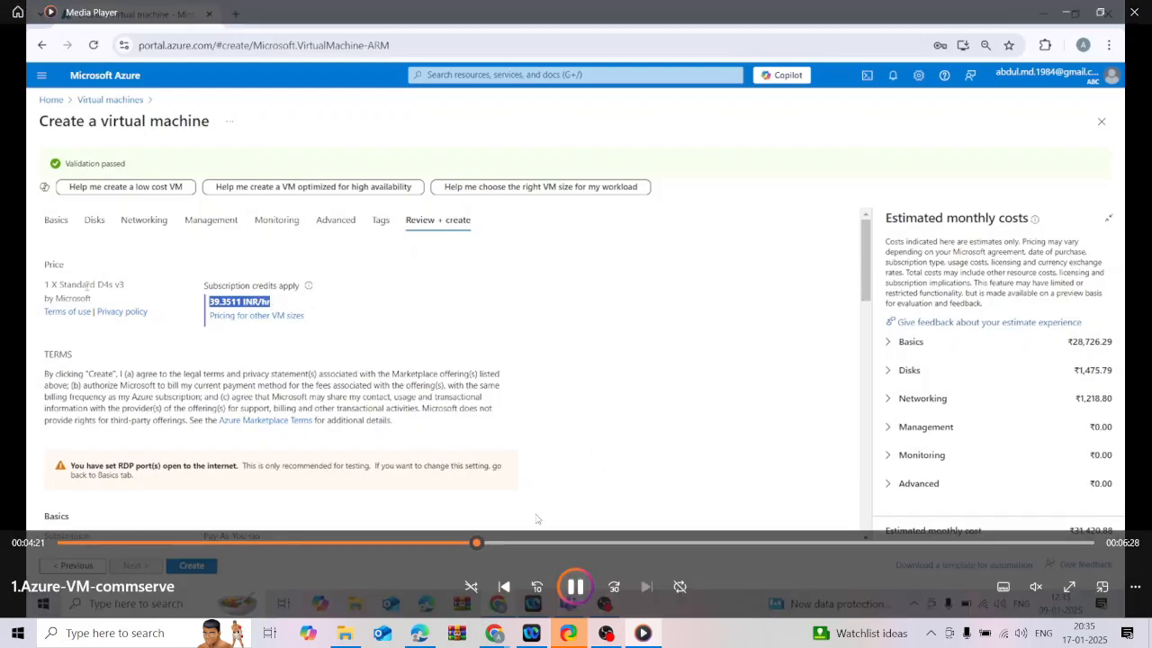
left_click(575, 587)
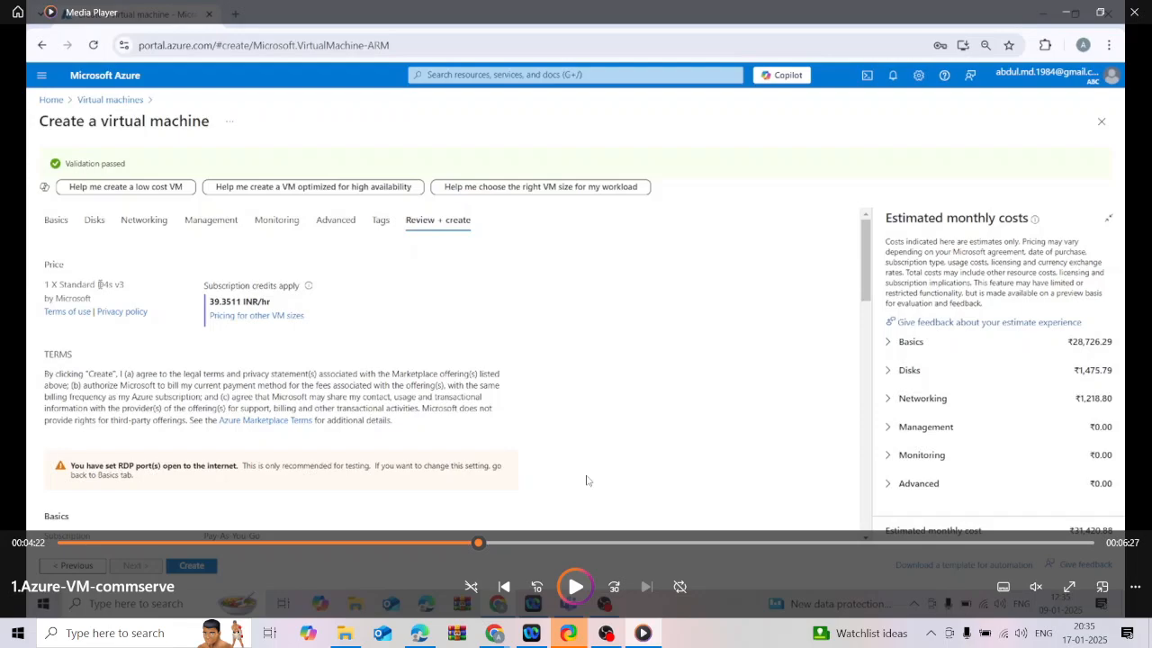
left_click(576, 586)
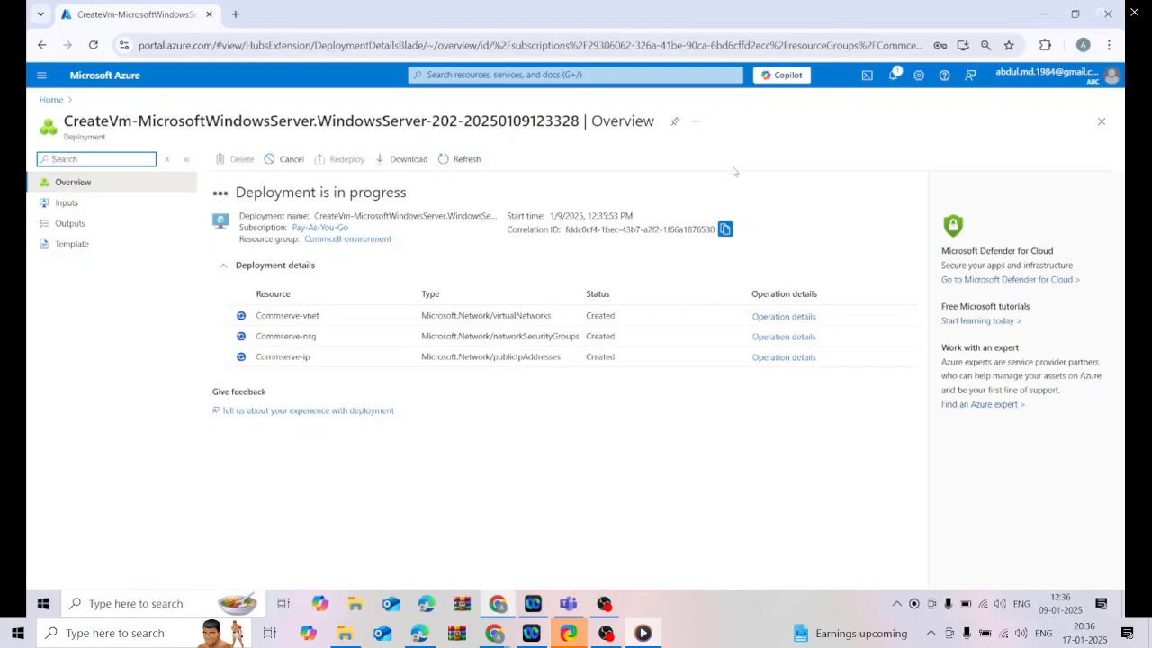
- Pause the lab video at the Commserve VM's networking properties to examine its public and private IP addresses
mouse_move(641, 562)
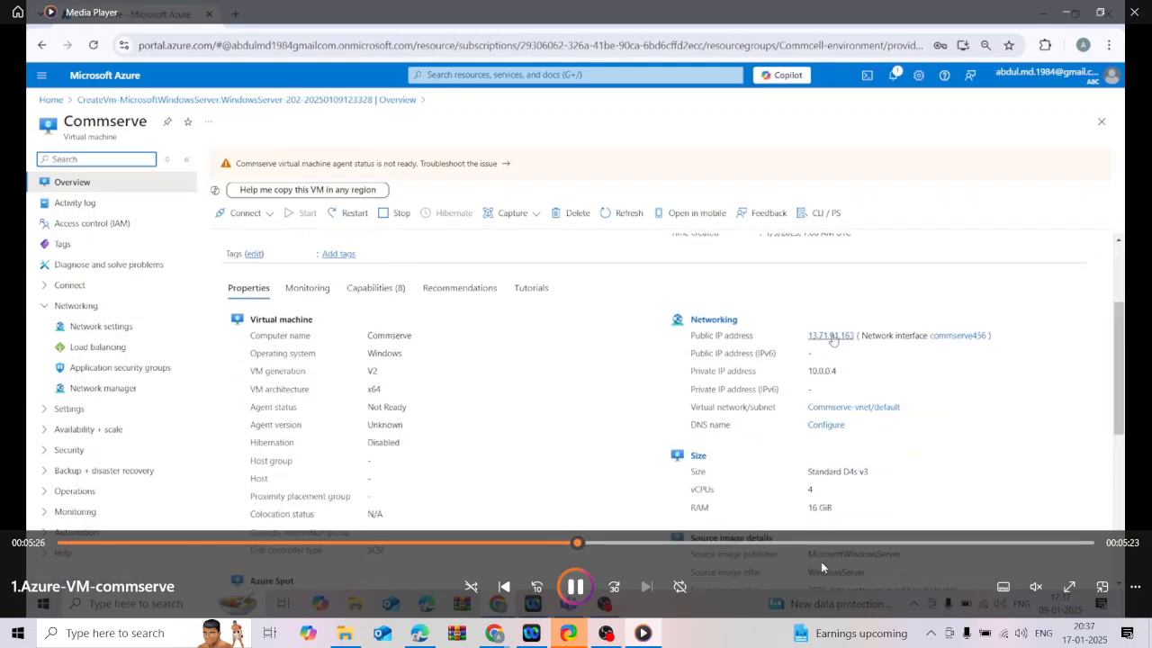
left_click(575, 586)
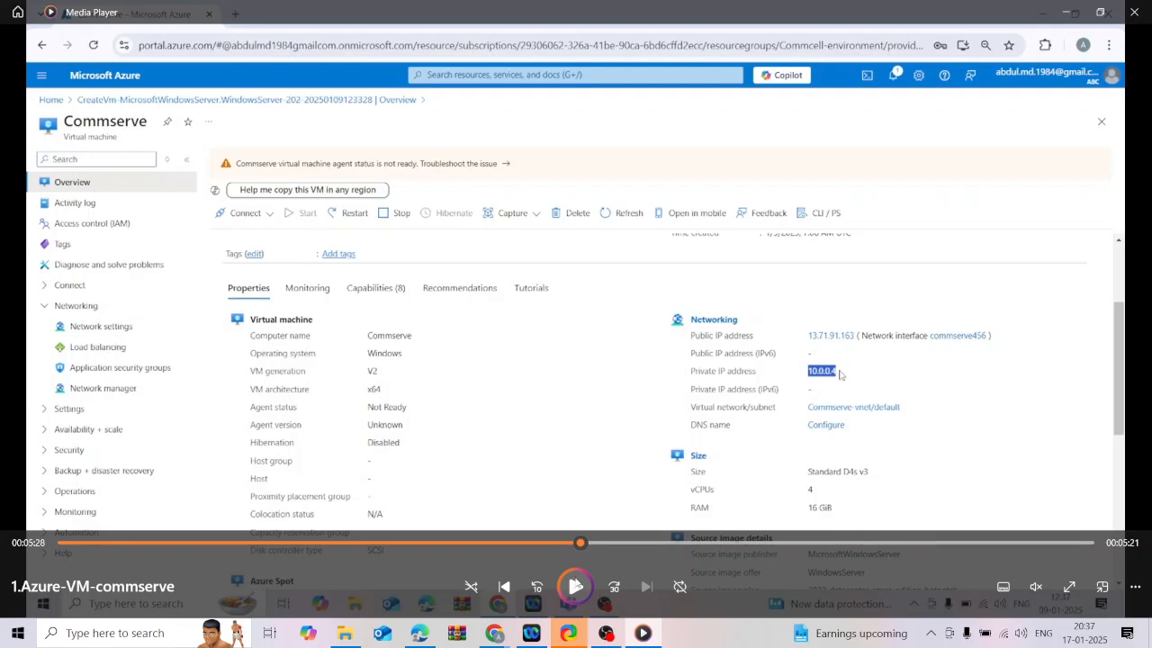
left_click(575, 588)
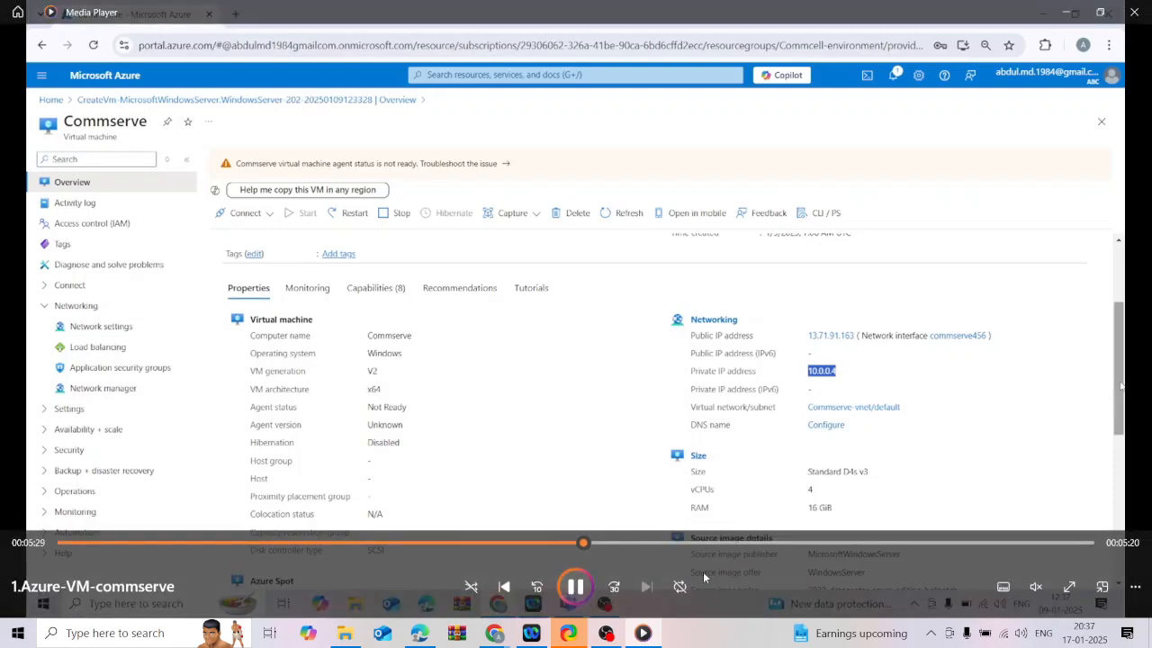
left_click(576, 585)
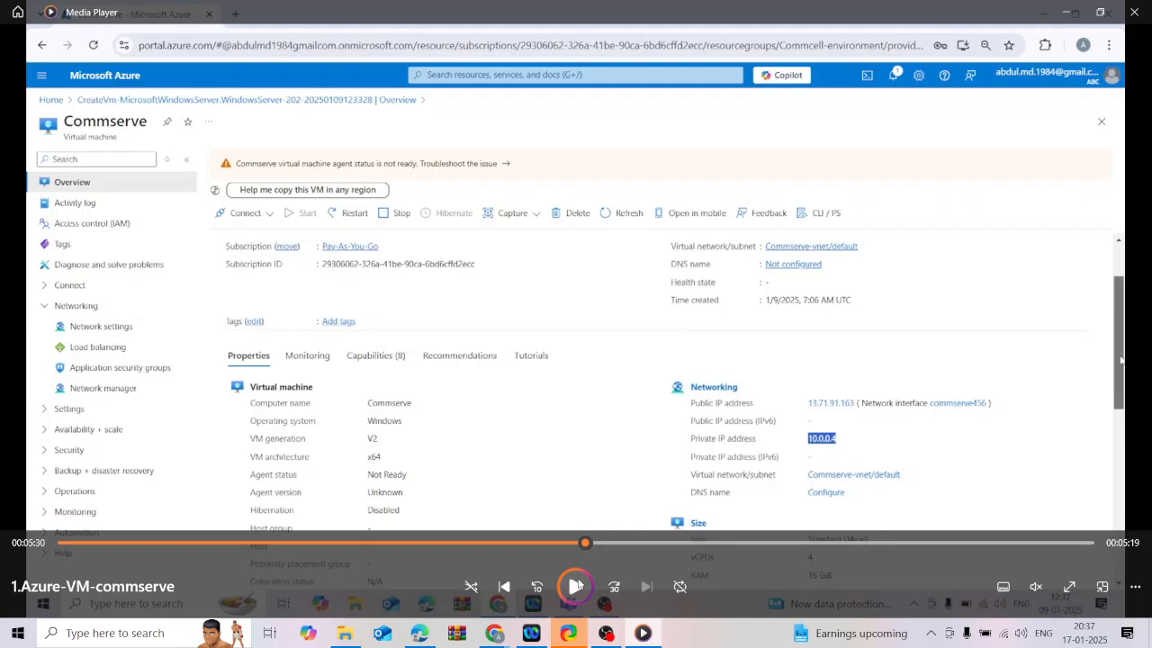
- Play the lab video up to the Commserve network settings page, pause it there, and resume playback
left_click(576, 587)
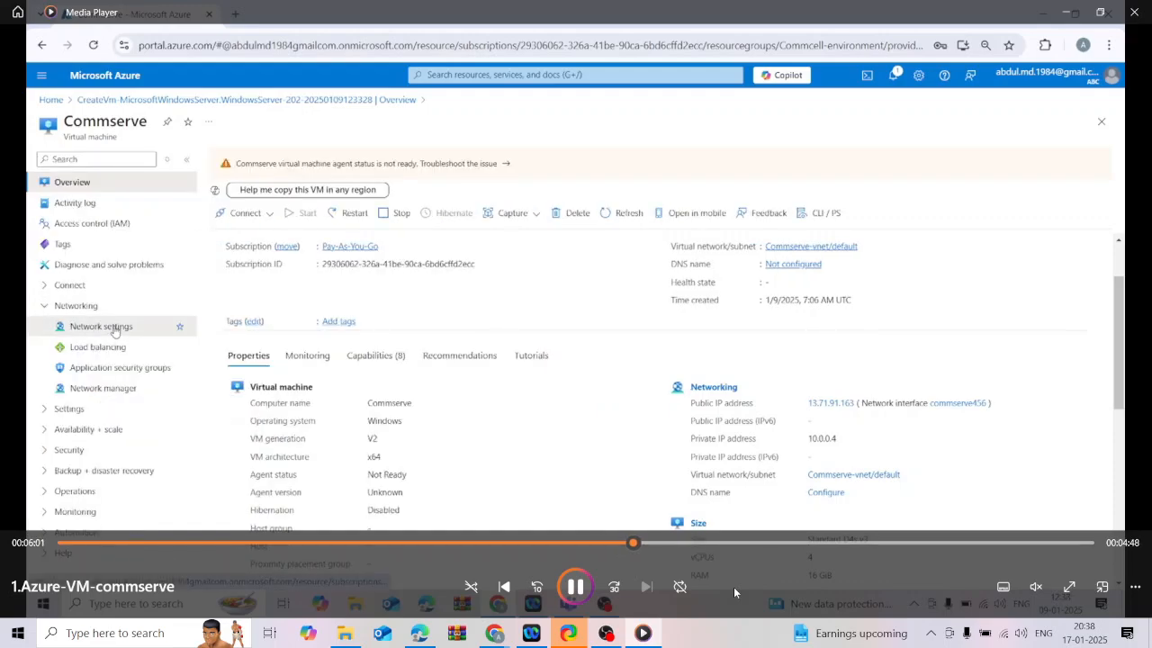
left_click(576, 586)
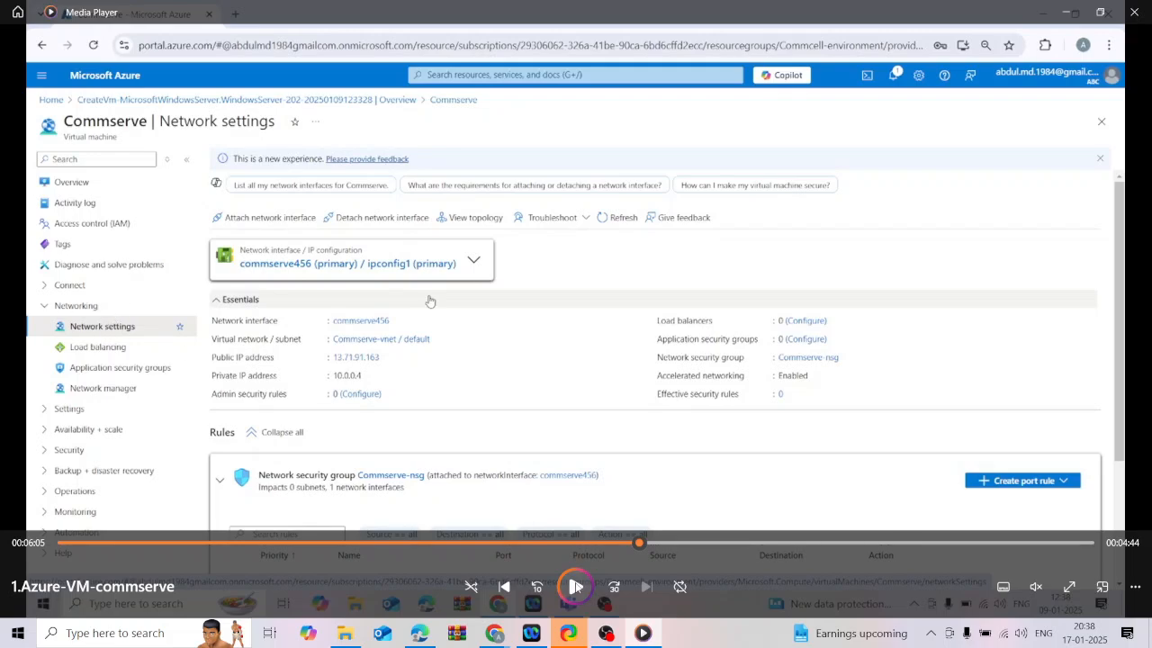
left_click(576, 586)
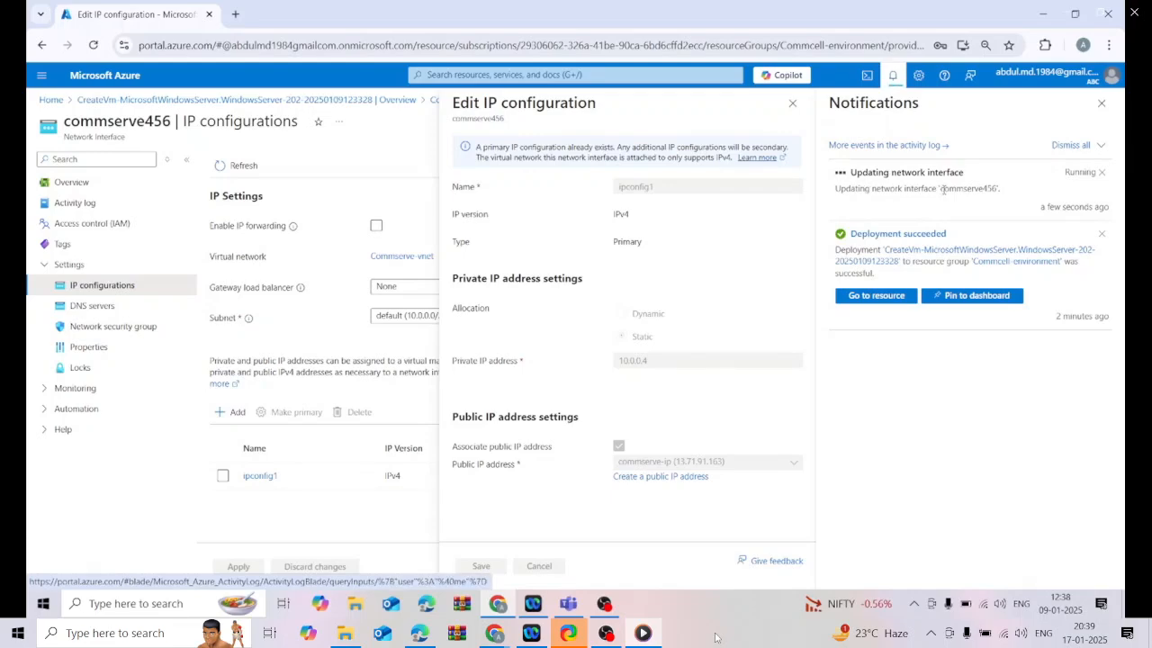
- Pause the lab video at the Remote Desktop connection warning and again at the credentials prompt for cvadmin
mouse_move(867, 494)
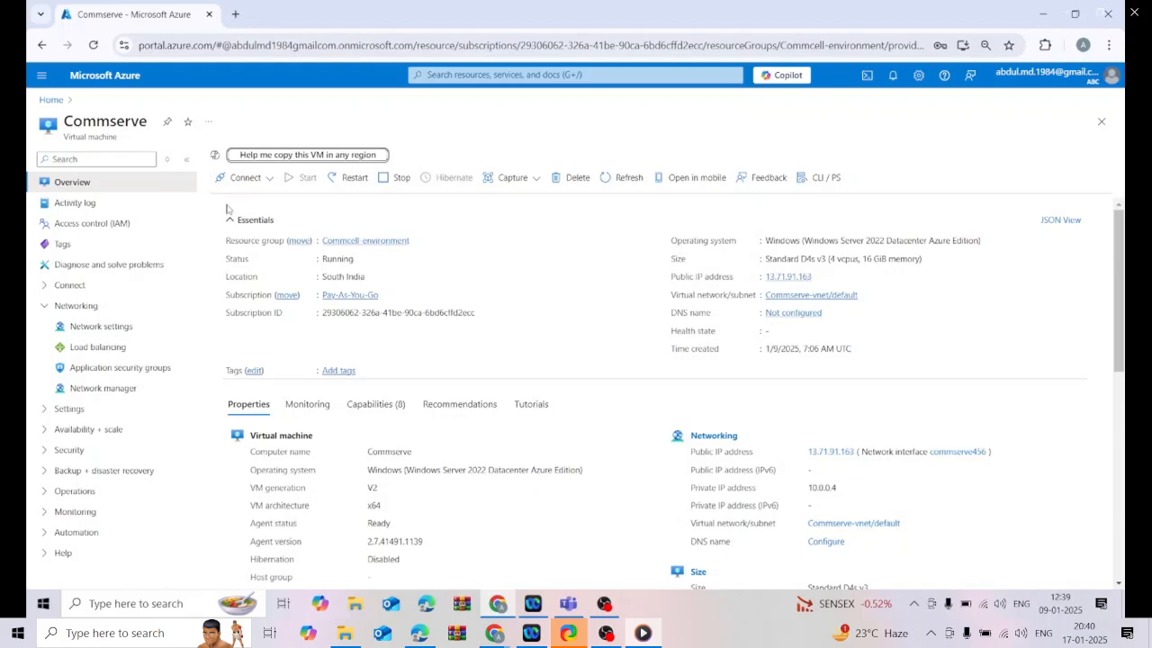
mouse_move(1002, 379)
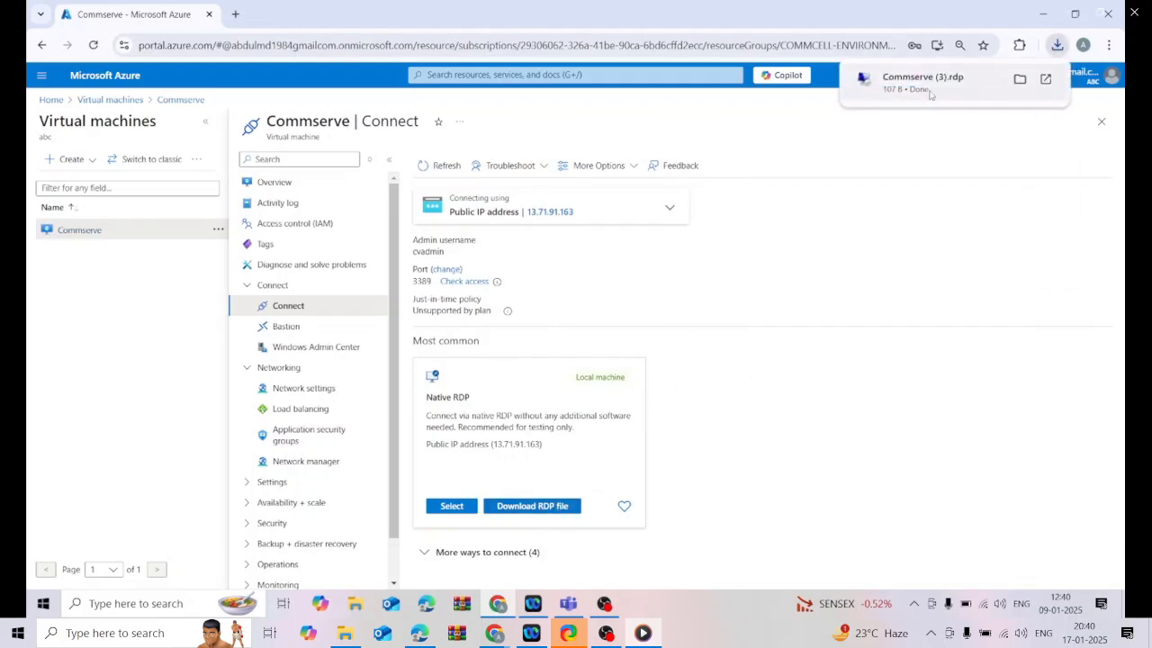
mouse_move(576, 559)
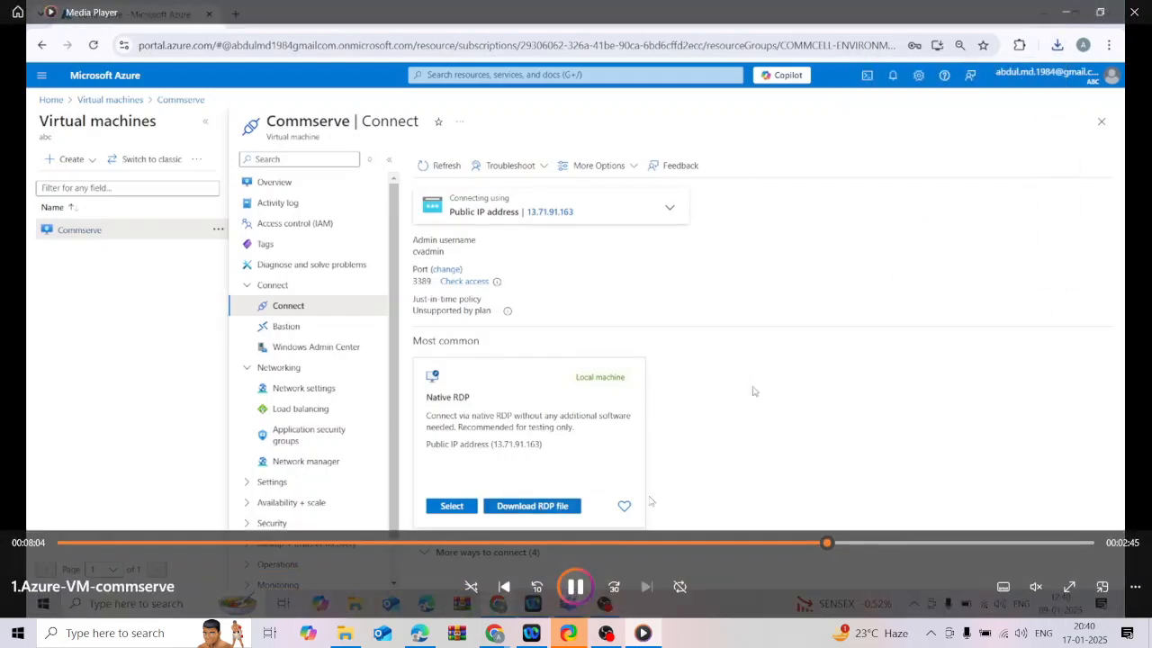
left_click(575, 585)
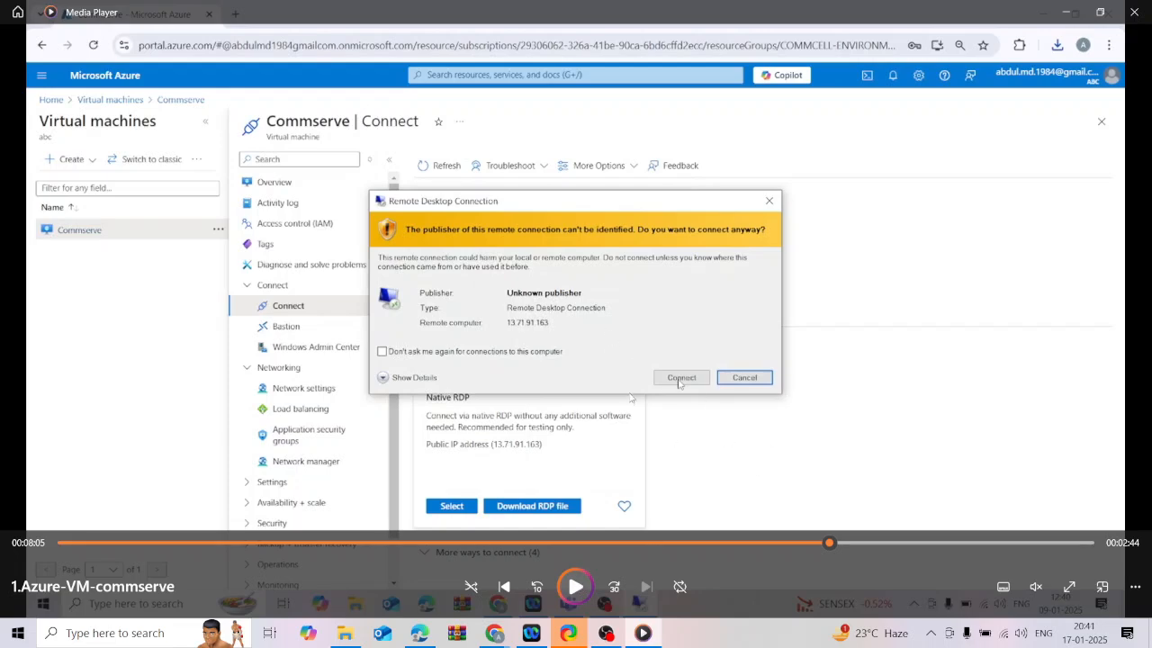
left_click(573, 588)
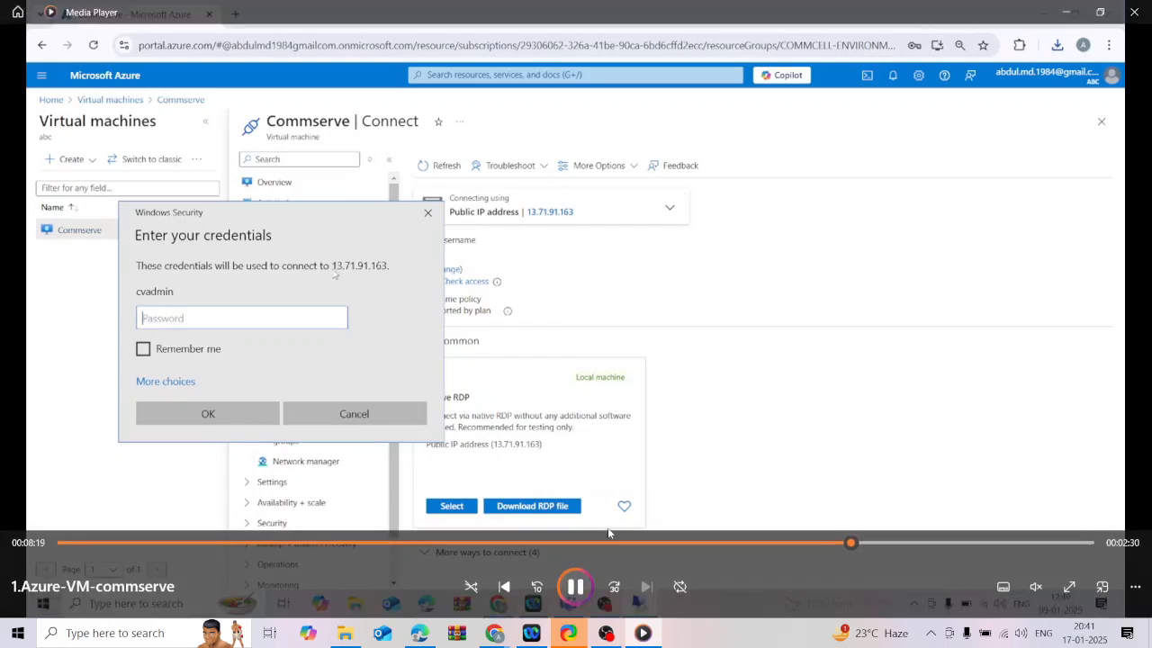
left_click(575, 587)
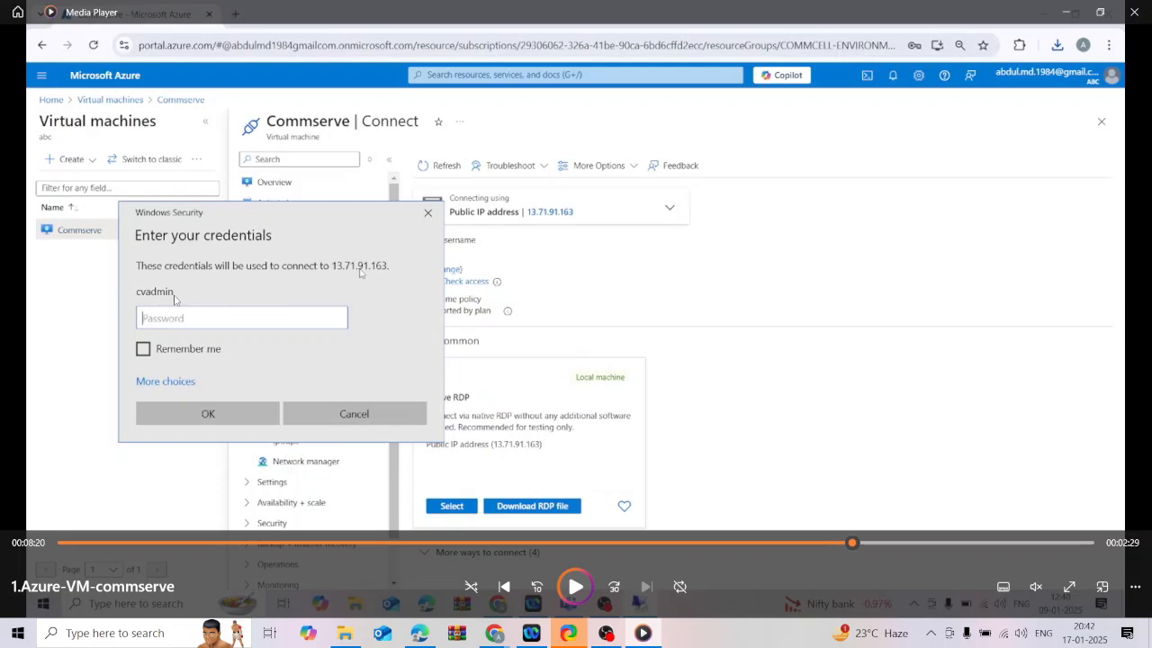
- Resume the lab video through the remote sign-in, and allow the Commserve VM to be discoverable on its network
left_click(574, 587)
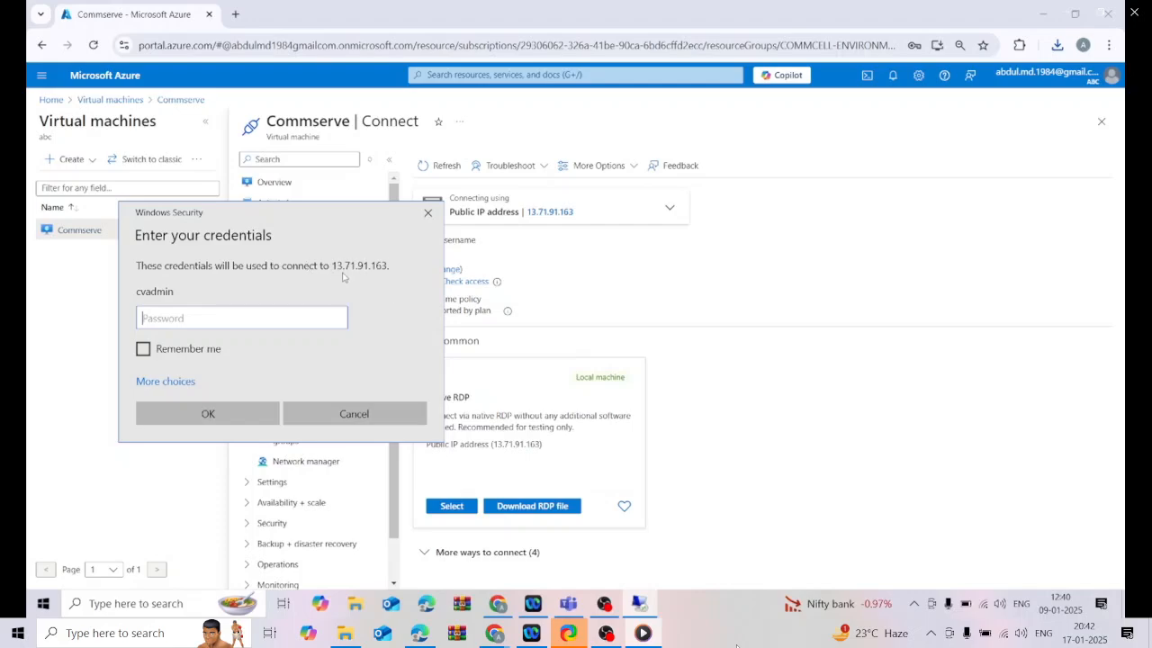
mouse_move(611, 492)
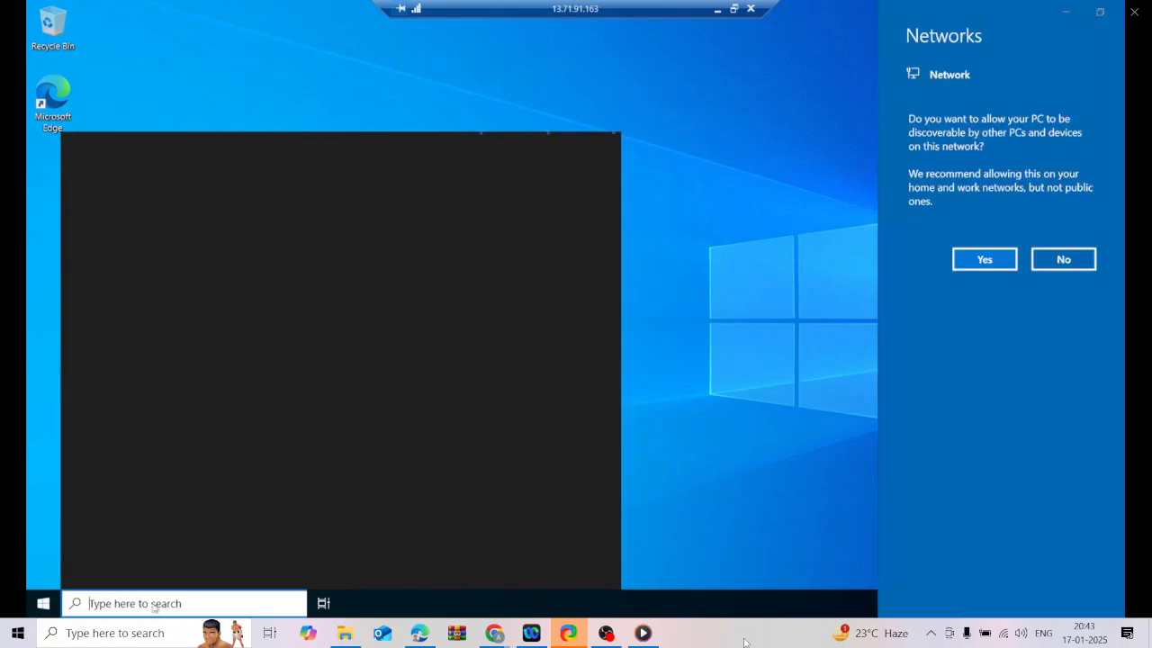
left_click(1005, 260)
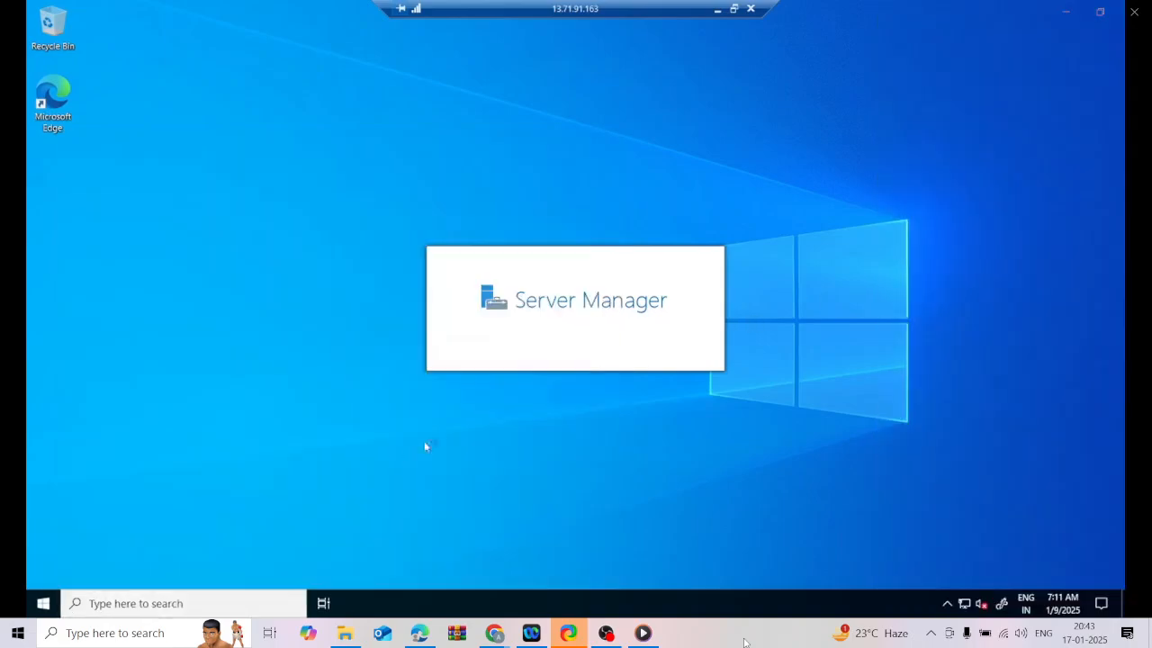
- Find the firewall settings on the Commserve VM and turn off Microsoft Defender Firewall for the public and private networks
left_click(126, 603)
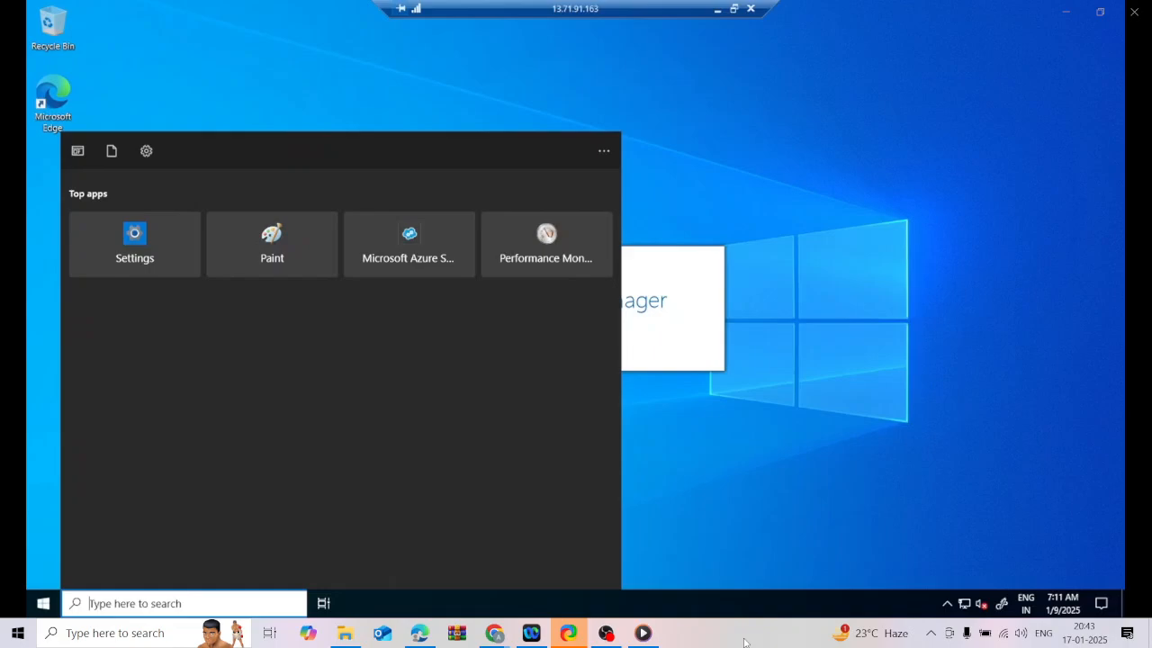
type("tirewall")
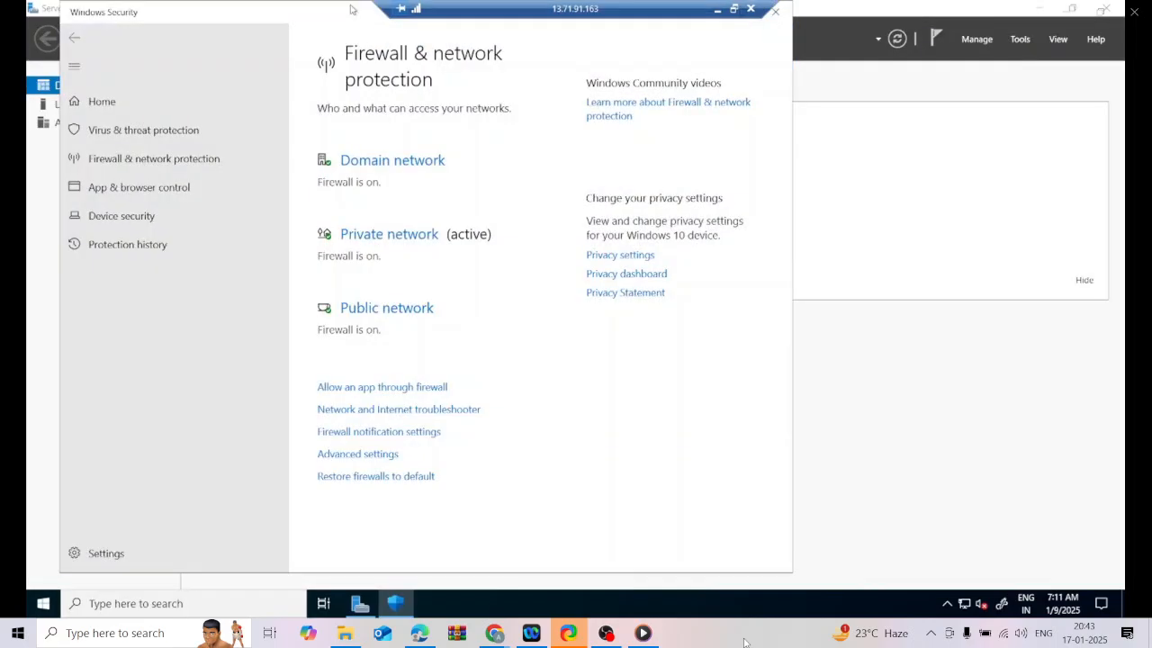
left_click_drag(351, 9, 391, 47)
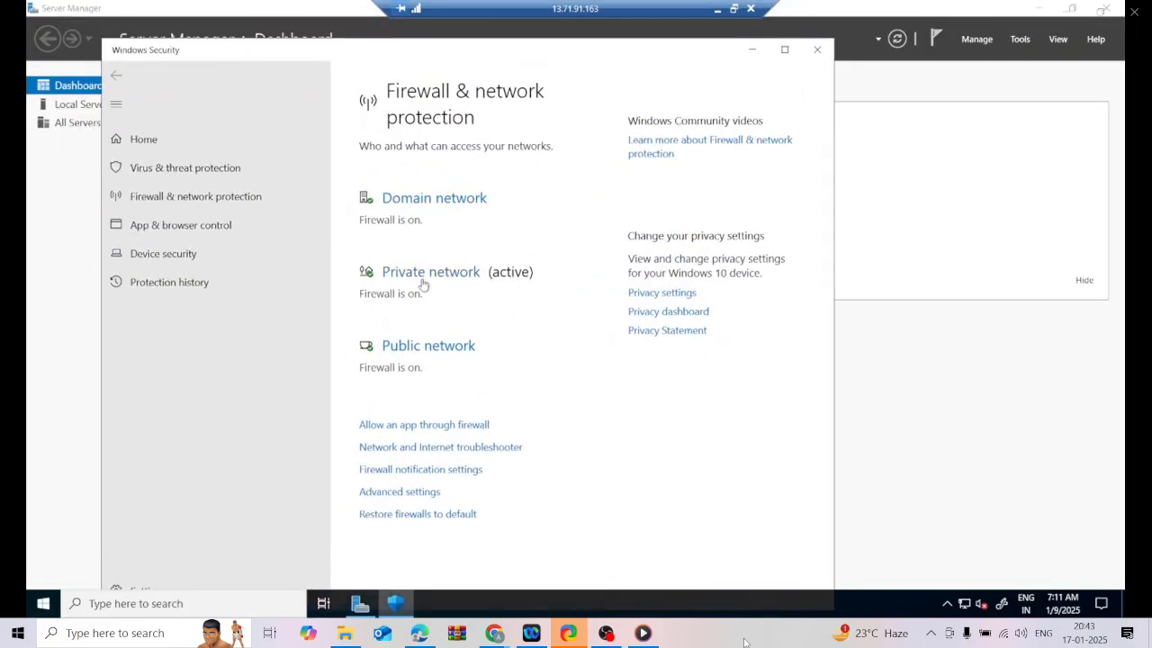
left_click(430, 347)
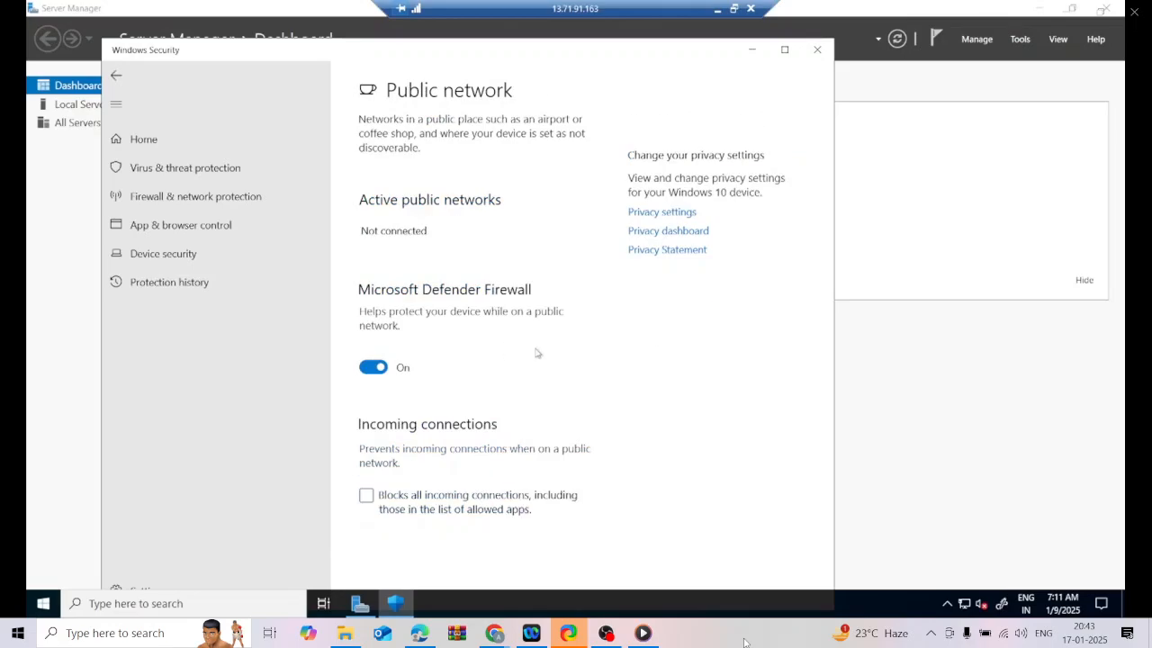
left_click(371, 368)
left_click(117, 78)
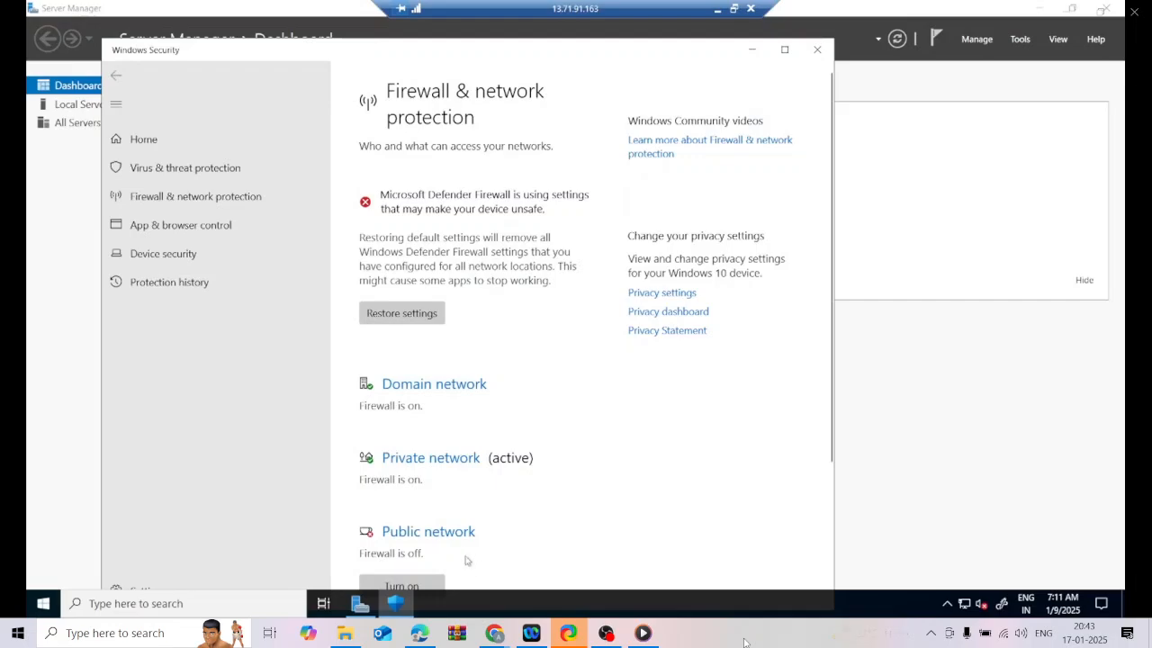
left_click(446, 460)
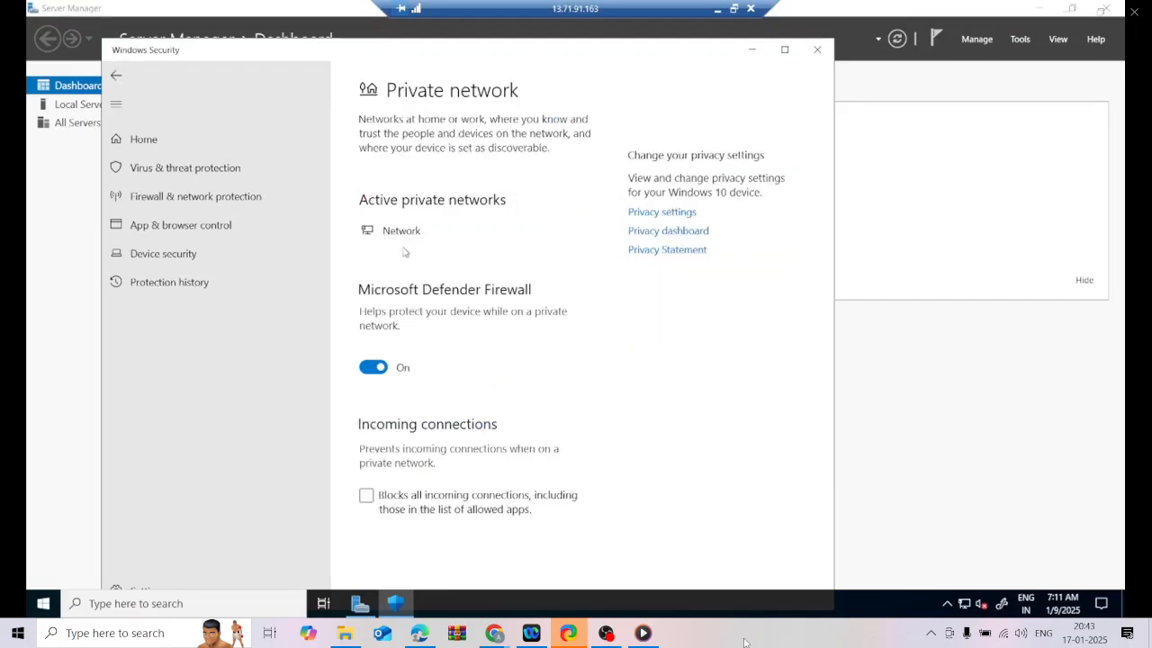
left_click(374, 367)
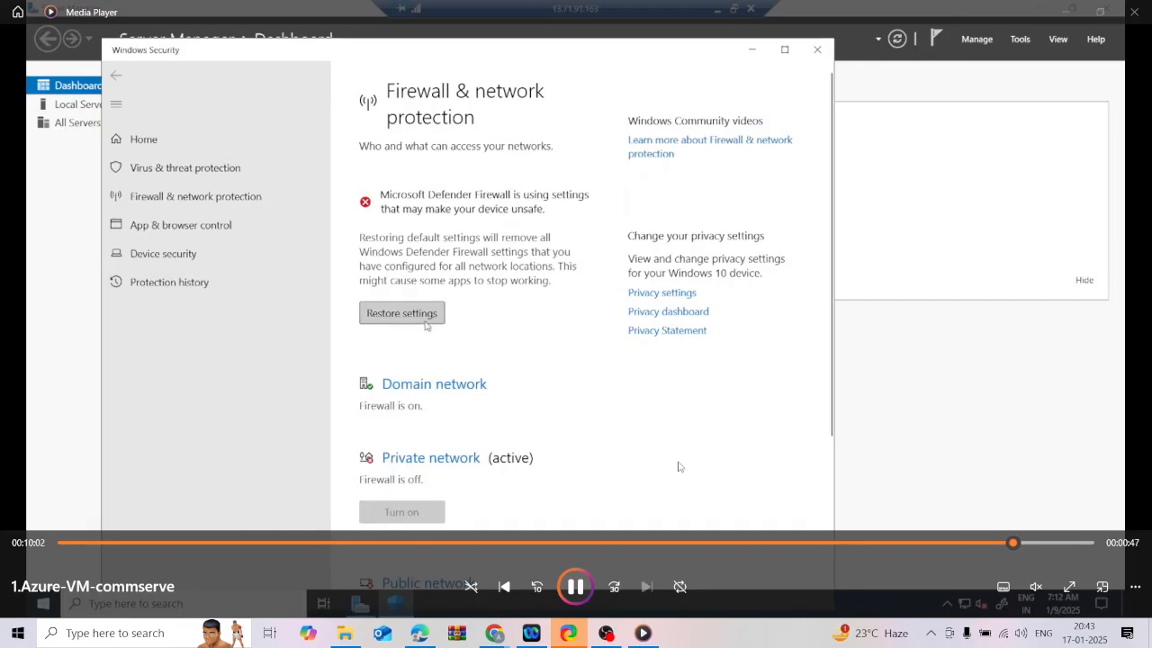
- Rewind the lab video to the VM's search for the firewall settings, and replay it up to the ipconfig output, pausing there
right_click(571, 383)
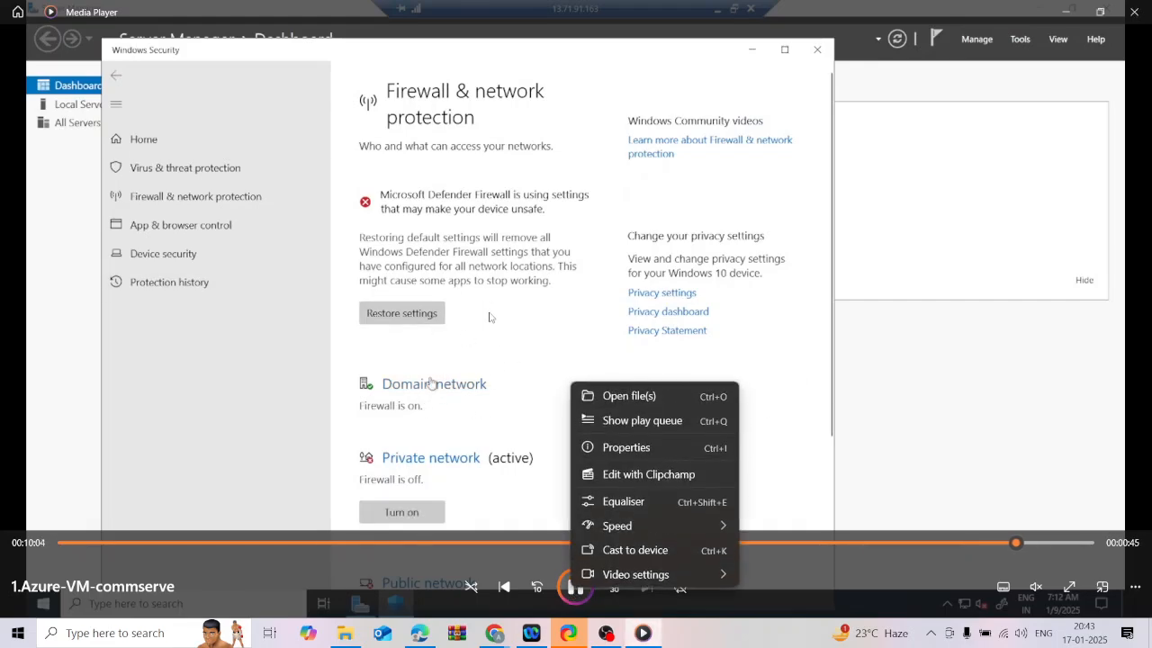
left_click(575, 597)
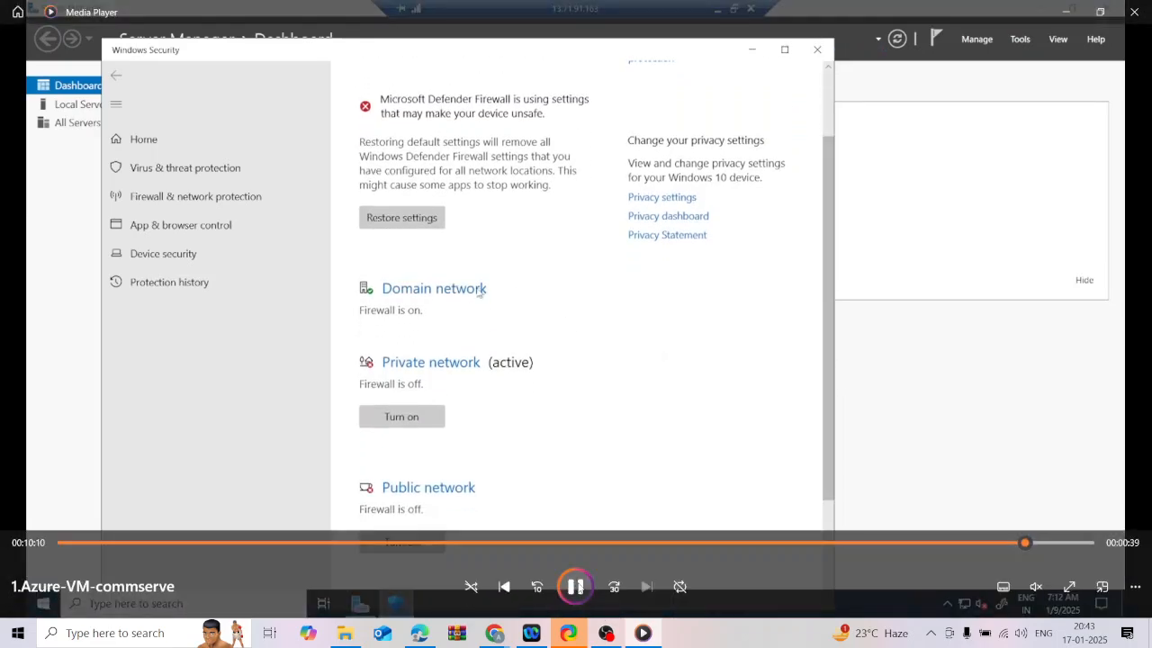
left_click(575, 586)
left_click(976, 542)
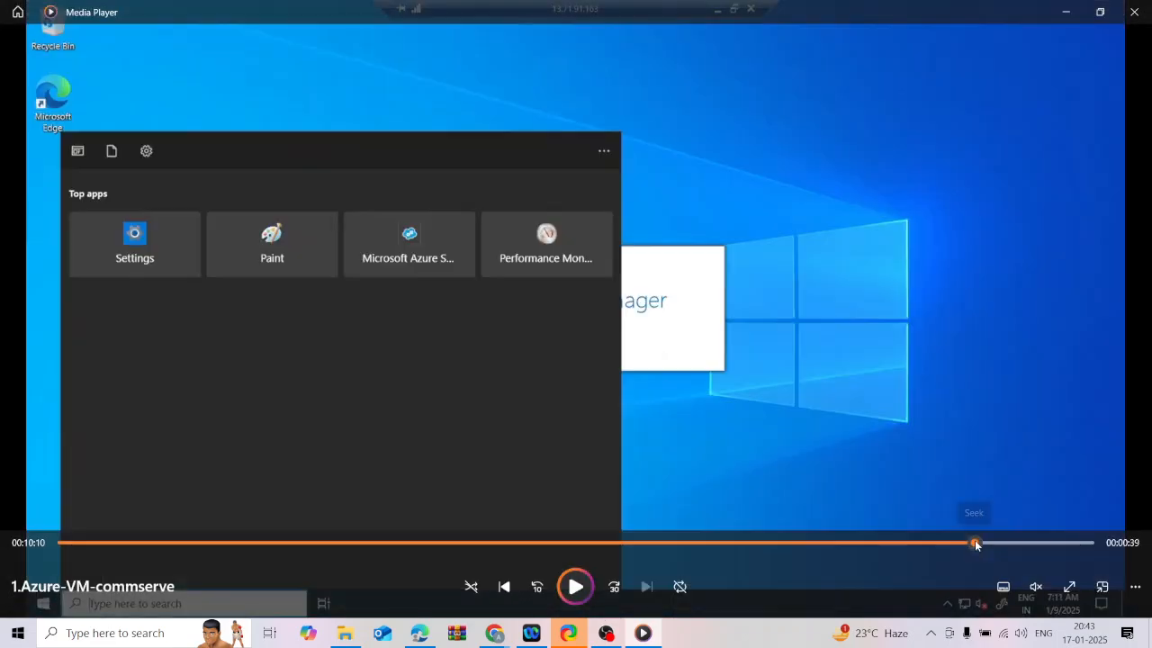
left_click(580, 586)
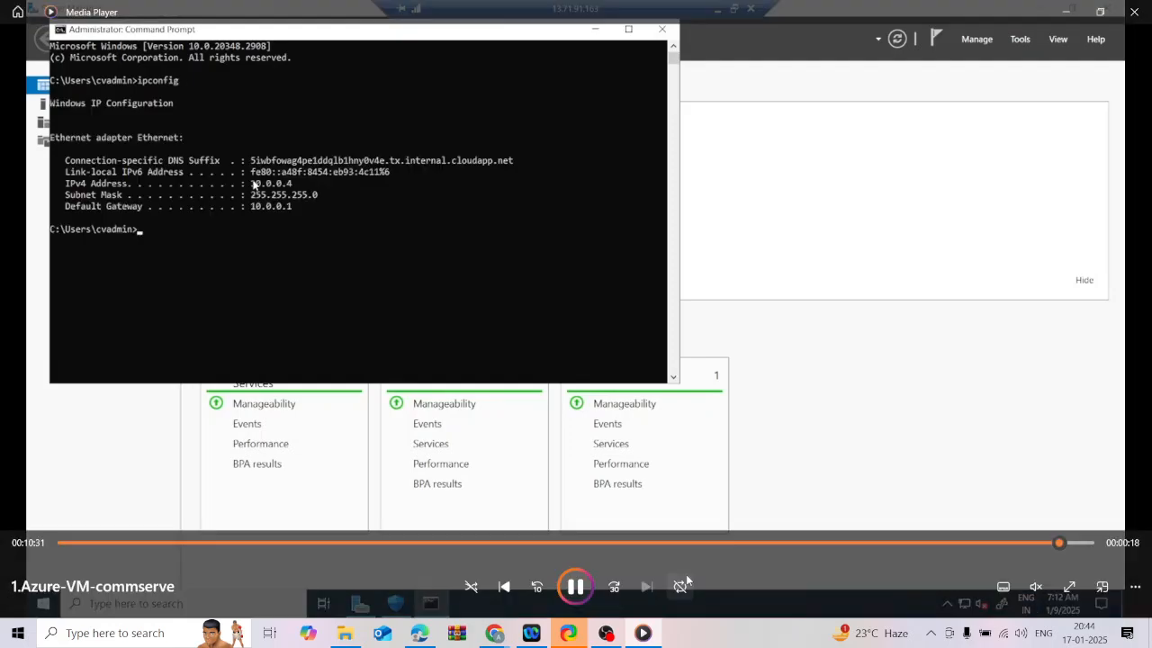
left_click(578, 587)
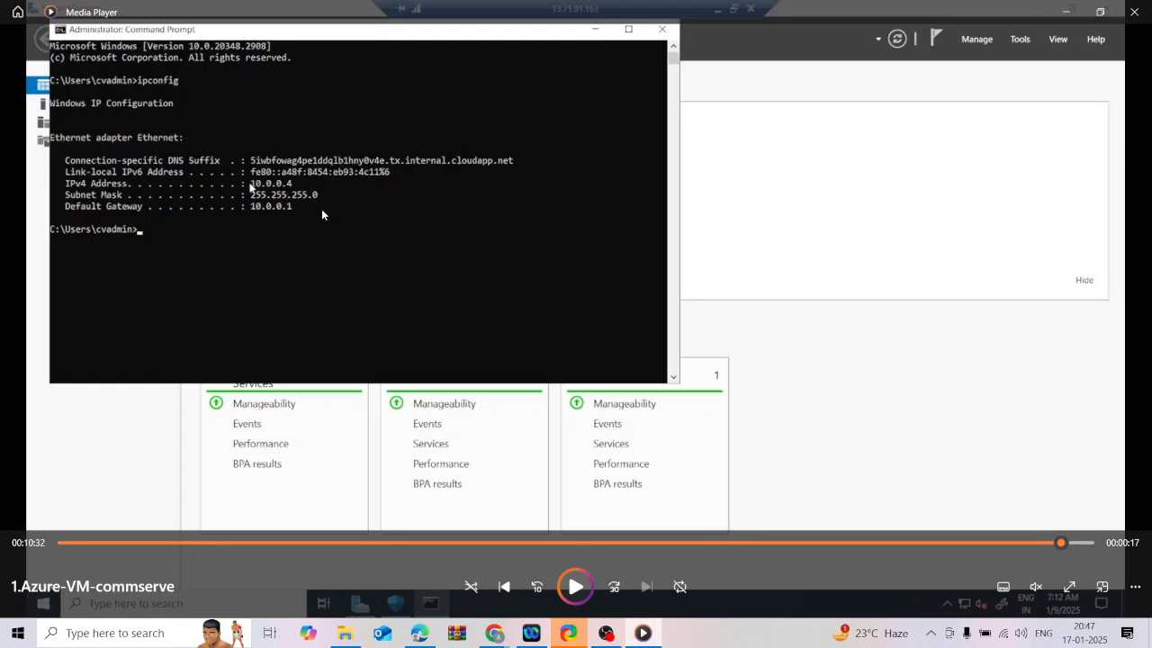
- Play the 1.Azure-VM-commserve lab video to its end and close the player
left_click(575, 587)
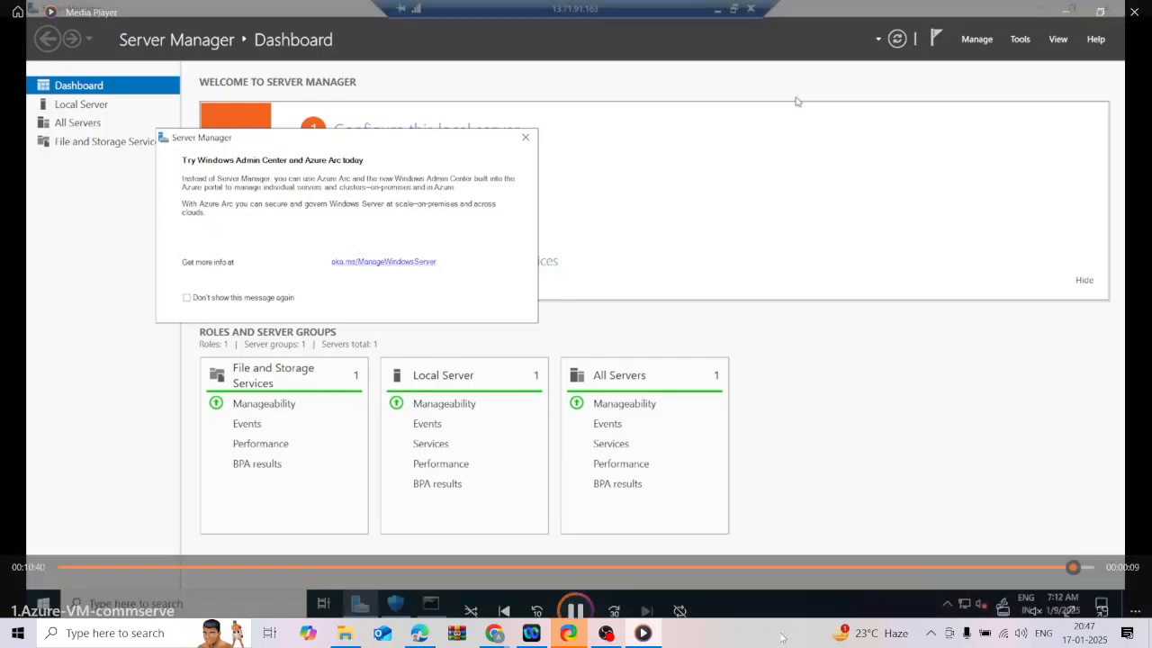
mouse_move(887, 471)
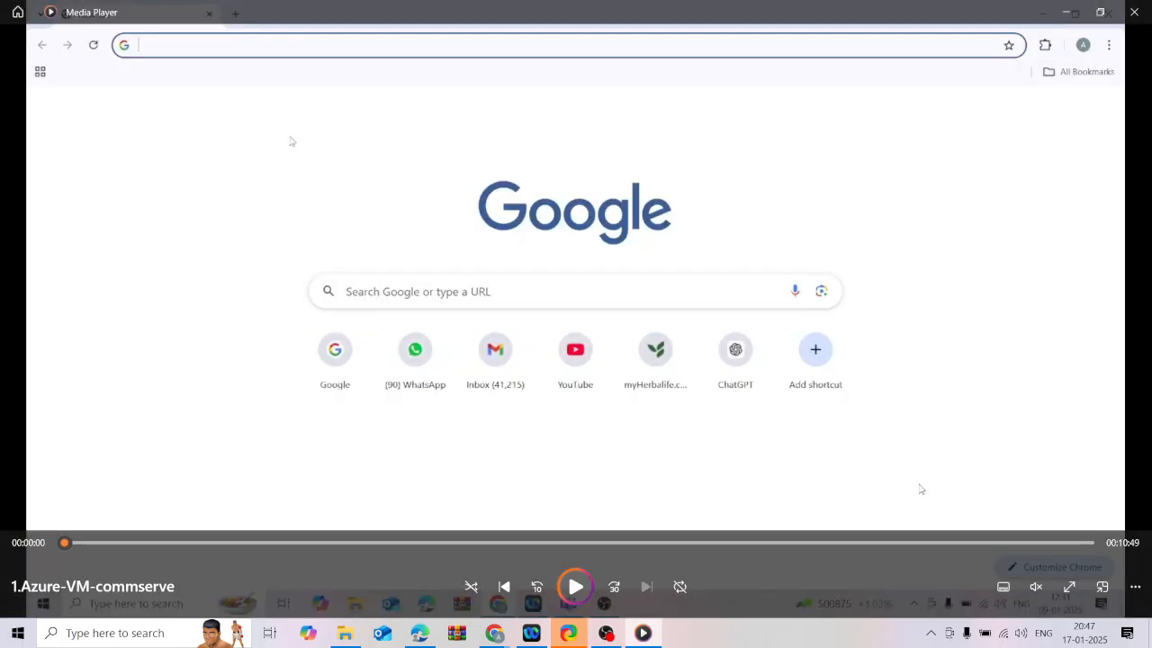
left_click(1134, 12)
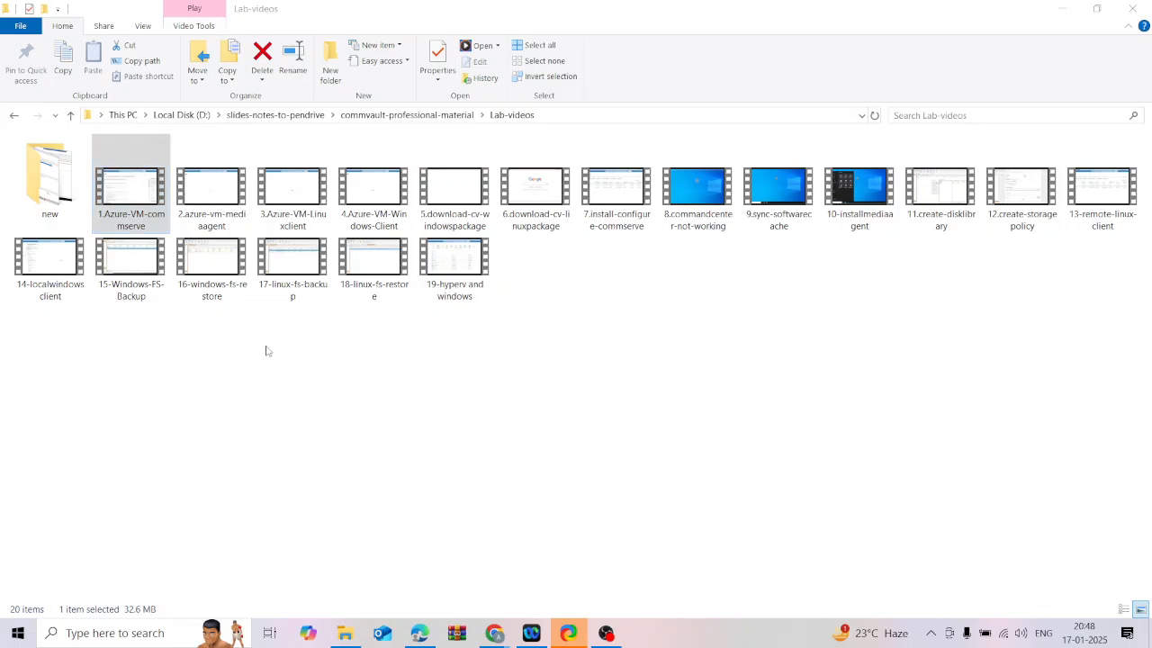
- Open the 5.download-cv-windowspackage lab video and pause it at the LTS Release 11.32 media kit downloads
double_click(456, 198)
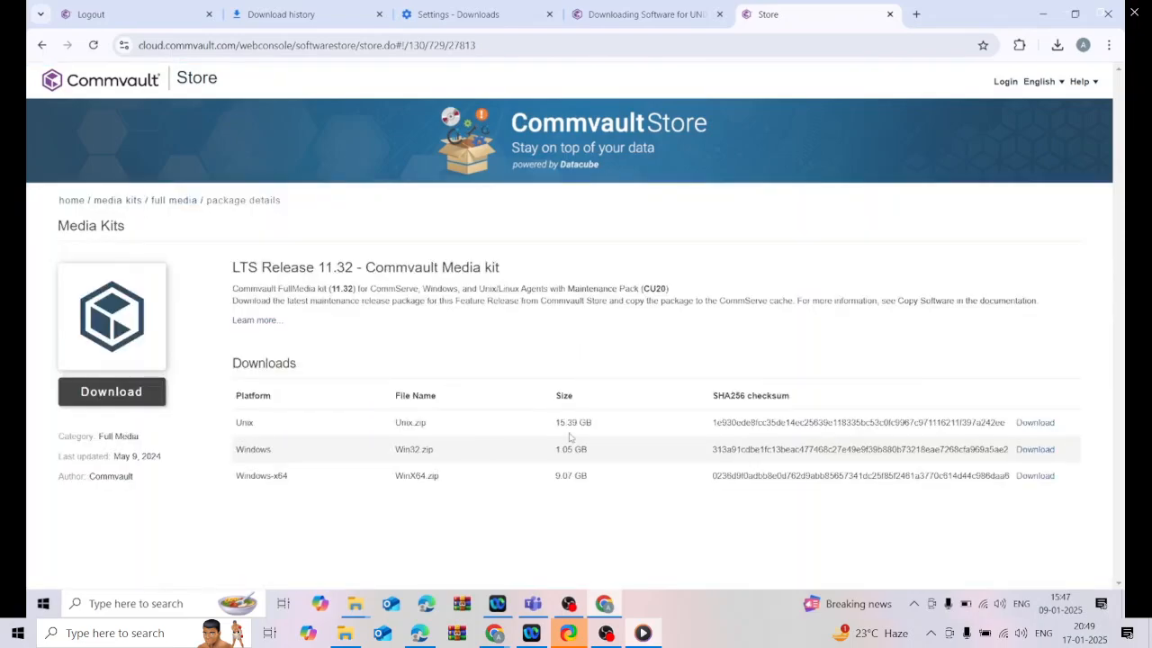
mouse_move(578, 590)
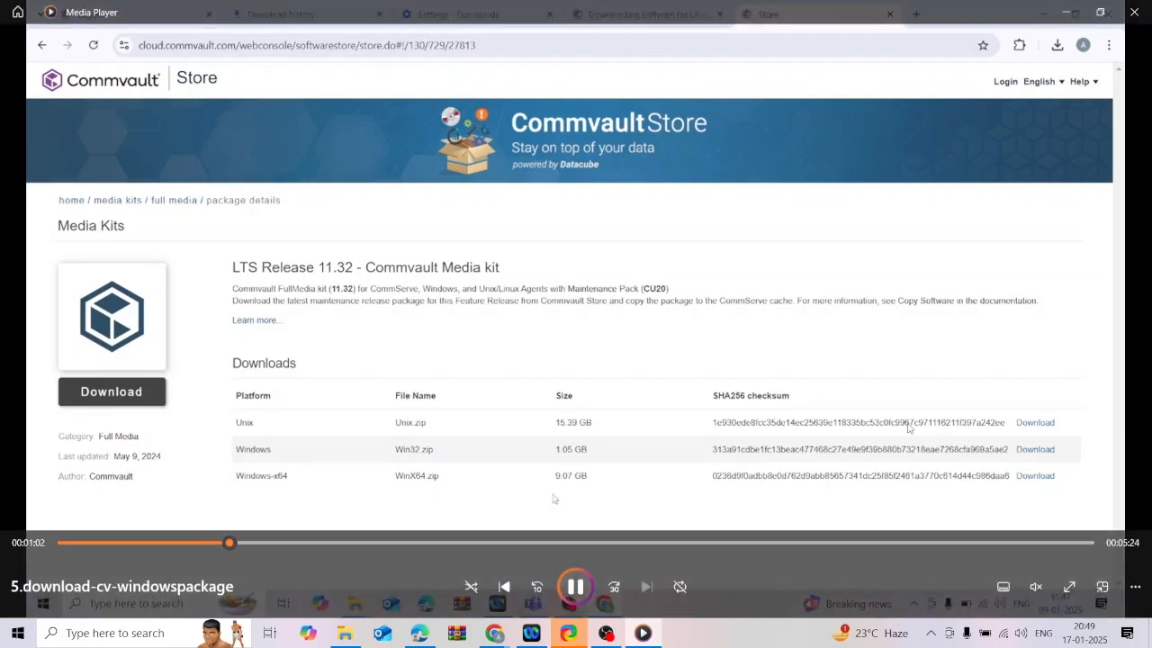
left_click(577, 586)
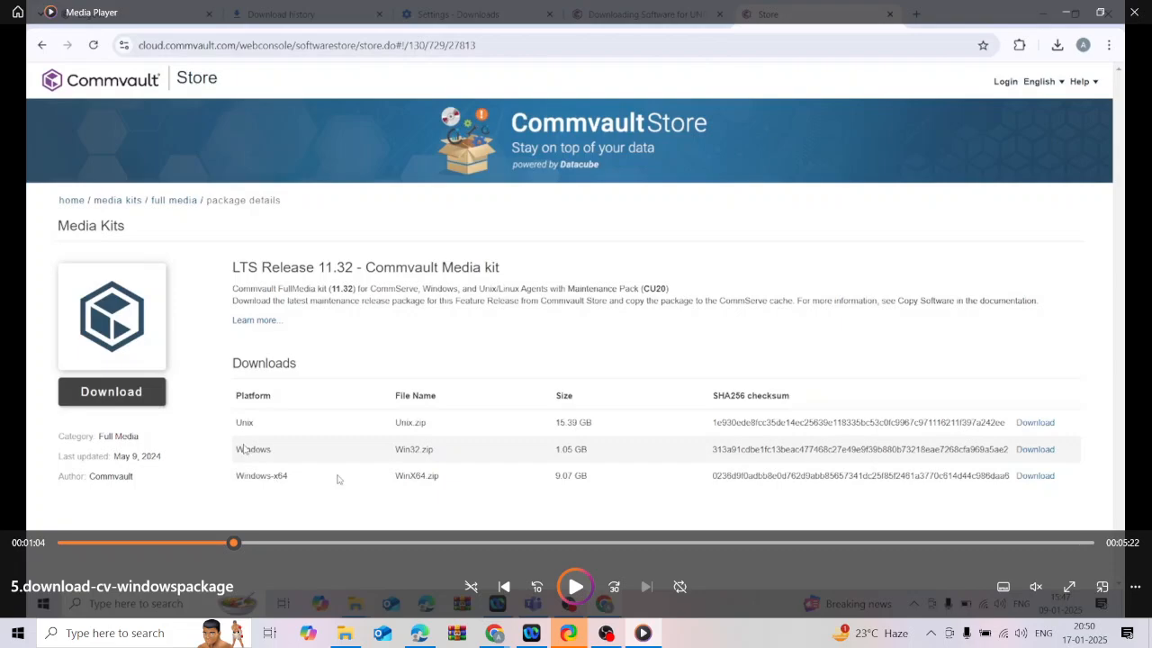
- Resume the package download video and pause it at the software folder holding the 11.32-WinX64 and 11.36.28_Windows archives
left_click(577, 587)
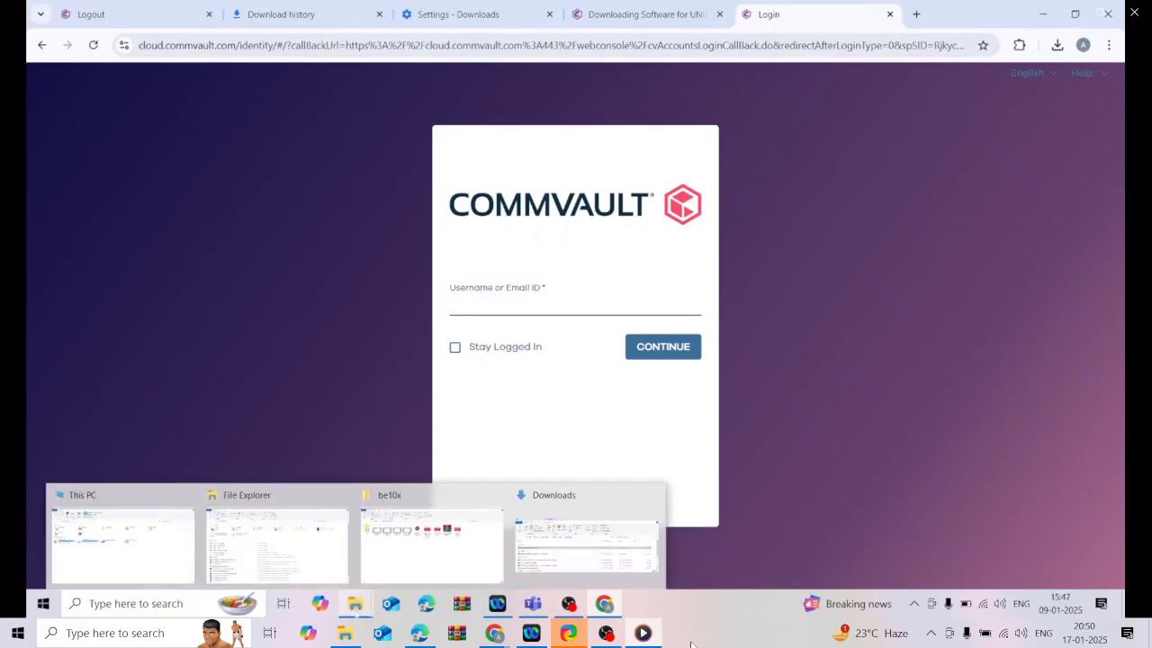
mouse_move(1020, 546)
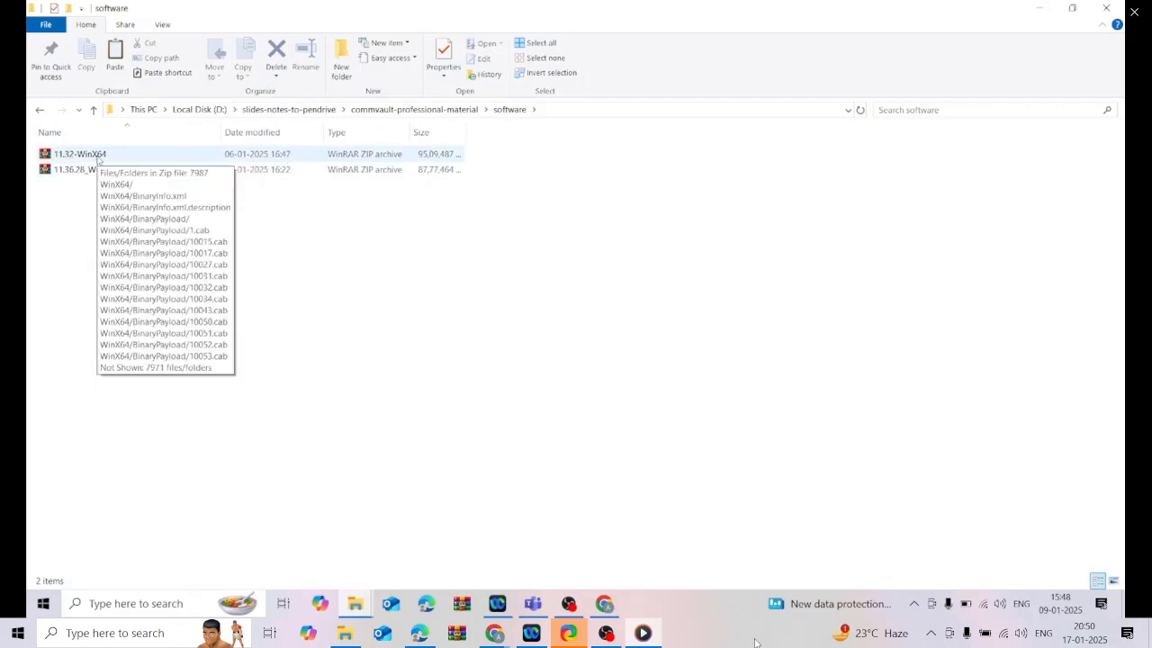
mouse_move(677, 547)
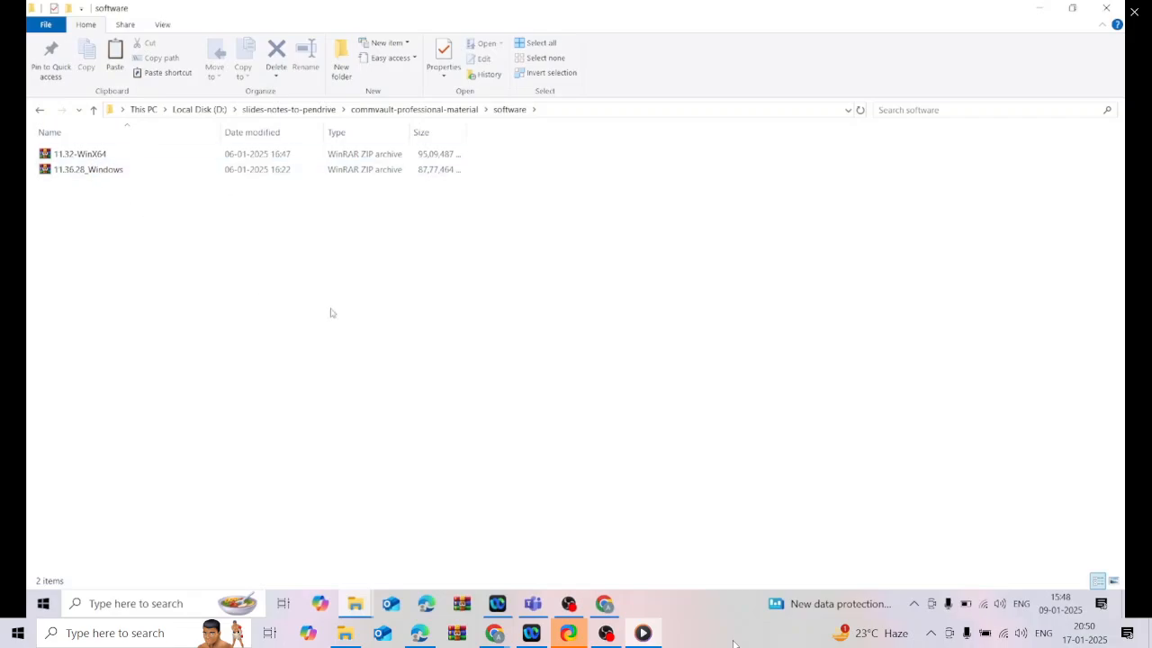
mouse_move(575, 586)
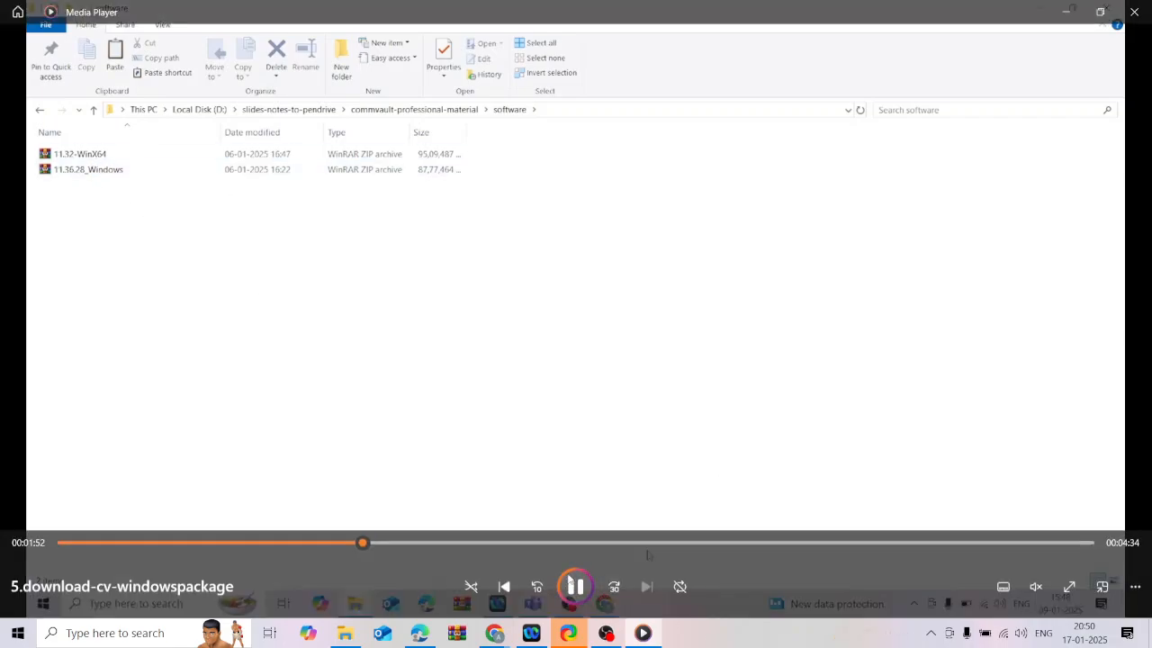
left_click(575, 586)
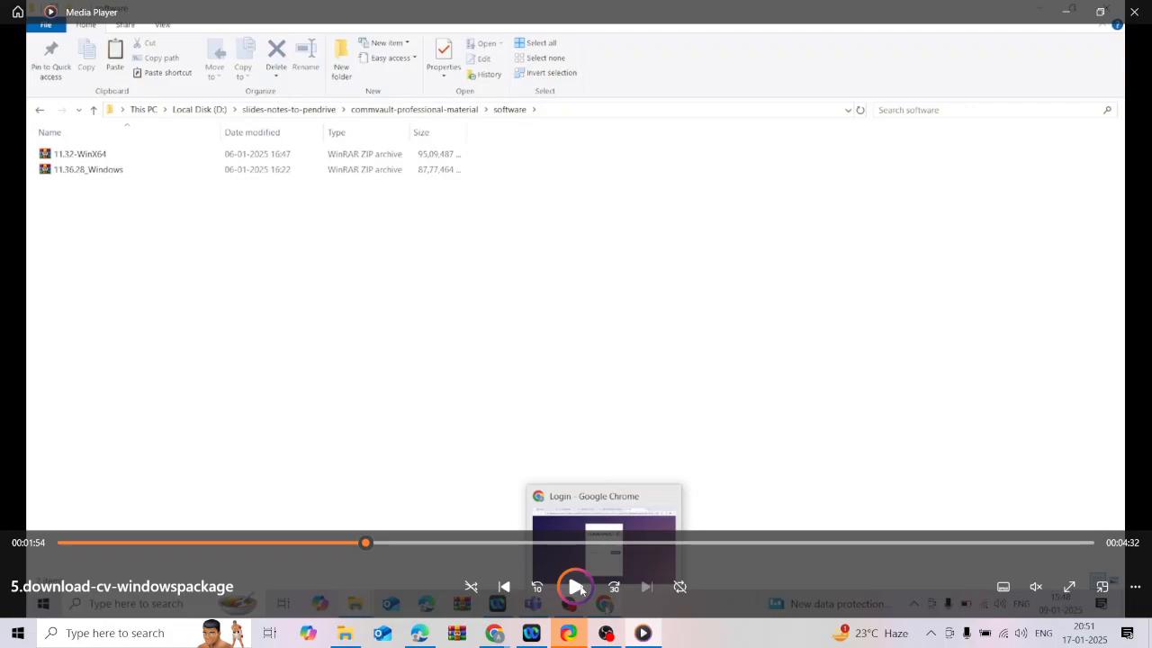
- Resume the lab video and open the connection page of the Commserve virtual machine in the Azure portal
left_click(575, 585)
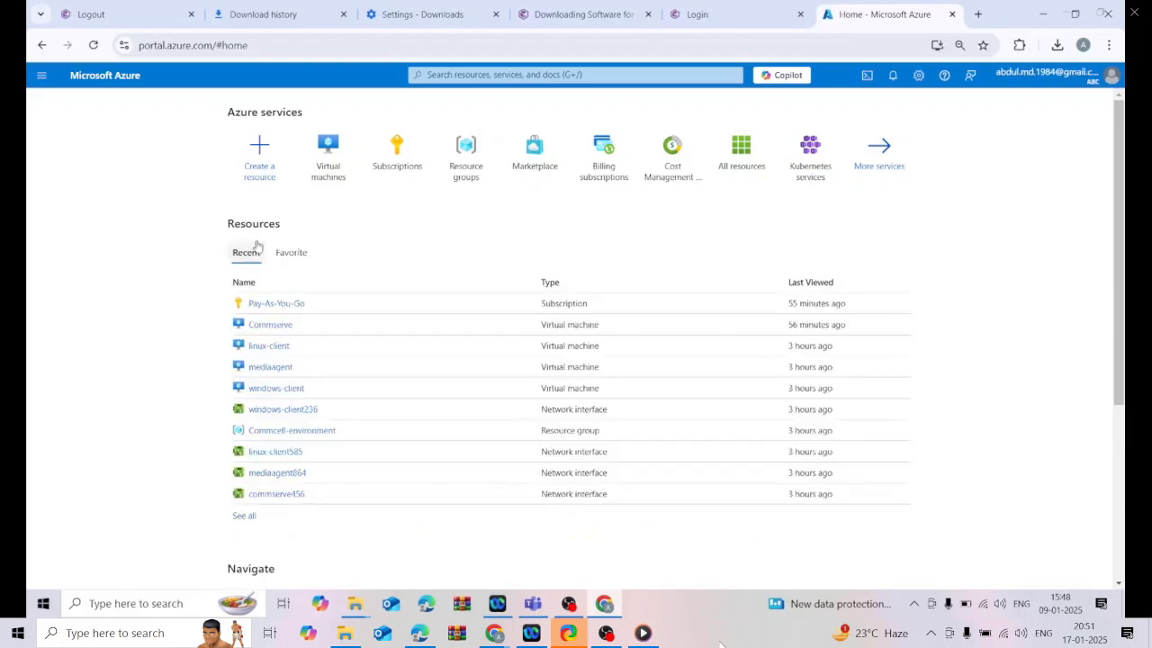
left_click(325, 170)
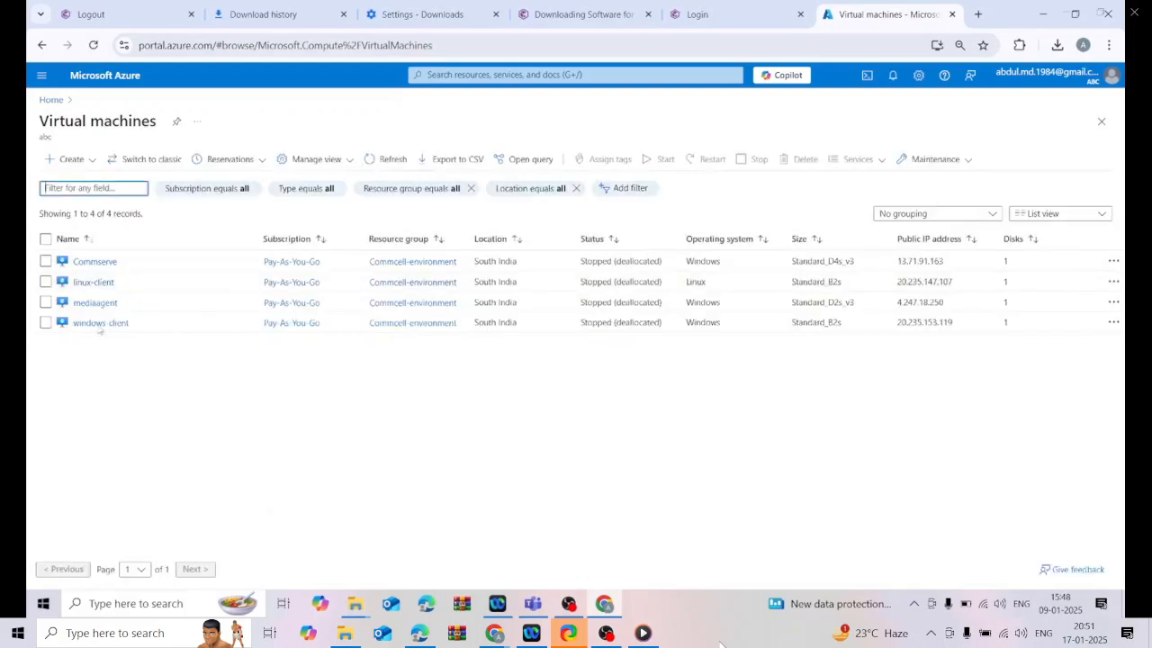
left_click(94, 261)
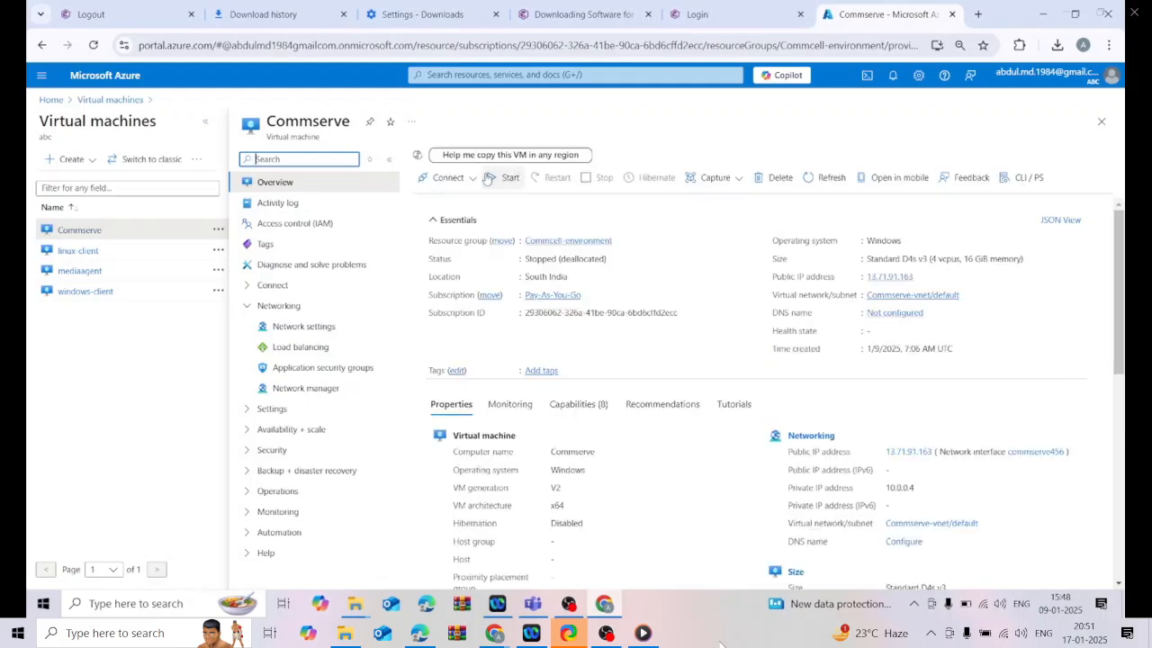
left_click(474, 180)
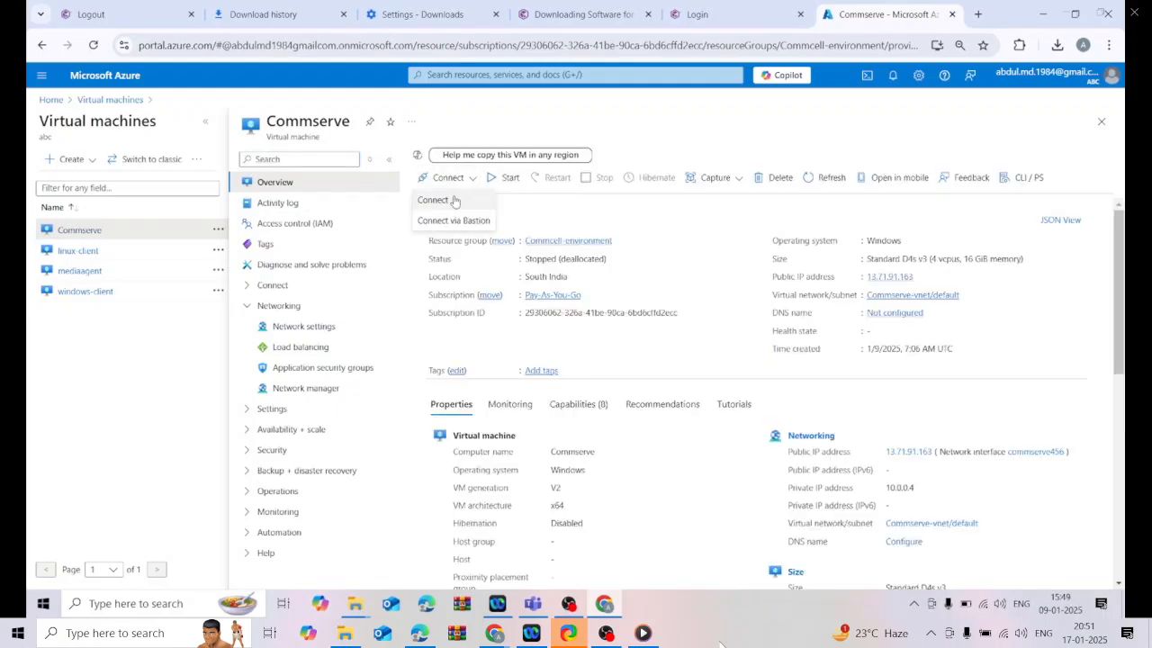
left_click(456, 200)
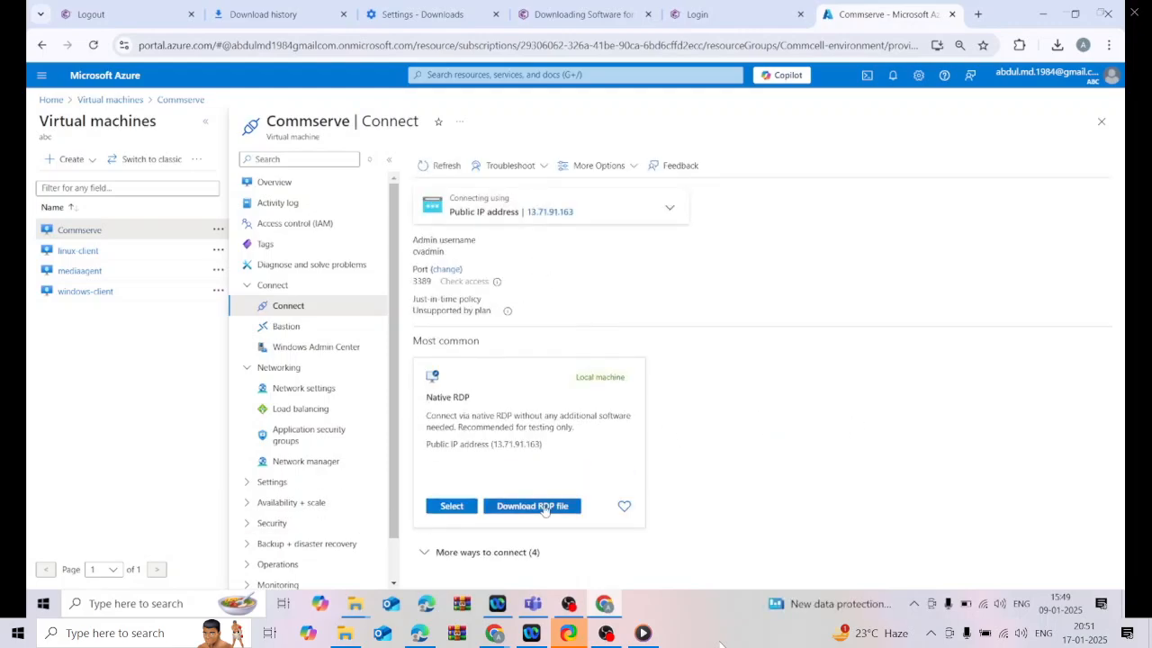
- Download the Commserve VM's RDP file to the Documents folder as Commserve and open it
left_click(544, 510)
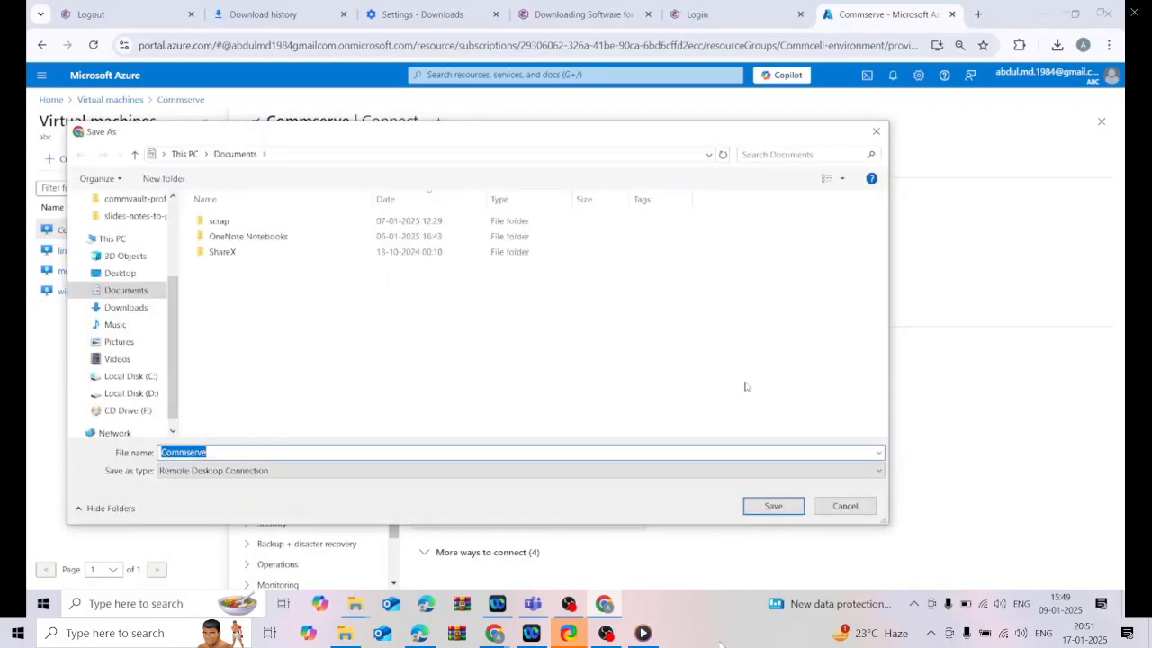
left_click(779, 503)
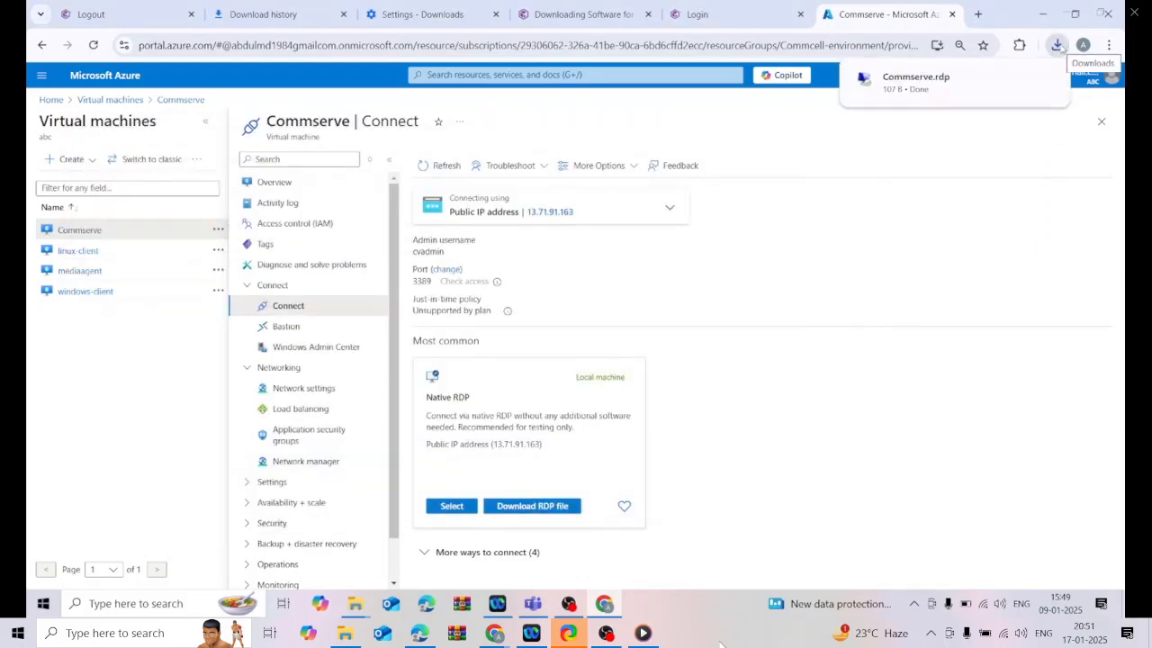
left_click(922, 88)
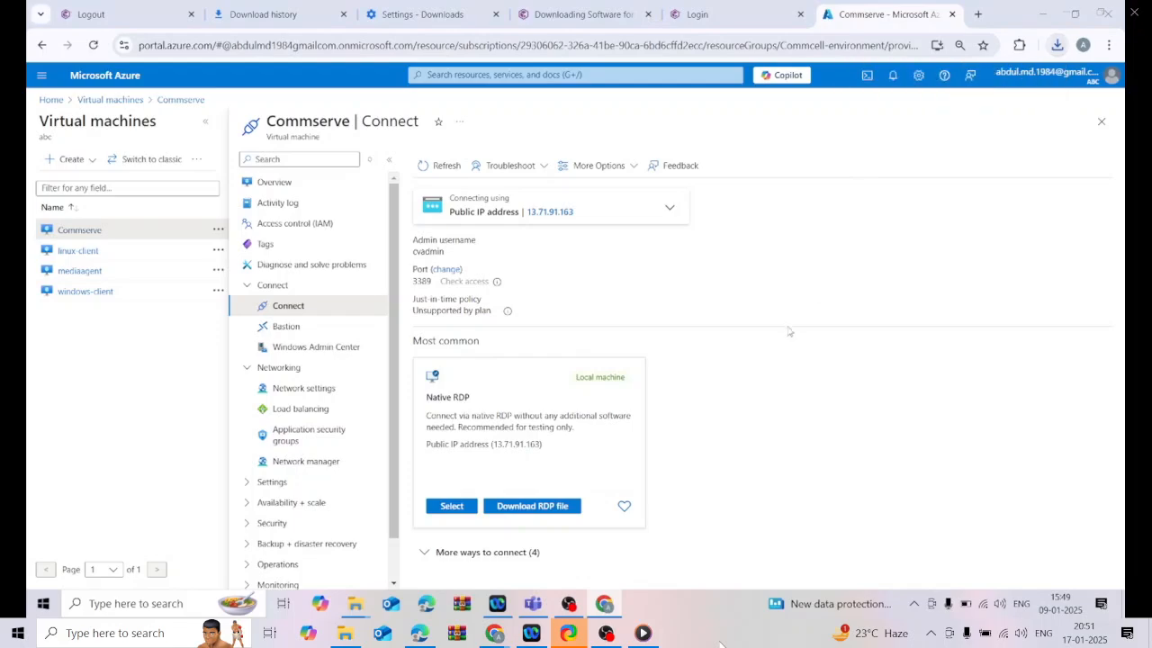
left_click(681, 378)
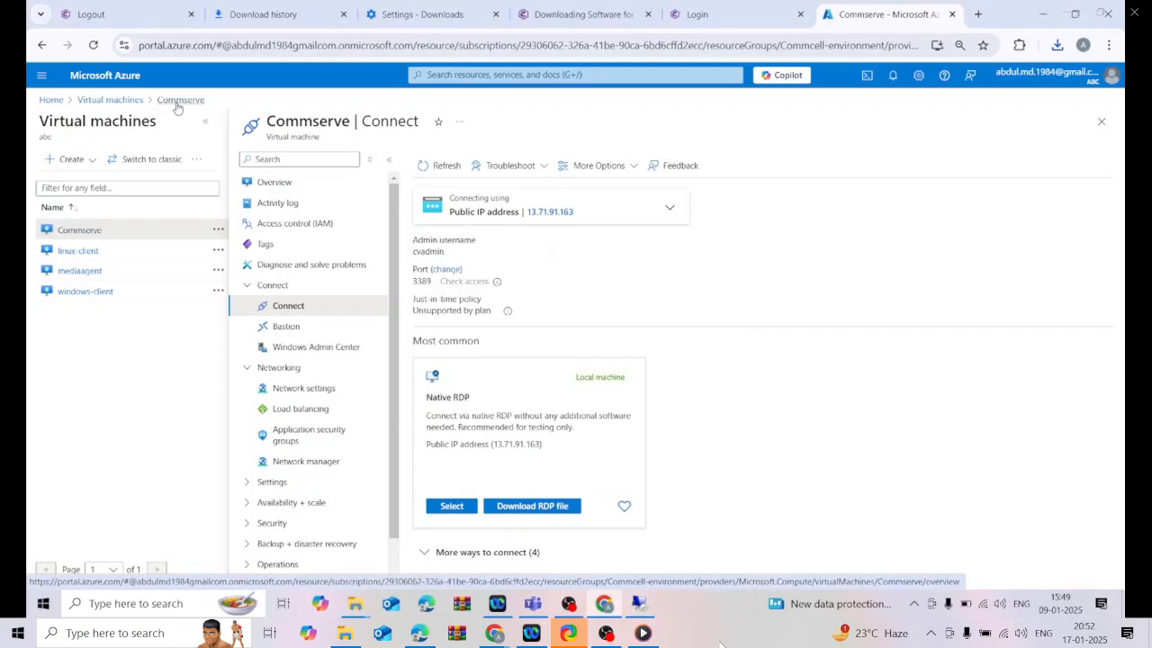
- Start the Commserve virtual machine from the Azure virtual machines list and open the notifications to follow the start operation
left_click(128, 101)
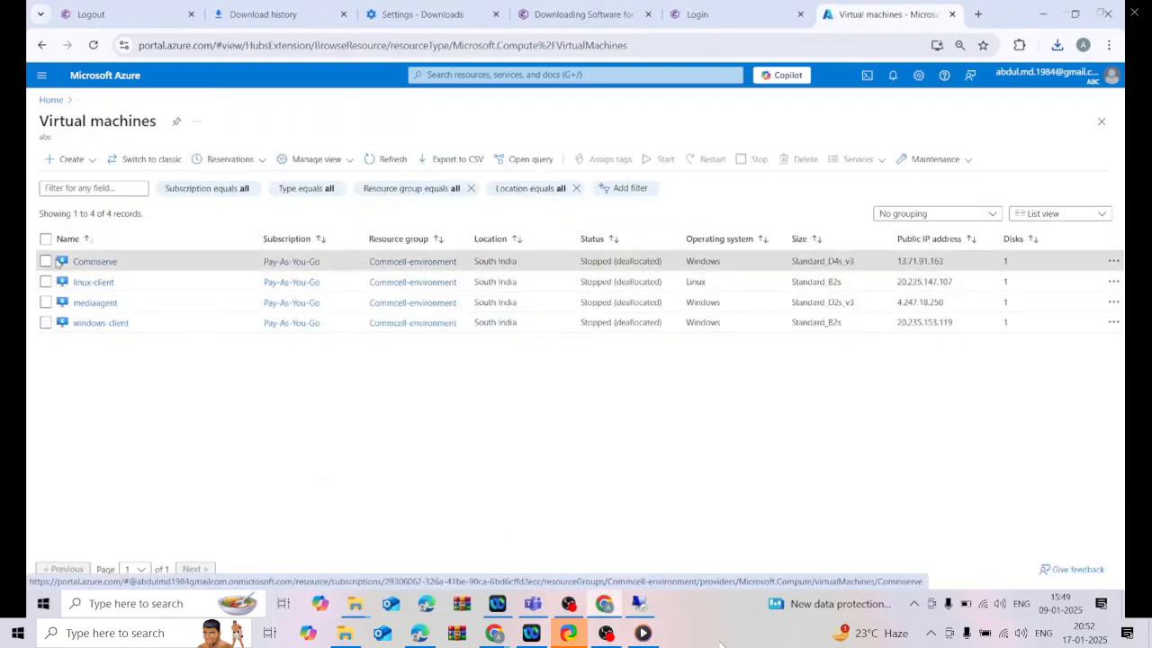
left_click(46, 261)
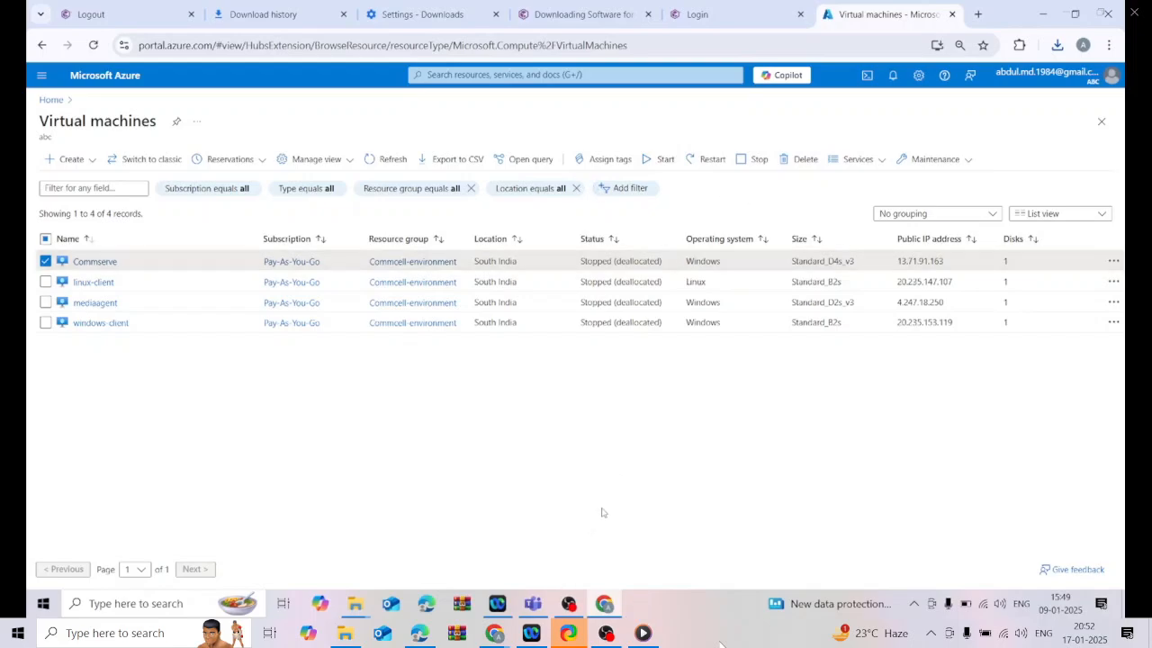
left_click(661, 159)
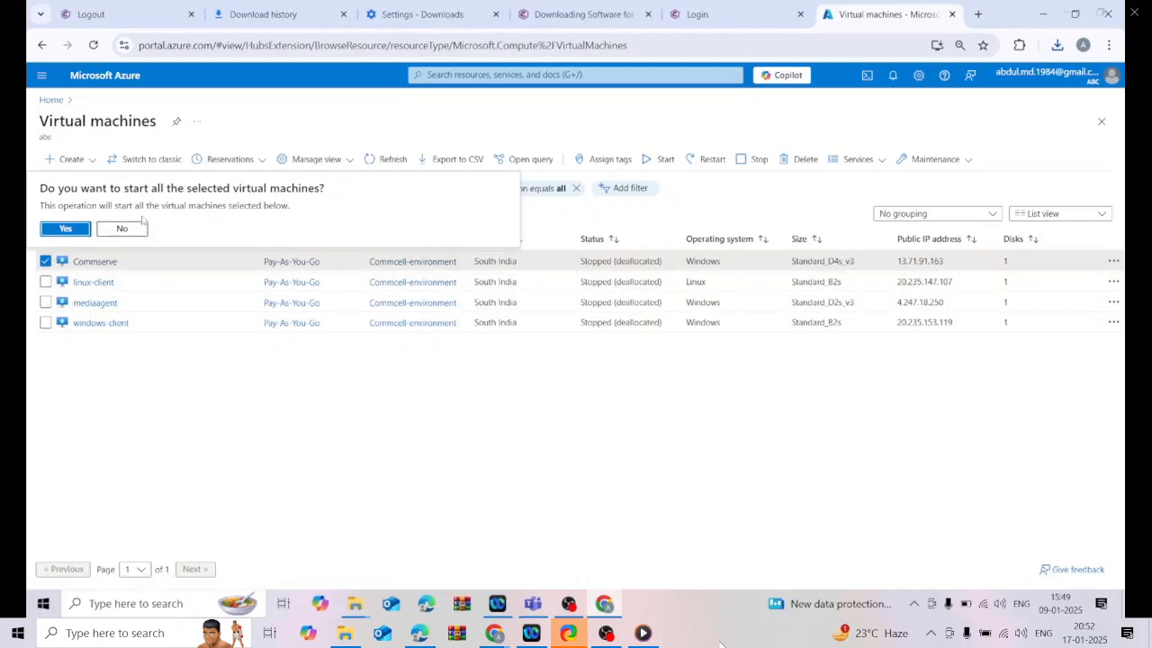
left_click(64, 229)
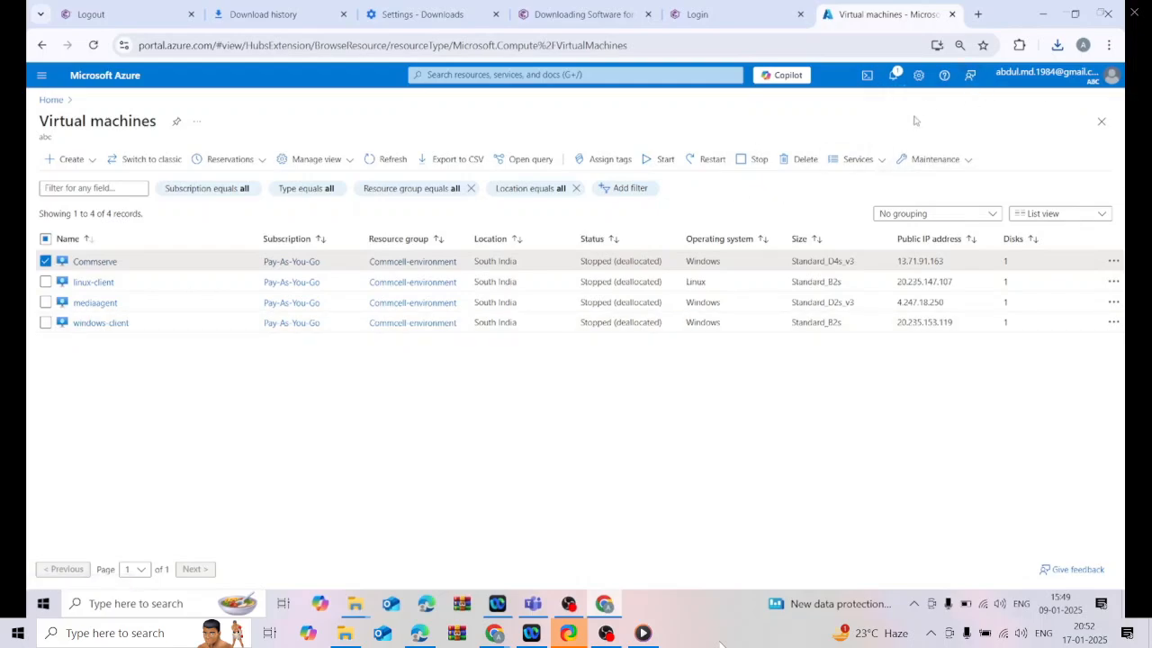
left_click(895, 78)
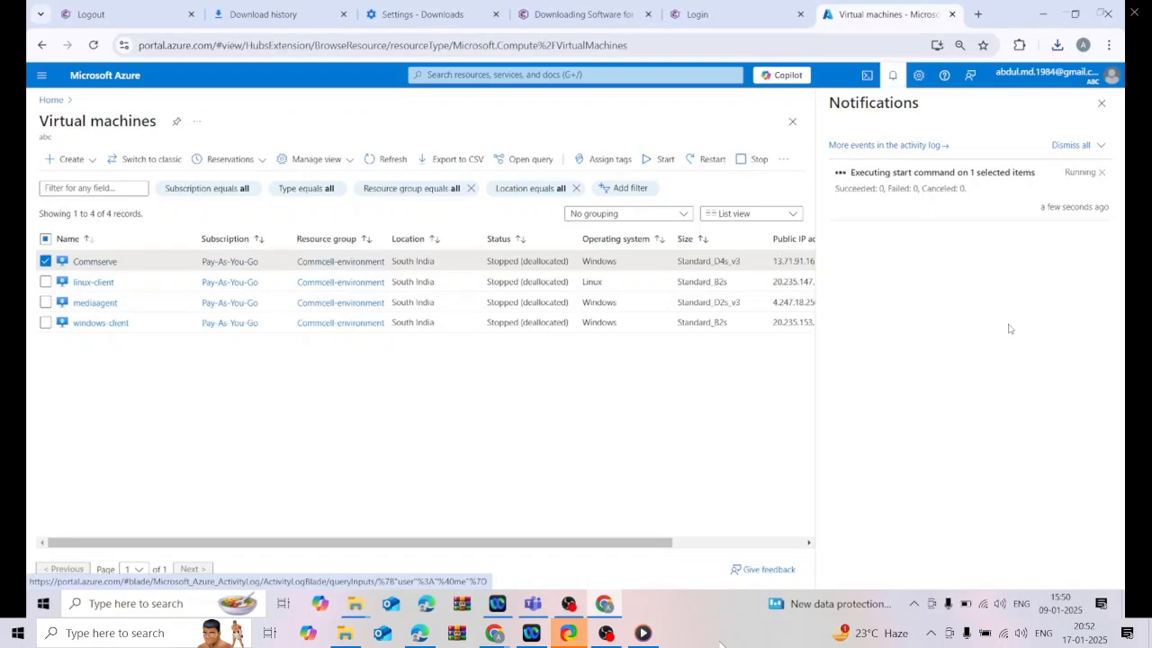
- Resume the 5.download-cv-windowspackage lab video from the WinX64 Setup file, play it to the end and close it
mouse_move(709, 628)
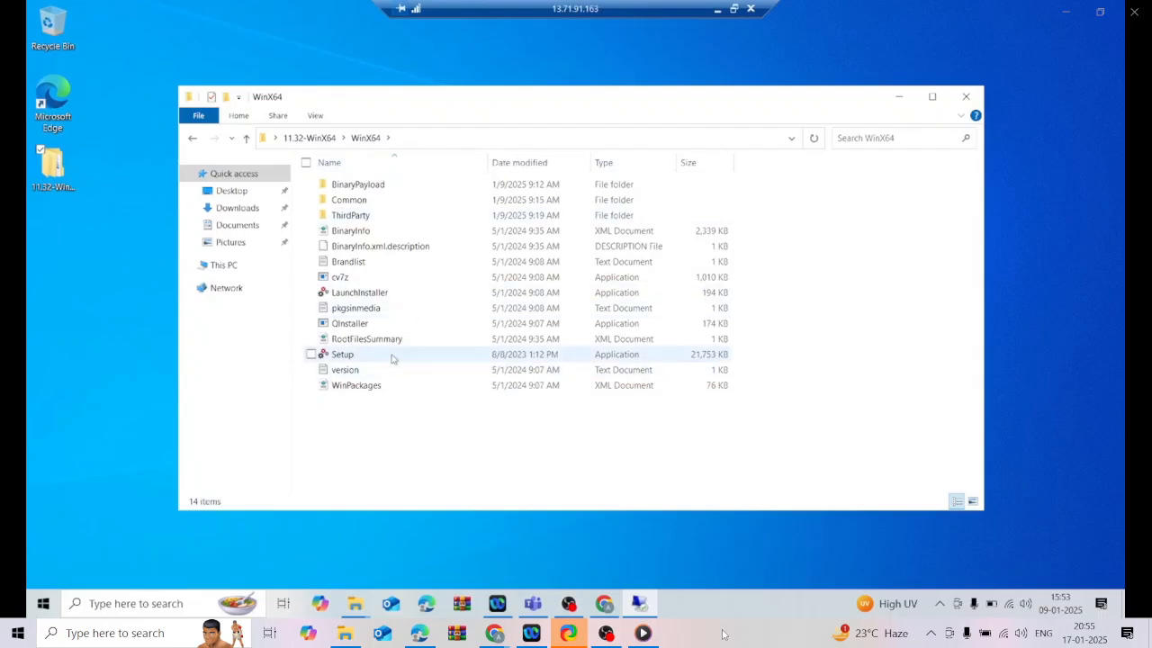
mouse_move(804, 533)
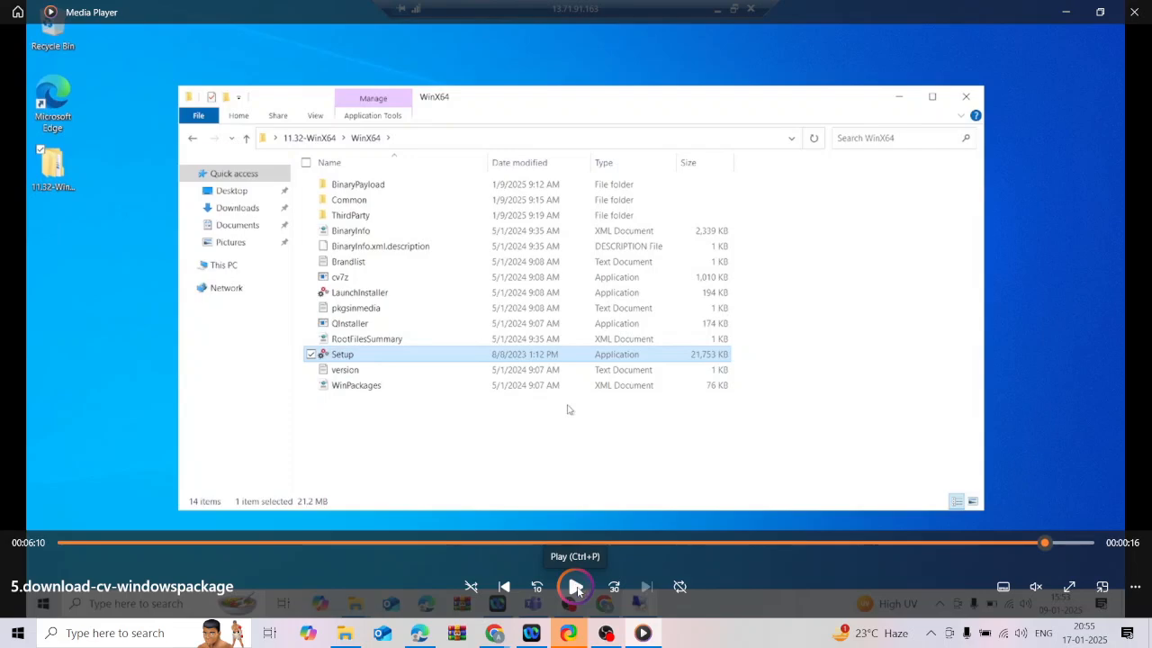
left_click(577, 588)
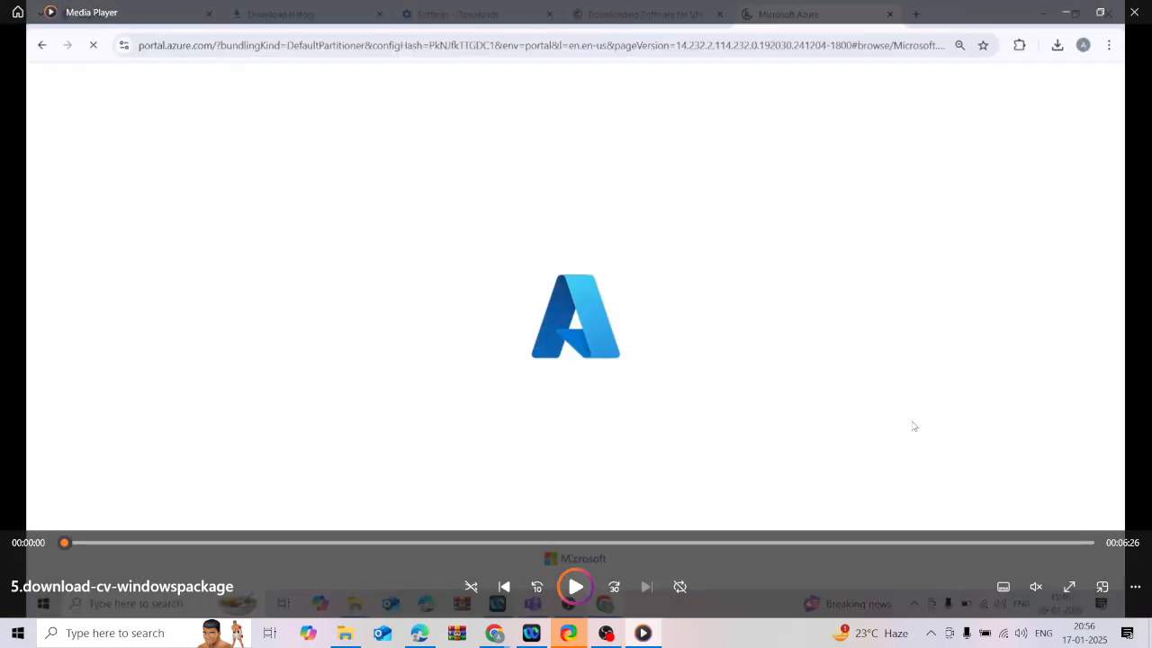
left_click(1134, 14)
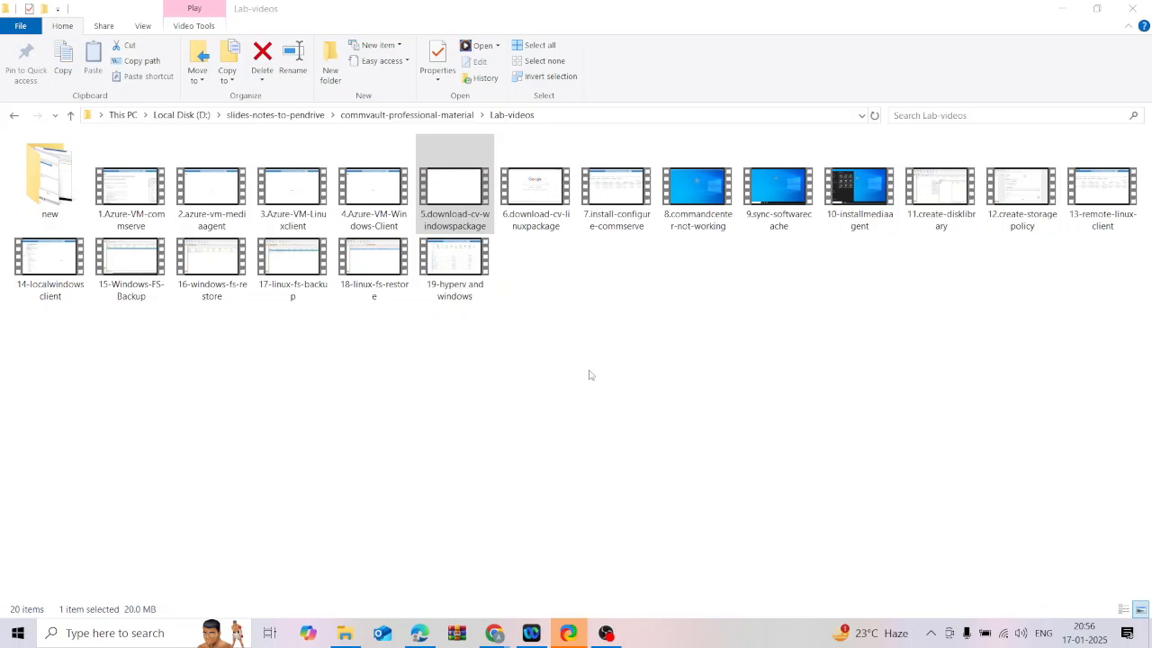
- Open the 7.install-configure-commserve lab video, pause it, preview several points along its timeline and return to the beginning
left_click(622, 200)
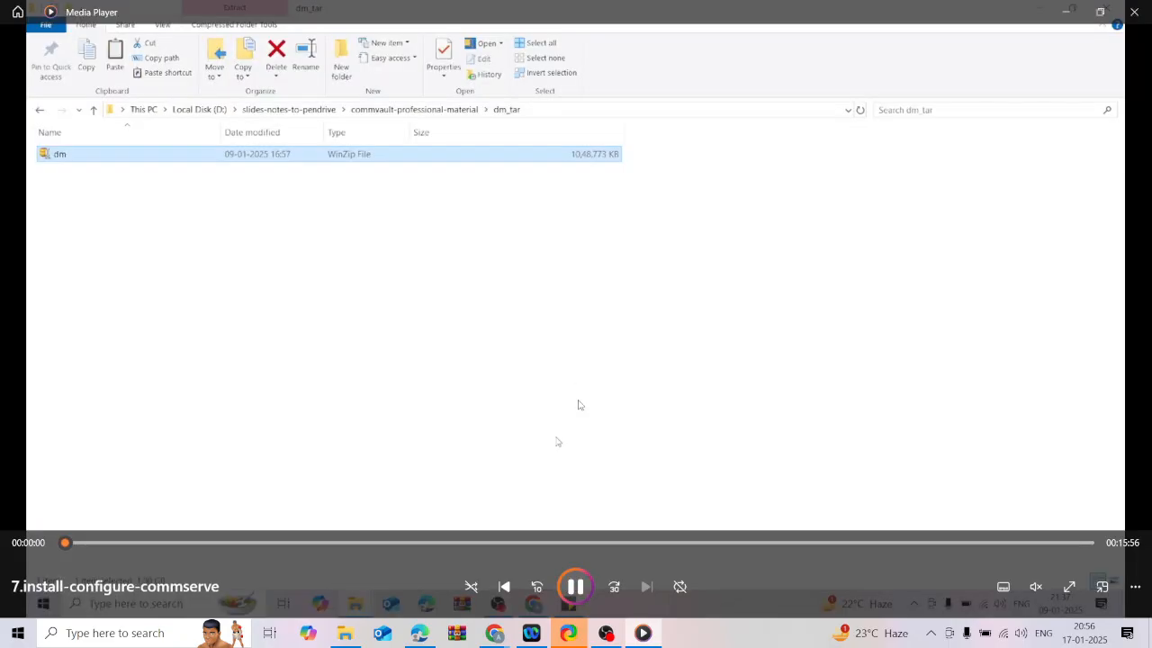
left_click(574, 589)
left_click(96, 543)
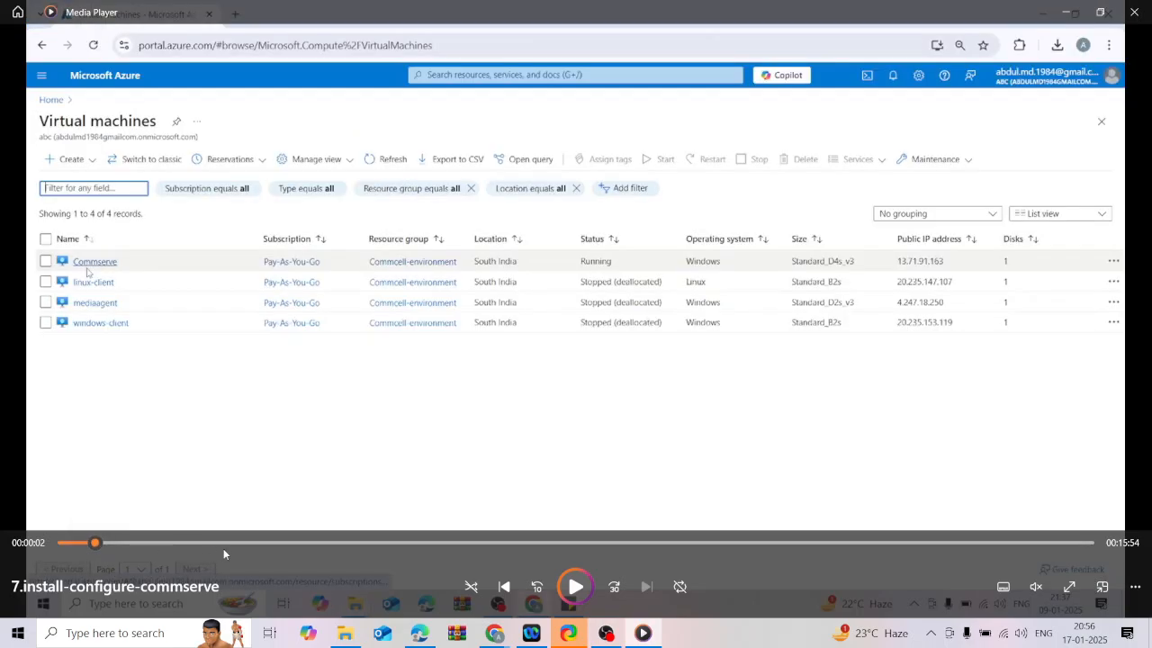
left_click(289, 542)
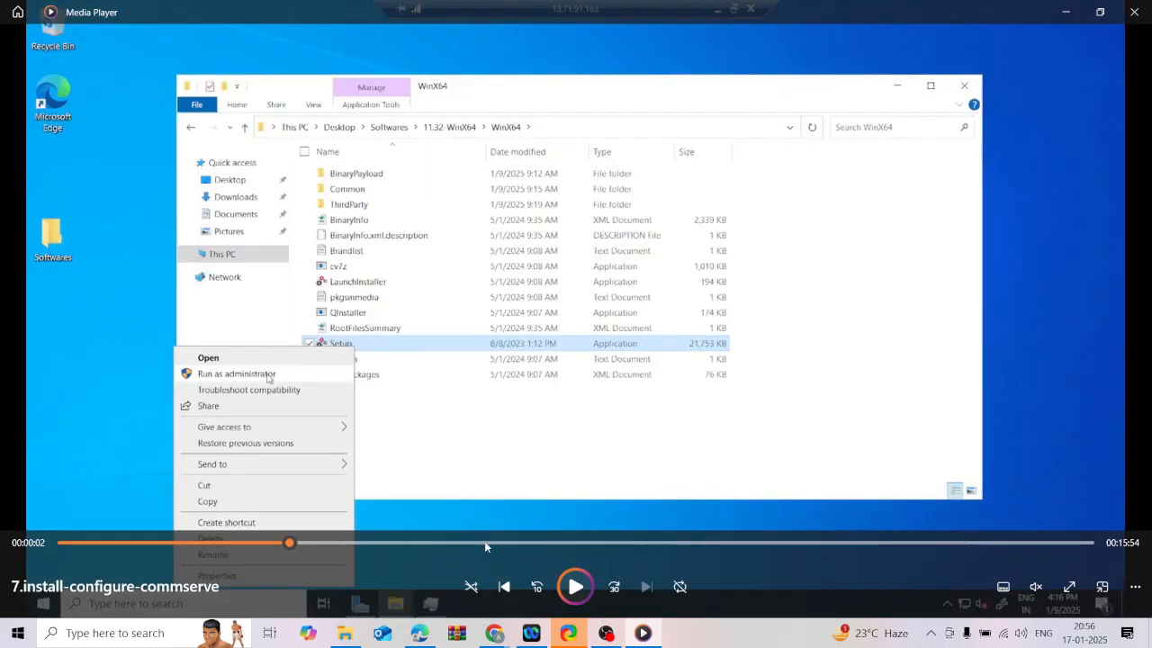
left_click(563, 544)
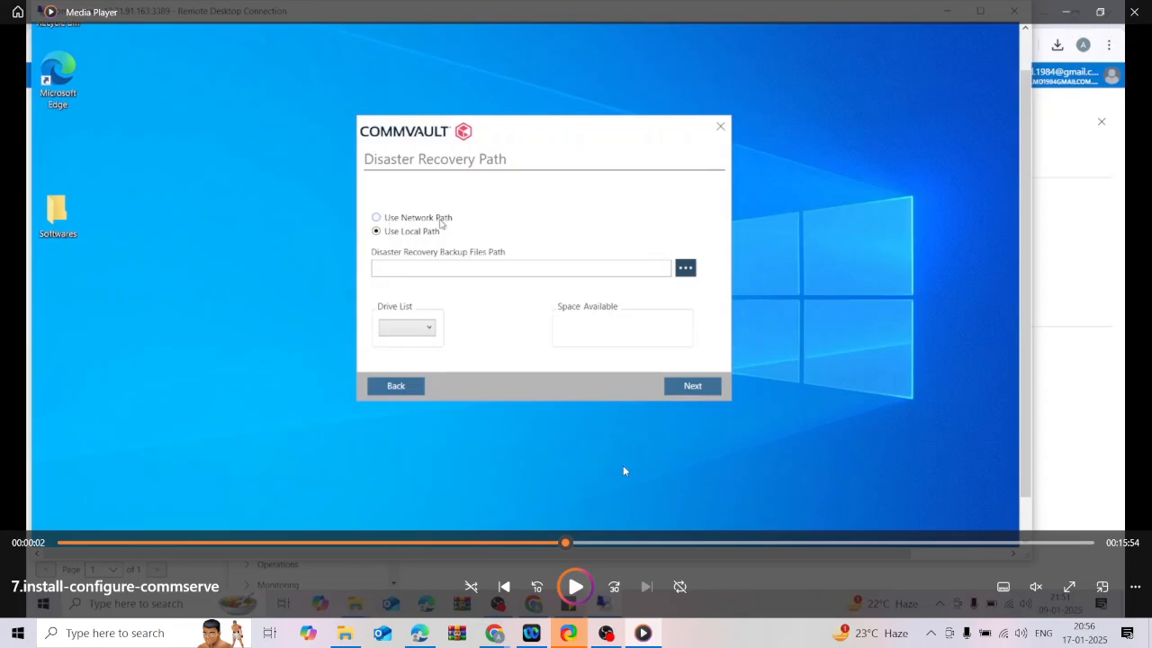
left_click(65, 543)
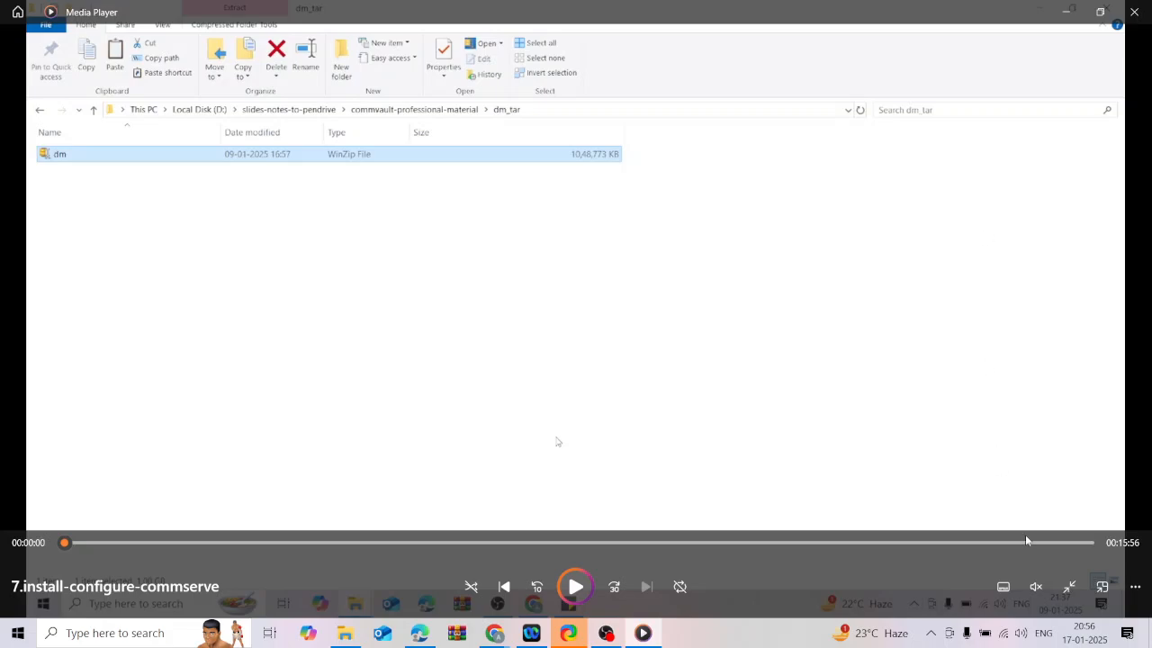
- Close the Commserve installation video after trying full screen, and minimise the Lab-videos folder to return to the Google Meet call
left_click(1069, 586)
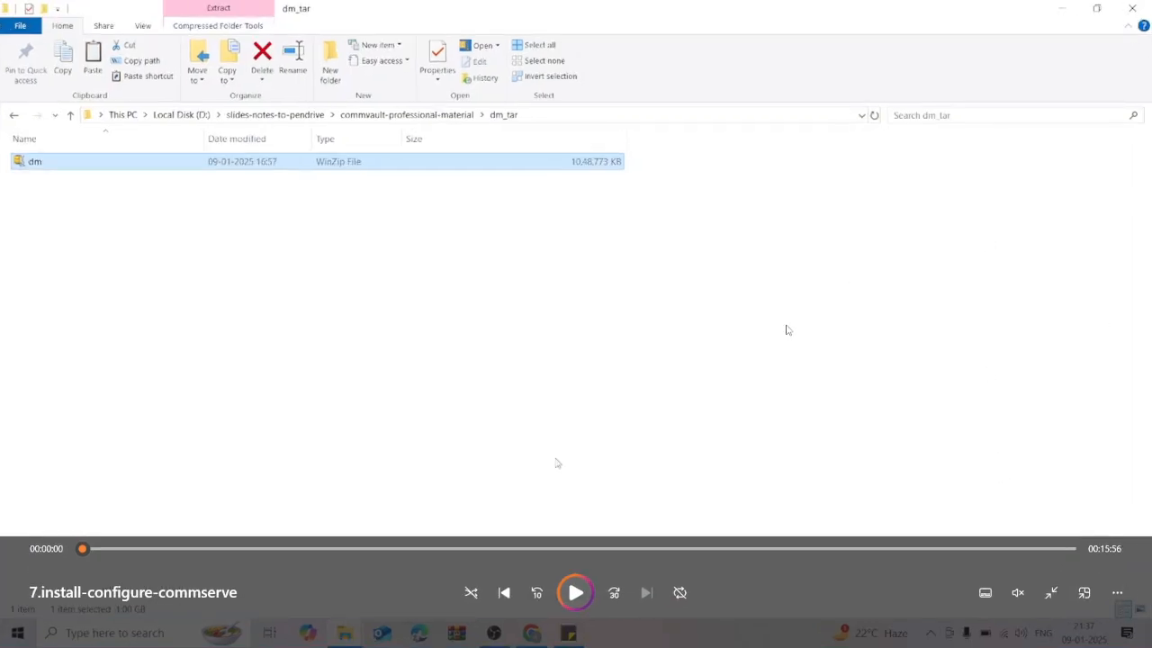
key("Escape")
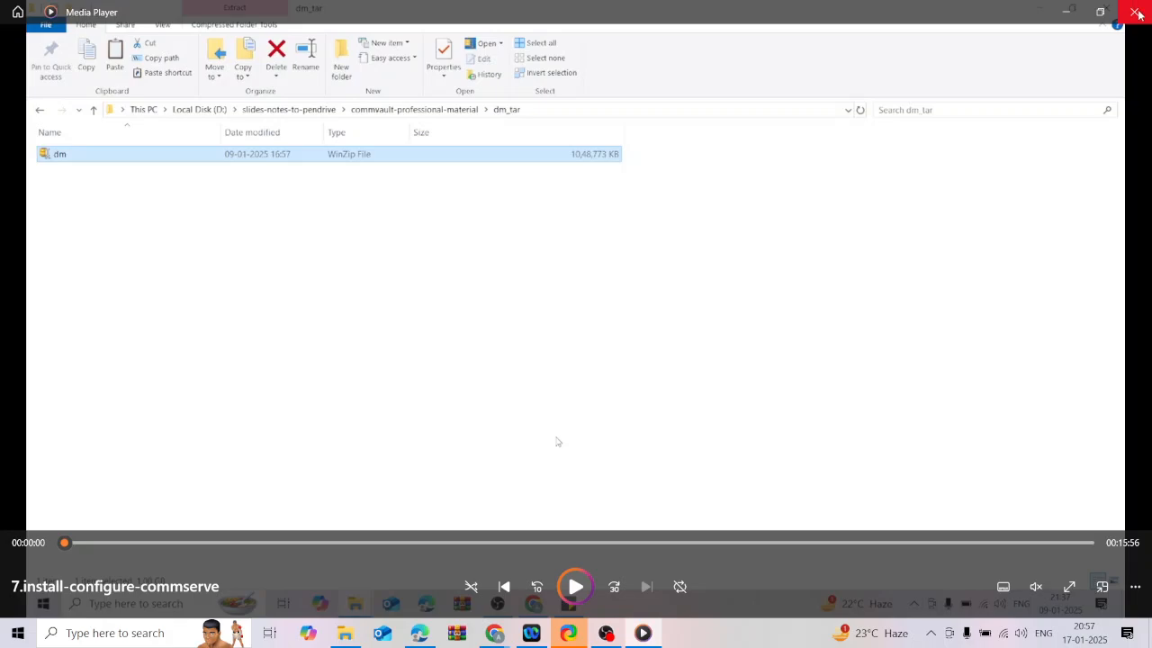
left_click(1135, 12)
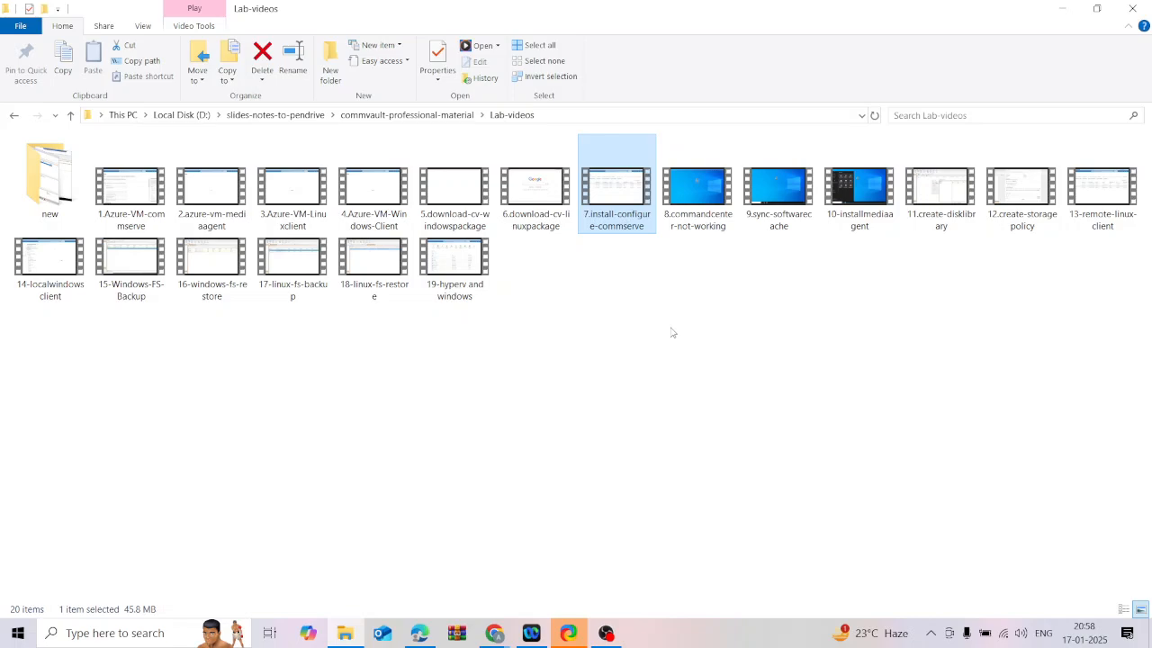
left_click(1056, 9)
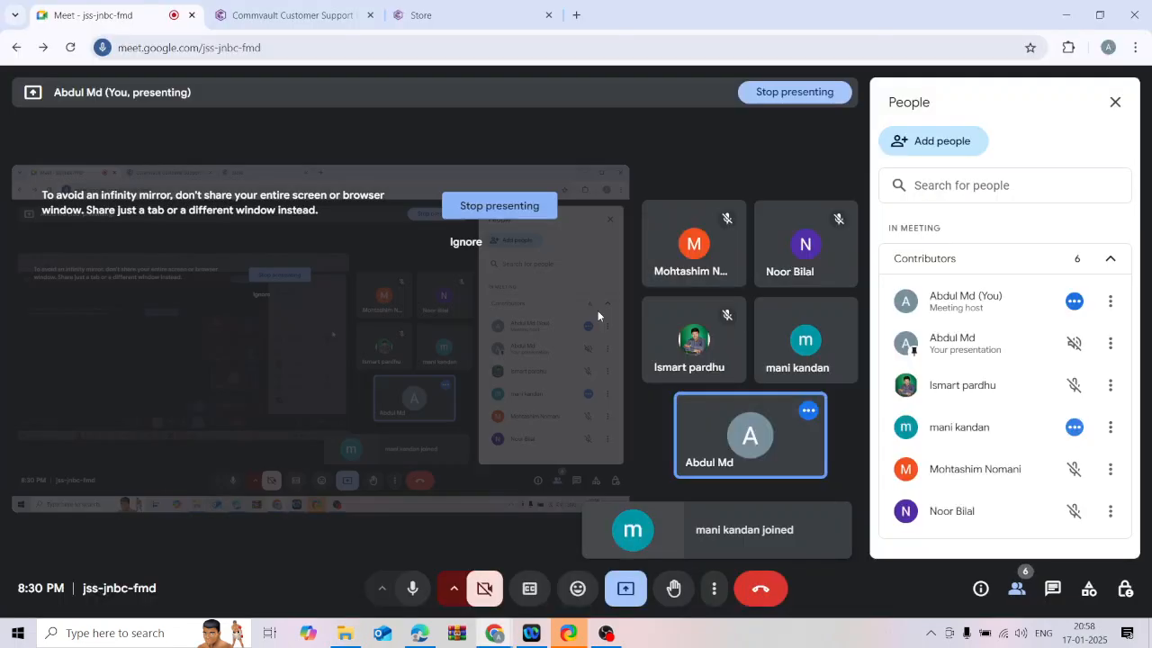